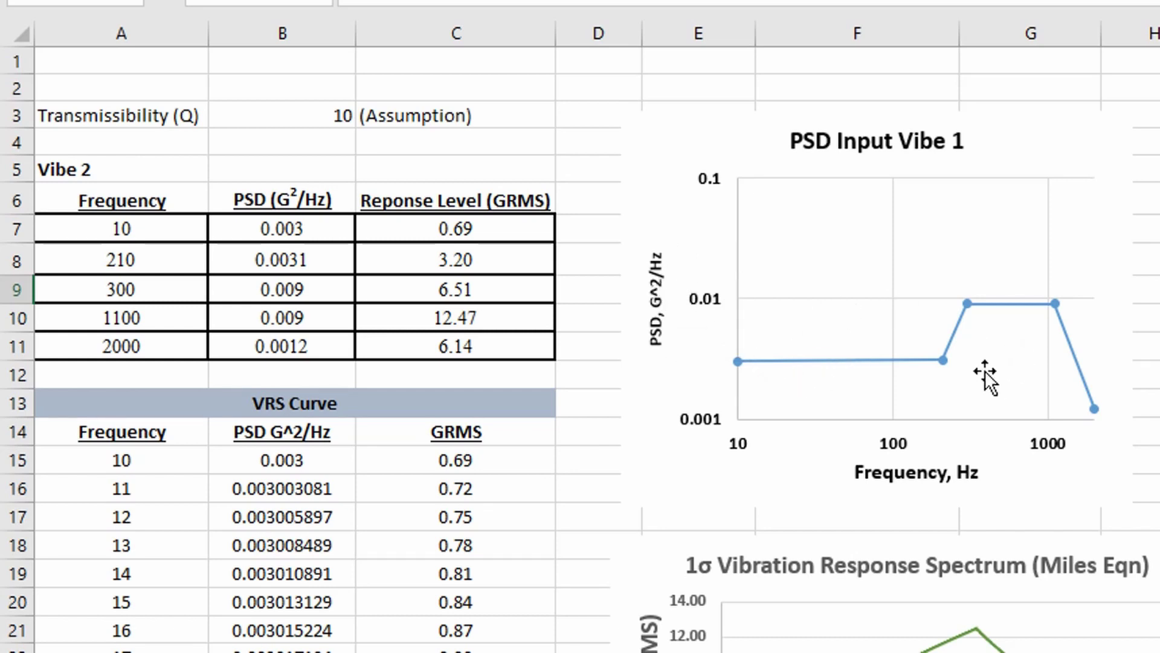
Switch from the spreadsheet to Abaqus and show the complete assembly in the Assembly module
{"action": "left_click", "coordinate": [154, 231]}
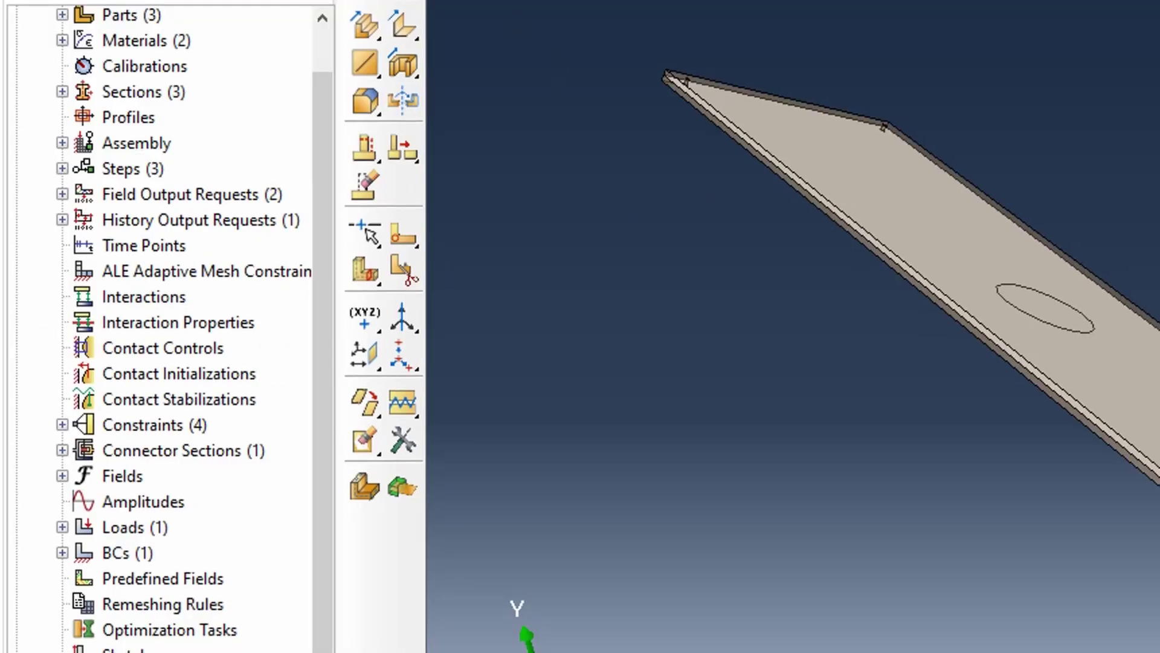
{"action": "left_click", "coordinate": [370, 52]}
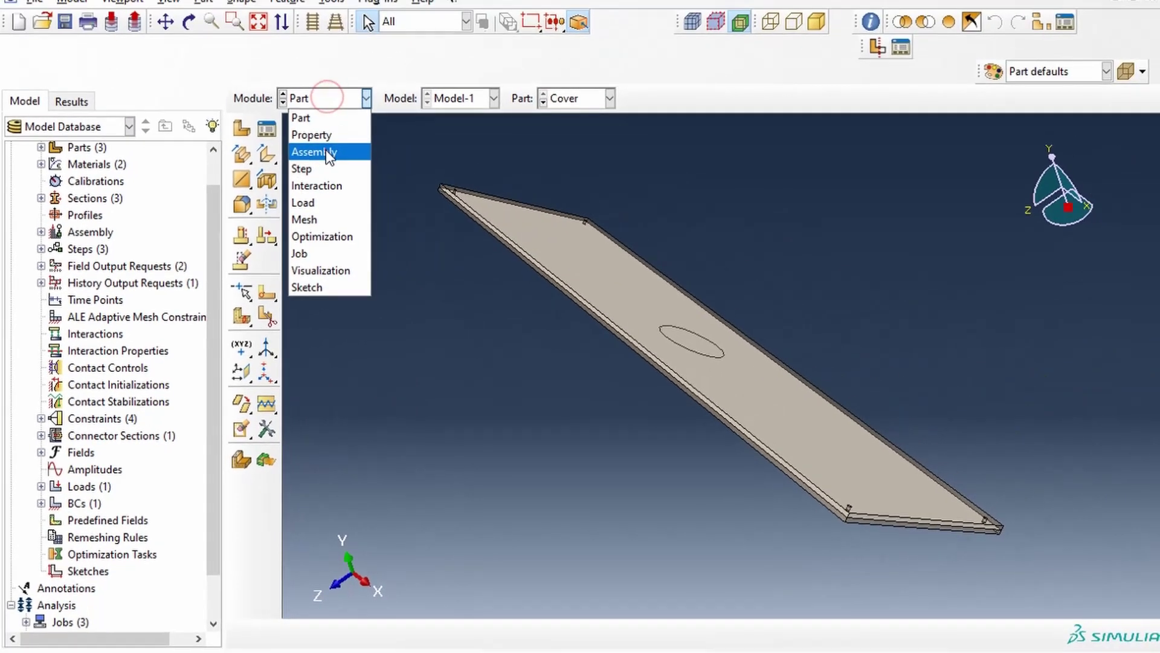
{"action": "left_click", "coordinate": [326, 151]}
{"action": "left_click_drag", "start_coordinate": [519, 289], "coordinate": [668, 356], "text": "ctrl+alt"}
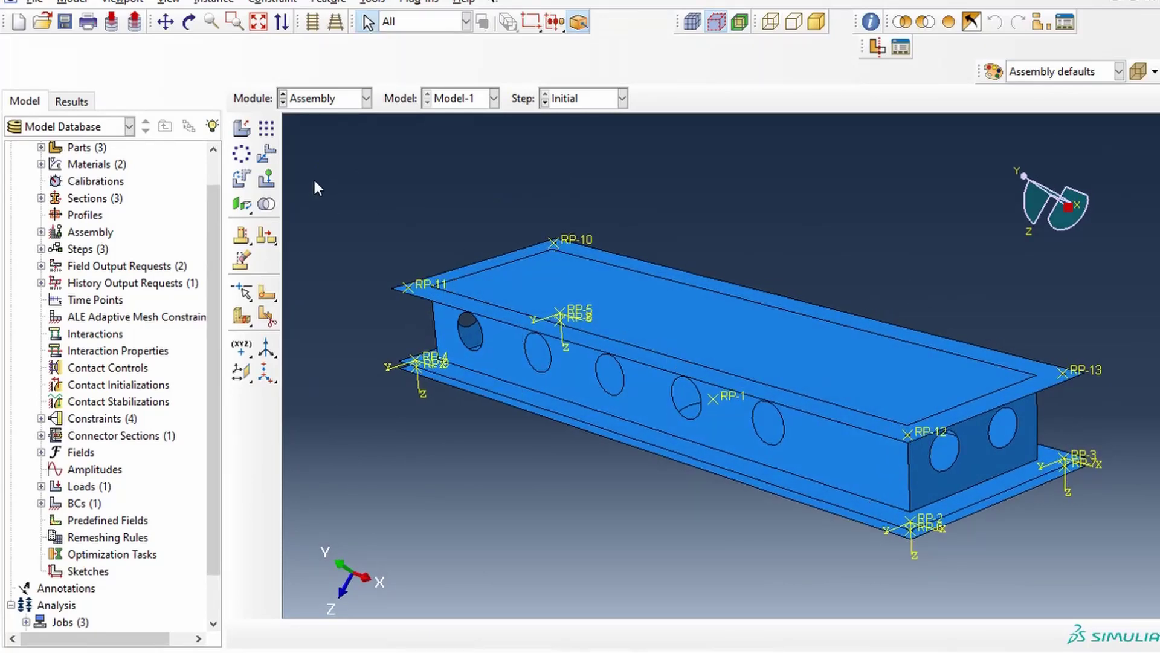
Create a new amplitude named PSD of type PSD Definition
{"action": "left_click", "coordinate": [102, 475]}
{"action": "right_click", "coordinate": [103, 475]}
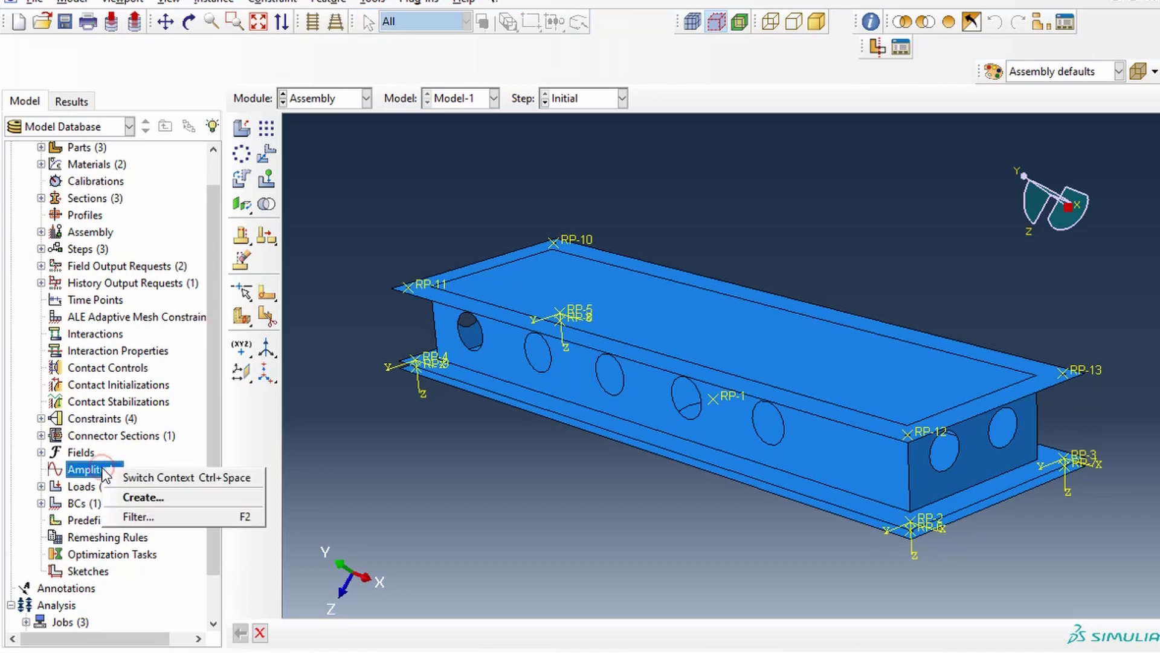
{"action": "left_click", "coordinate": [144, 496]}
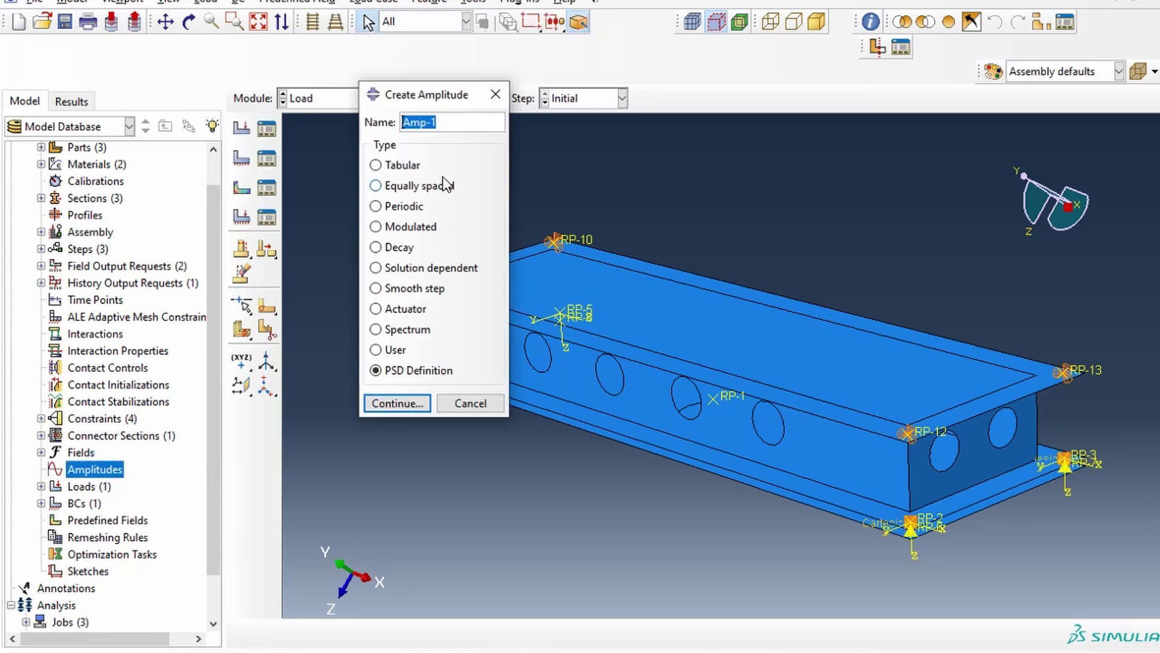
{"action": "type", "text": "PSD"}
{"action": "left_click", "coordinate": [409, 401]}
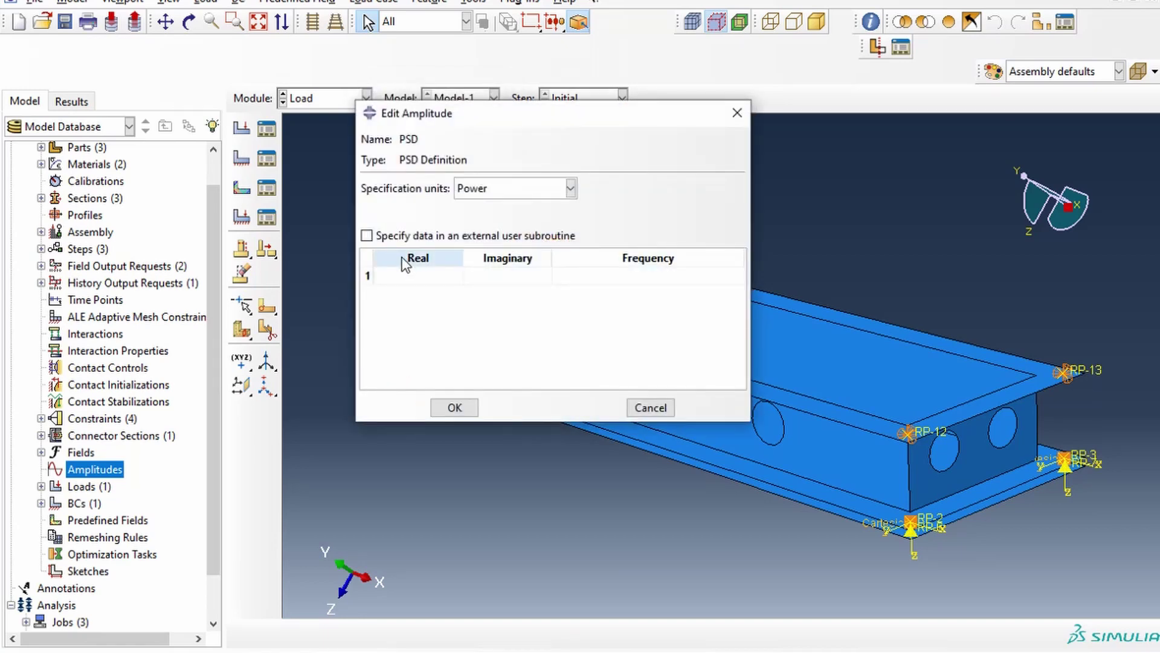
Set the PSD amplitude's specification units to Gravity (base motion) with a reference gravity of 386.1
{"action": "left_click", "coordinate": [517, 195]}
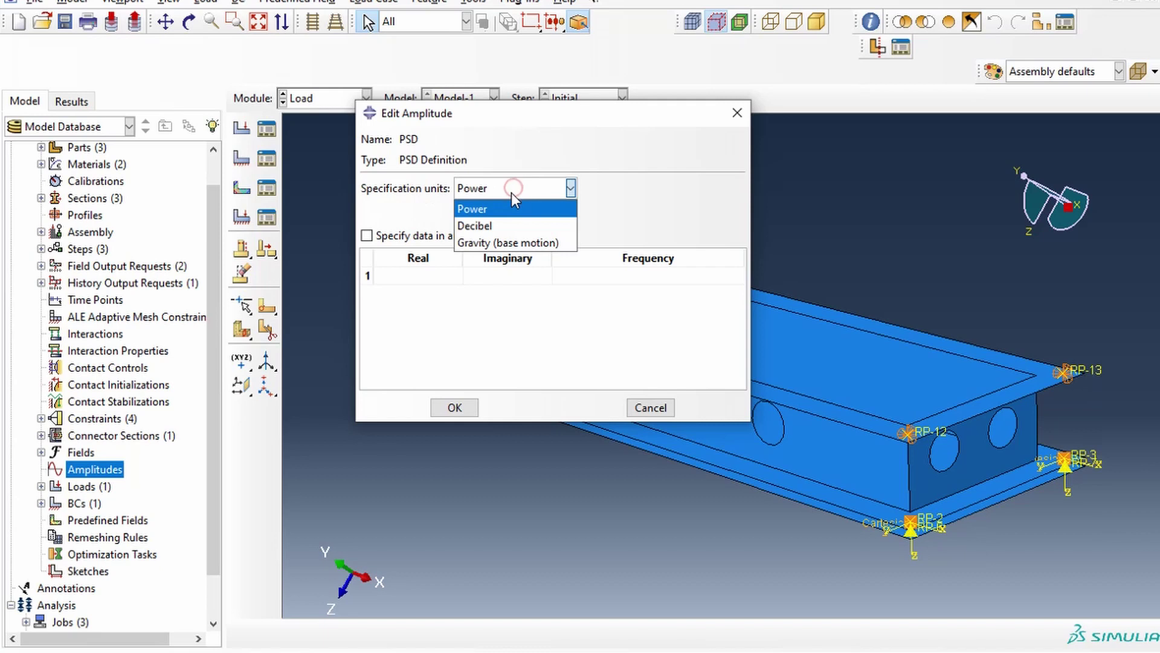
{"action": "left_click", "coordinate": [498, 241]}
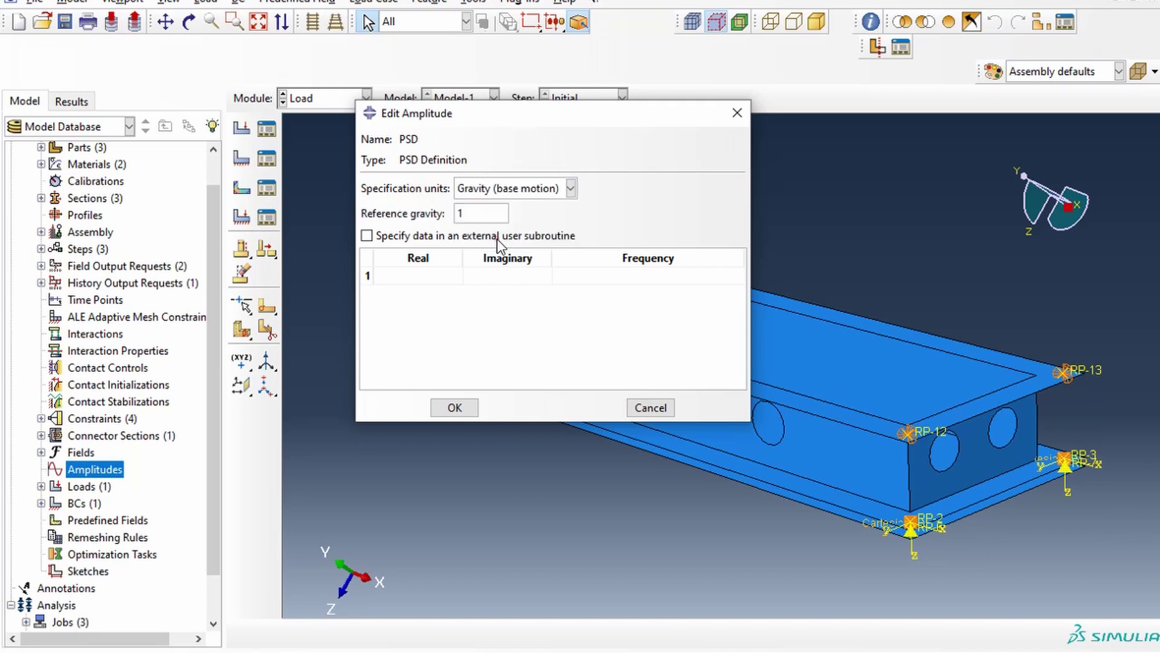
{"action": "double_click", "coordinate": [469, 213]}
{"action": "left_click", "coordinate": [409, 275]}
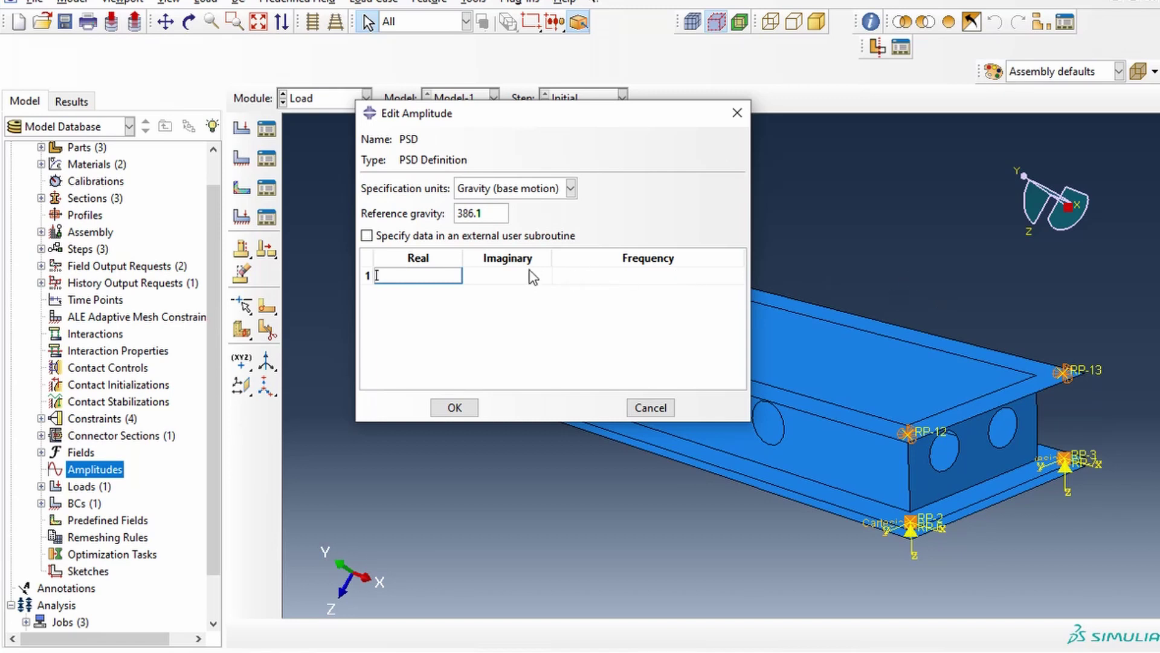
{"action": "left_click", "coordinate": [507, 277]}
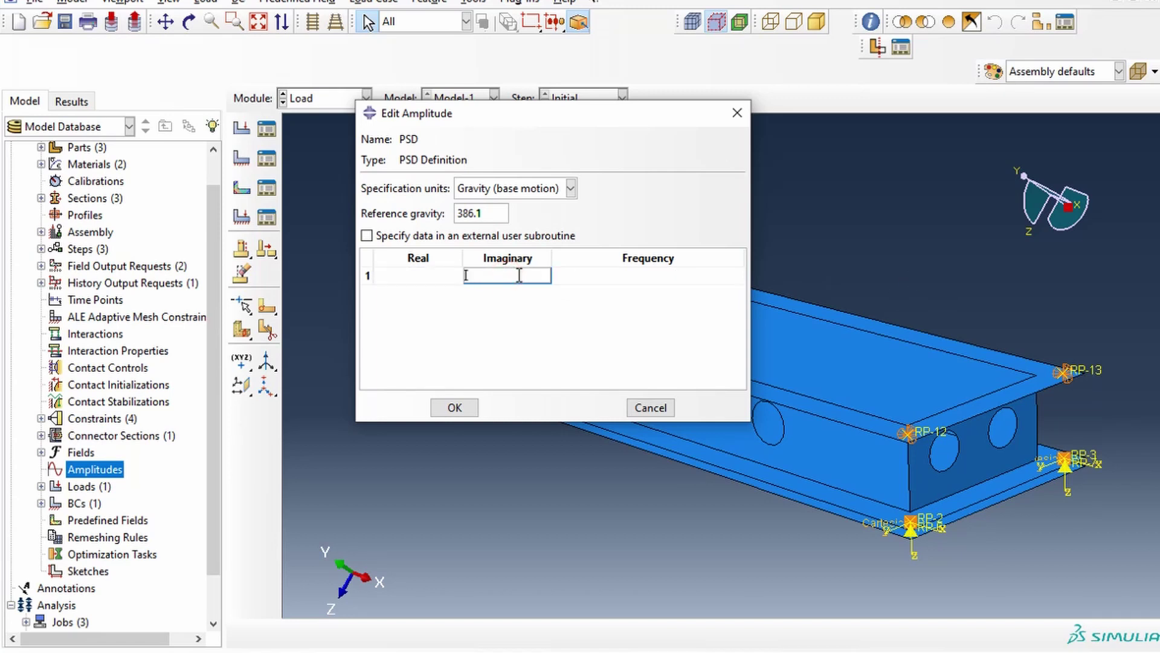
{"action": "left_click", "coordinate": [437, 275]}
Copy the five Vibe 2 frequencies (10, 210, 300, 1100, 2000) from the Excel sheet into the Abaqus amplitude's Frequency column
{"action": "key", "text": "alt+Tab"}
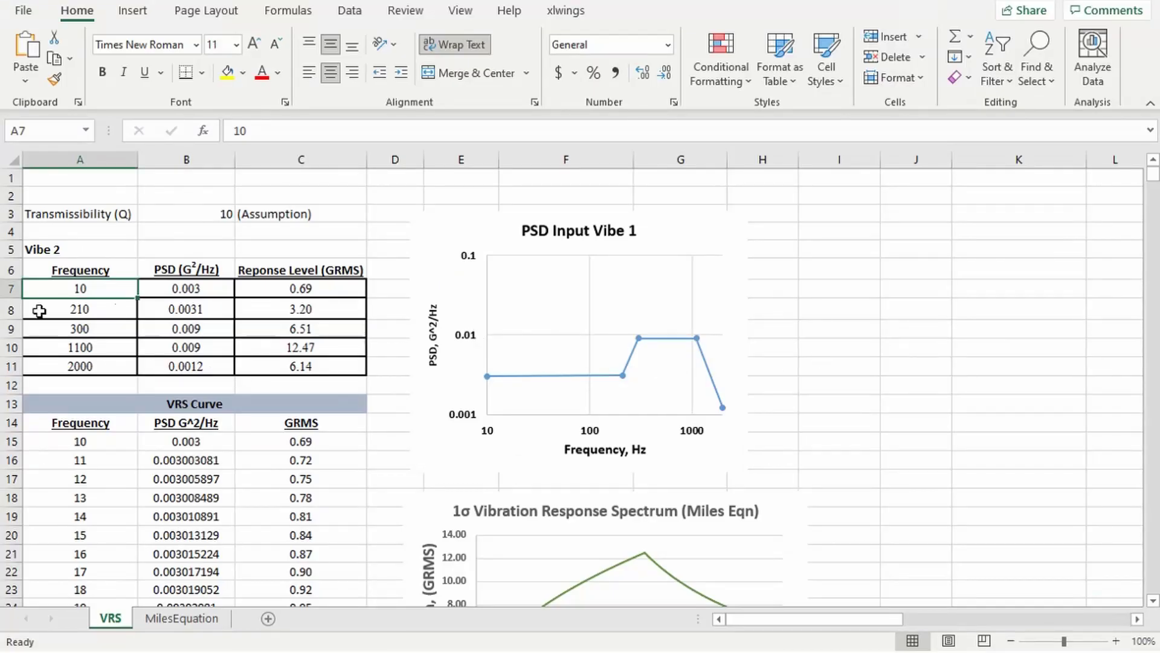
{"action": "left_click_drag", "start_coordinate": [105, 292], "coordinate": [95, 357]}
{"action": "key", "text": "ctrl+c"}
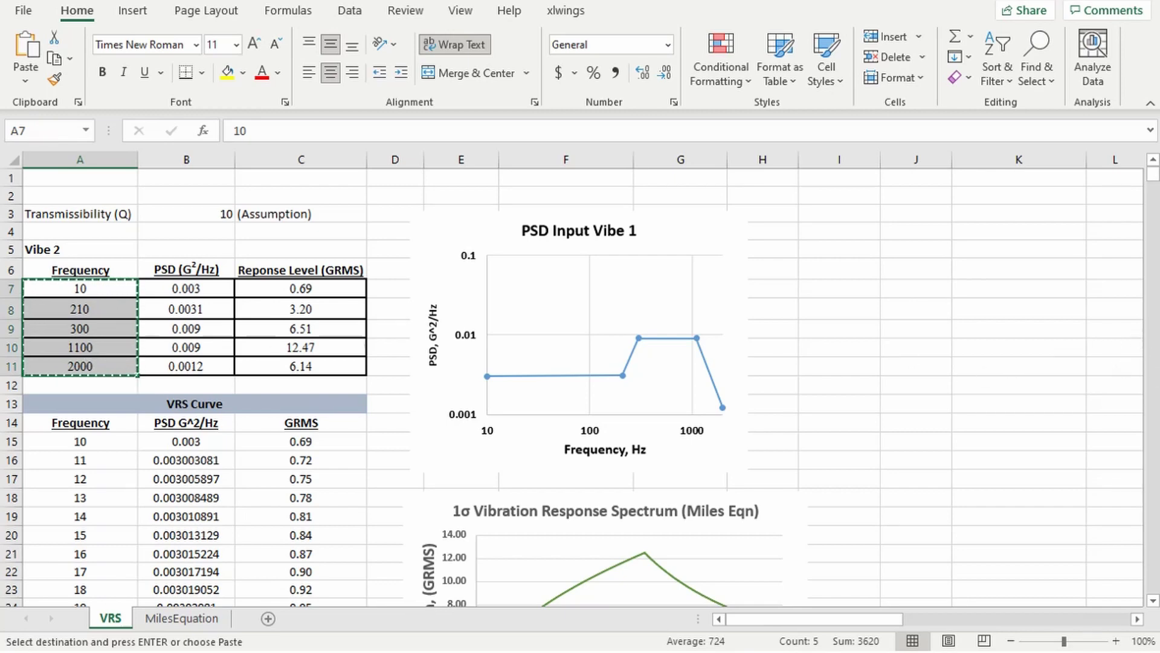
{"action": "key", "text": "alt+Tab"}
{"action": "left_click", "coordinate": [660, 275]}
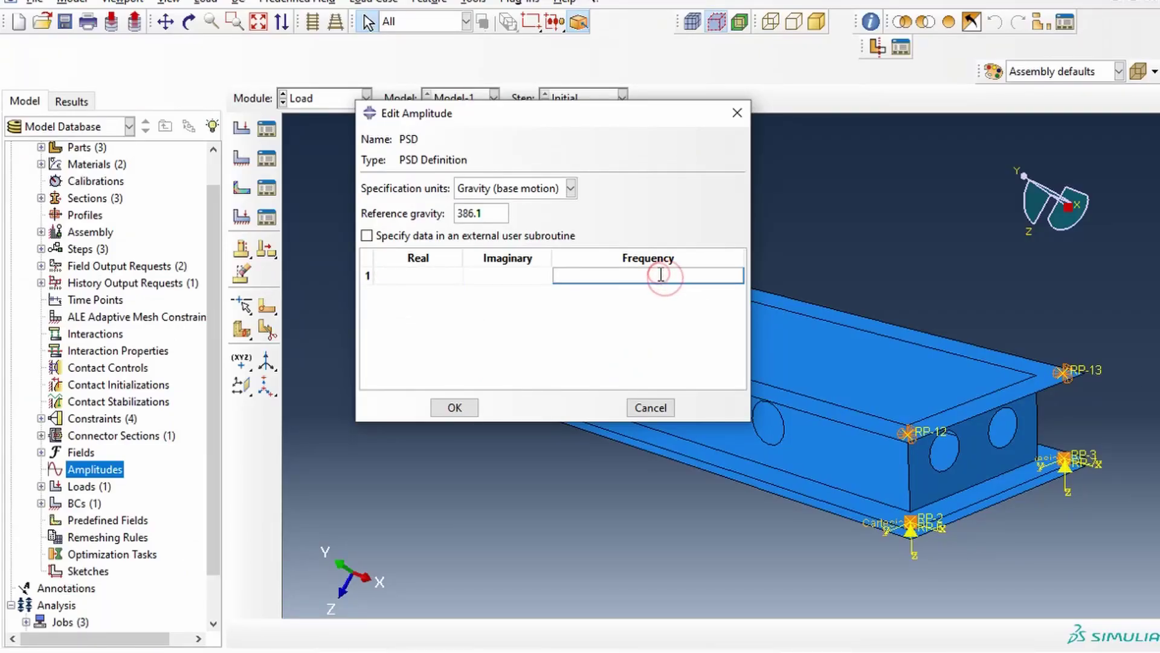
{"action": "key", "text": "ctrl+v"}
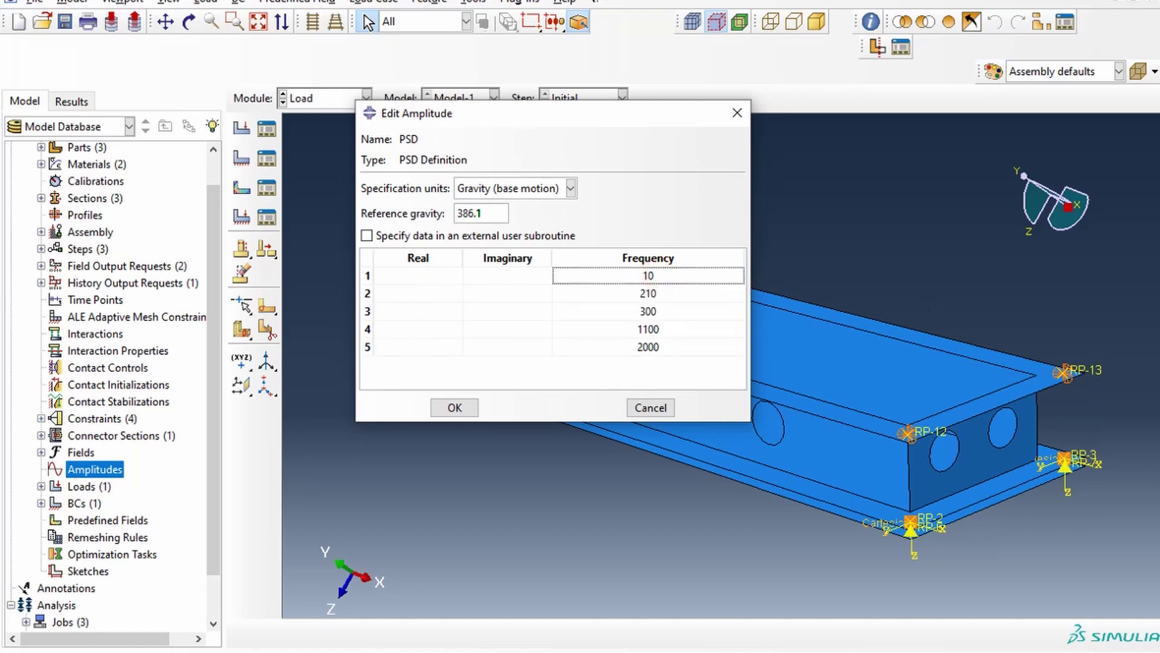
Copy the Vibe 2 PSD values (0.003, 0.0031, 0.009, 0.009, 0.0012) from Excel into the Abaqus amplitude's Real column
{"action": "key", "text": "alt+Tab"}
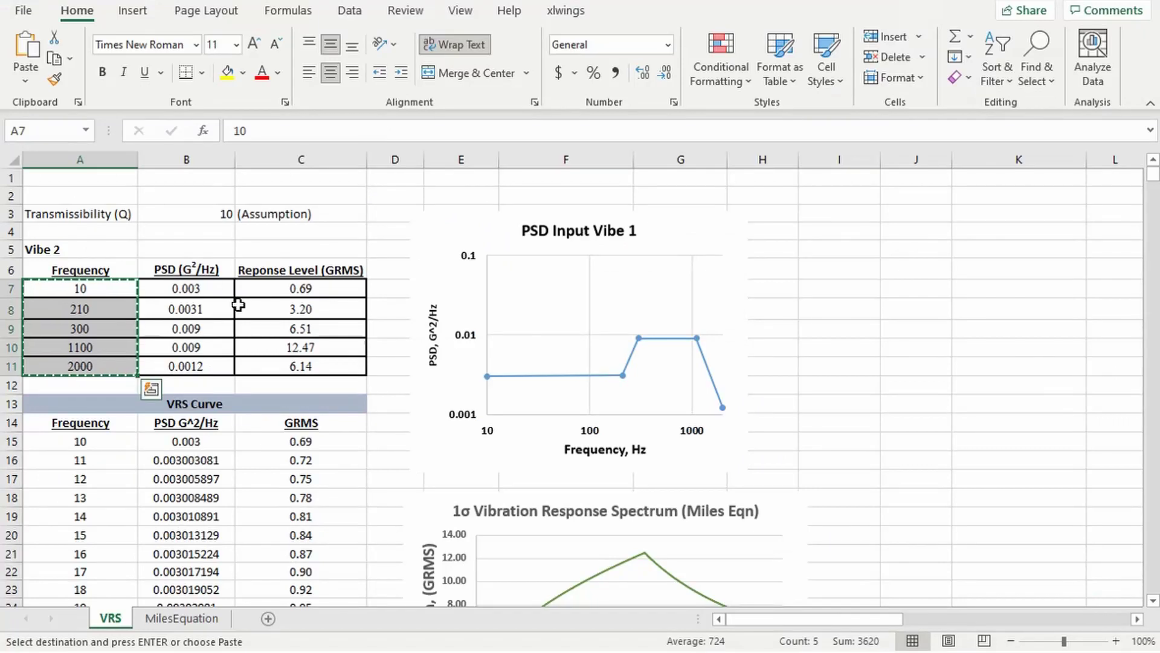
{"action": "left_click_drag", "start_coordinate": [215, 290], "coordinate": [195, 365]}
{"action": "key", "text": "ctrl+c"}
{"action": "key", "text": "alt+Tab"}
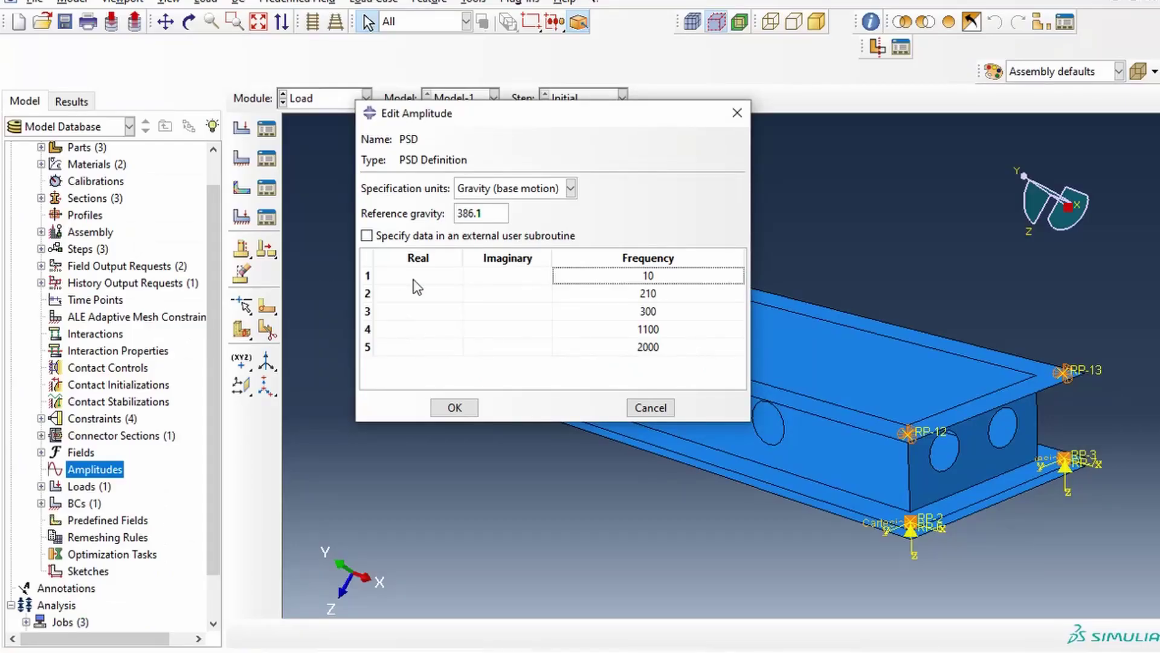
{"action": "left_click", "coordinate": [415, 277]}
{"action": "key", "text": "ctrl+v"}
Set the Imaginary value to 0 in all five rows and save the PSD amplitude
{"action": "left_click", "coordinate": [499, 276]}
{"action": "type", "text": "0"}
{"action": "left_click", "coordinate": [520, 295]}
{"action": "type", "text": "0"}
{"action": "left_click", "coordinate": [506, 310]}
{"action": "type", "text": "0"}
{"action": "left_click", "coordinate": [499, 327]}
{"action": "type", "text": "0"}
{"action": "left_click", "coordinate": [501, 342]}
{"action": "type", "text": "0"}
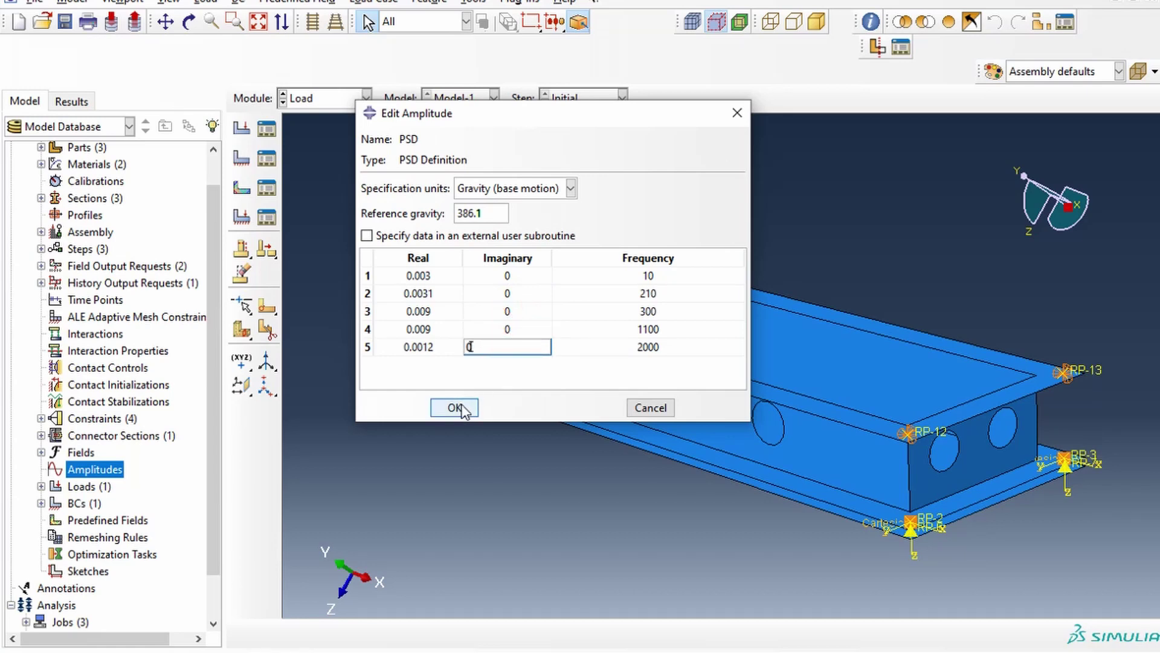
{"action": "left_click", "coordinate": [459, 408]}
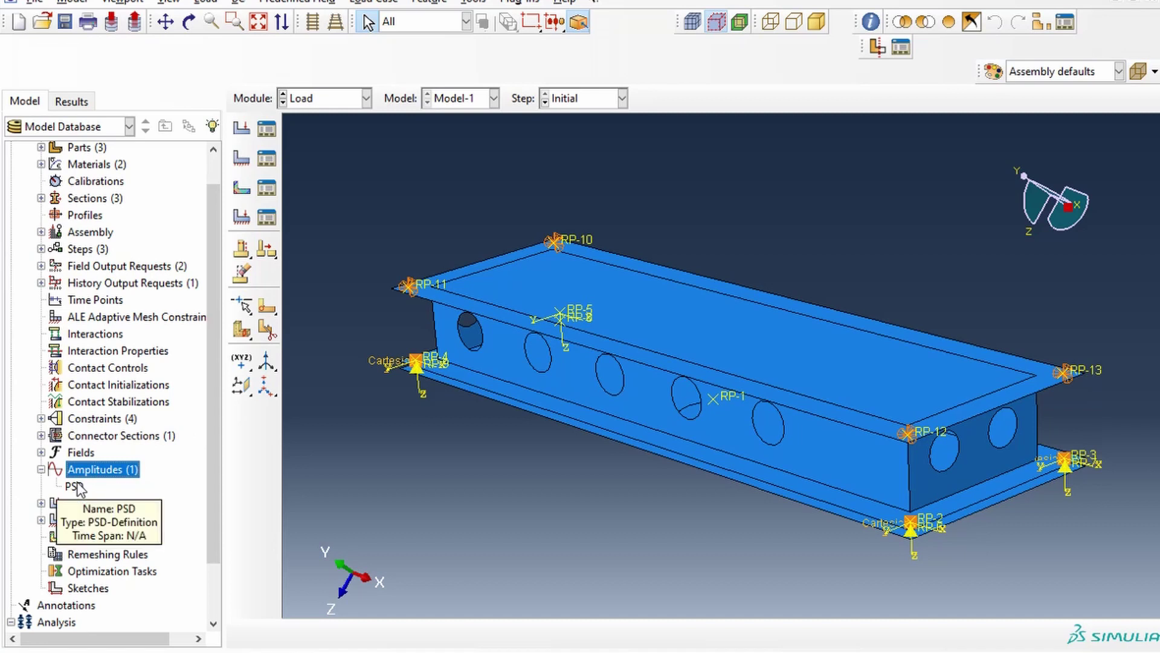
Create a linear perturbation Random response step named PSD after Modal_Step
{"action": "left_click", "coordinate": [328, 99]}
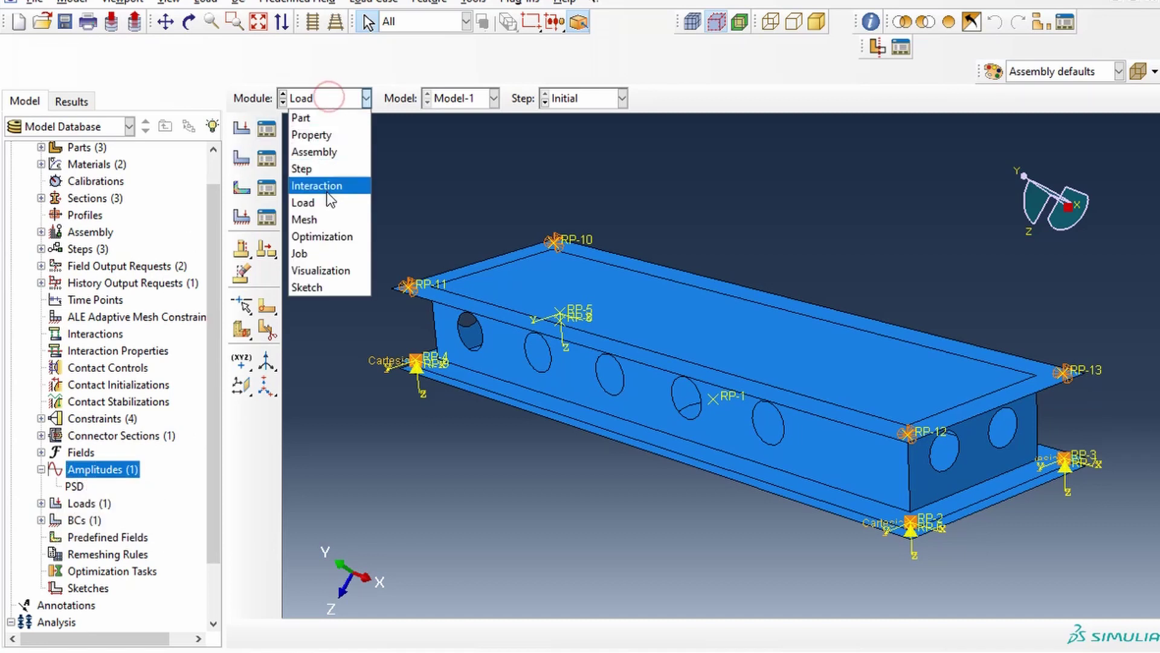
{"action": "left_click", "coordinate": [314, 172]}
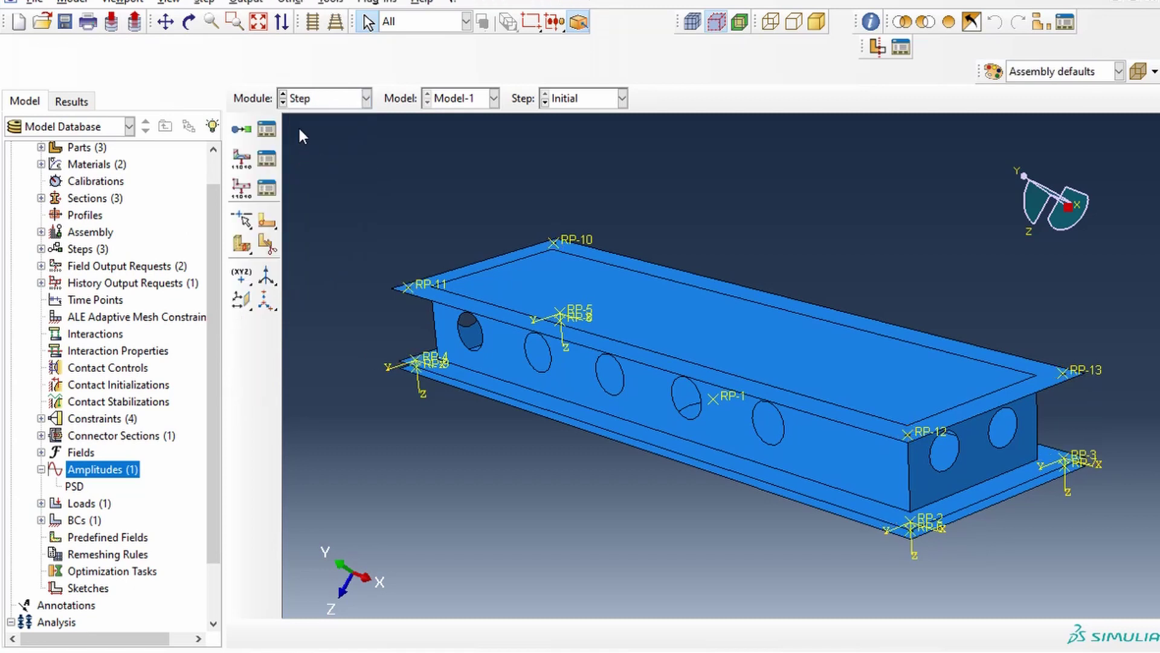
{"action": "left_click", "coordinate": [241, 129]}
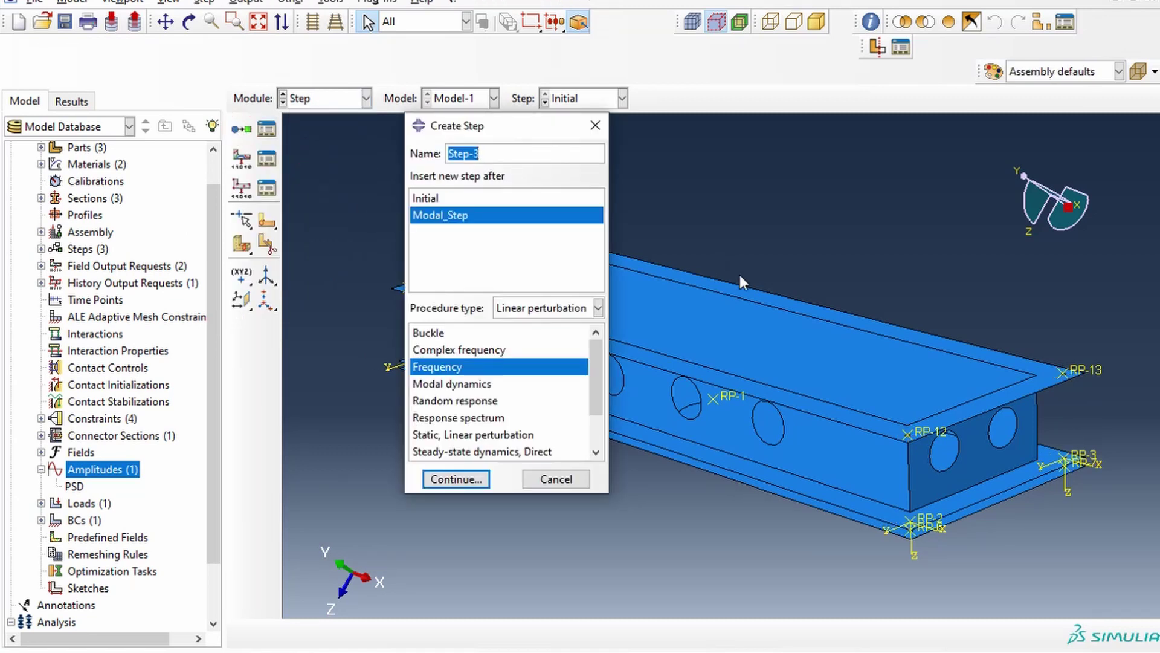
{"action": "type", "text": "PSD"}
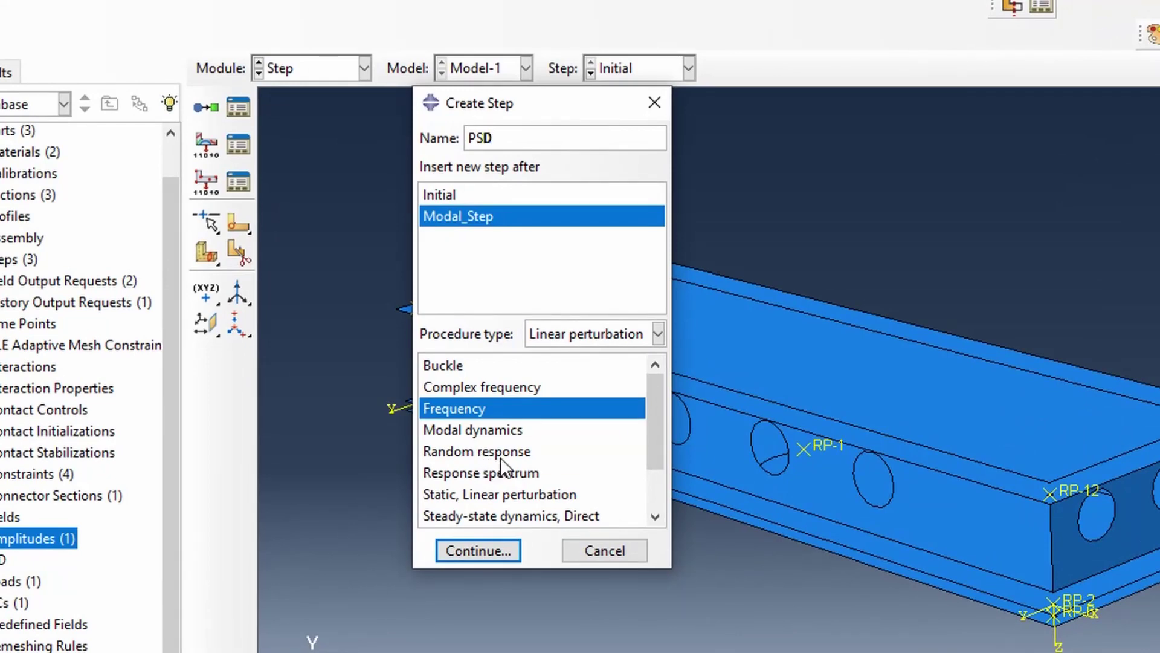
{"action": "left_click", "coordinate": [503, 455]}
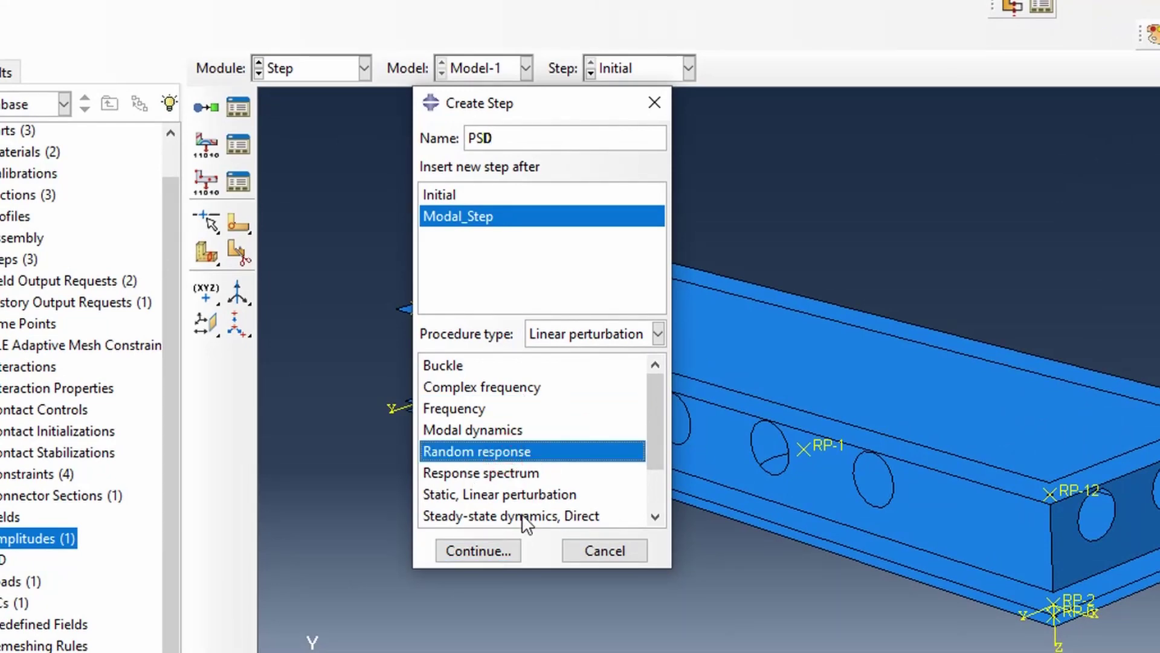
{"action": "left_click", "coordinate": [491, 549]}
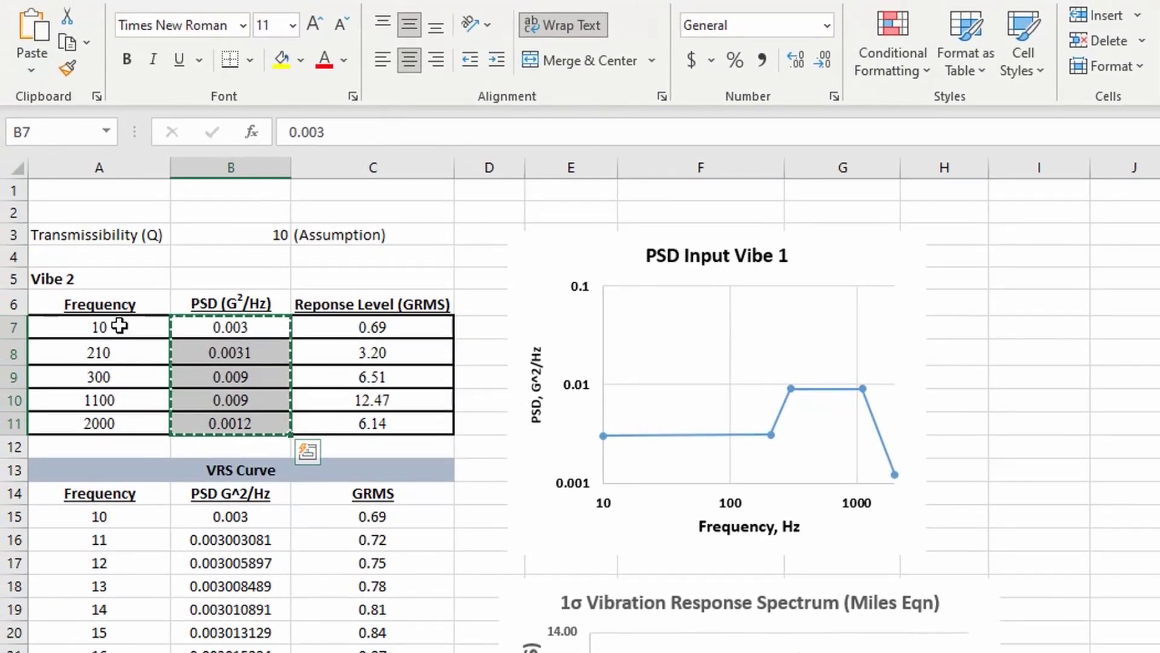
Copy the Vibe 2 frequencies 10, 210, 300, 1100 and 2000 from Excel into the Abaqus step's Lower Frequency column
{"action": "left_click", "coordinate": [118, 329]}
{"action": "left_click_drag", "start_coordinate": [119, 331], "coordinate": [135, 417]}
{"action": "key", "text": "ctrl+c"}
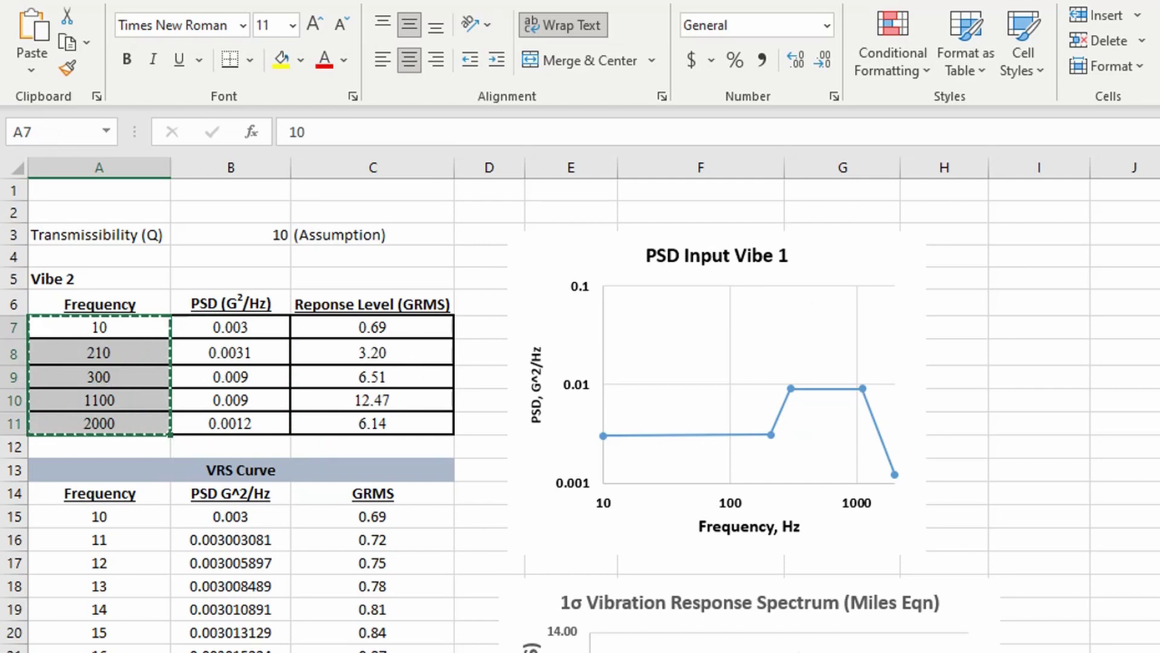
{"action": "key", "text": "alt+Tab"}
{"action": "left_click", "coordinate": [491, 284]}
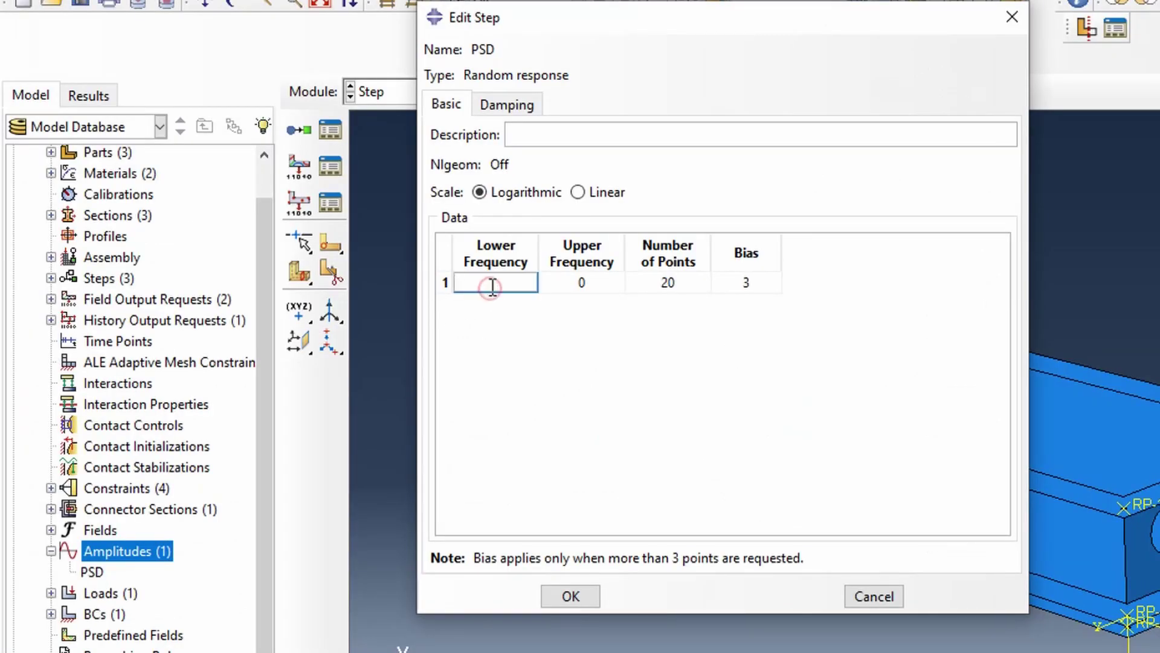
{"action": "key", "text": "ctrl+v"}
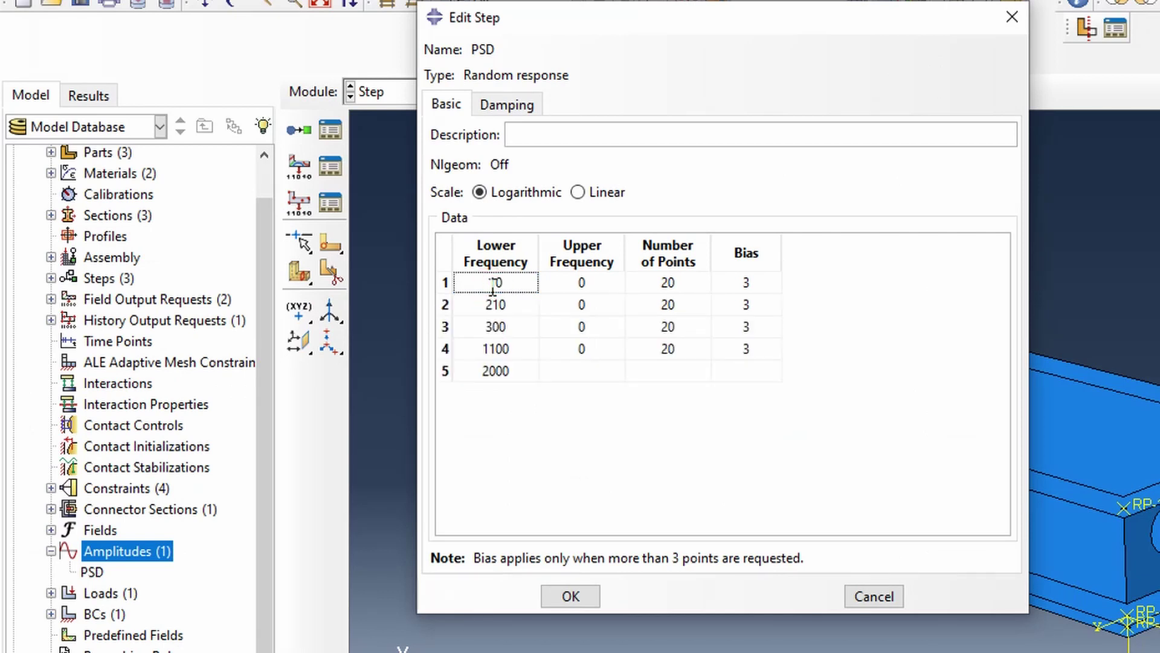
Copy the frequencies 210, 300, 1100 and 2000 from Excel into the Abaqus step's Upper Frequency column, starting at row 1
{"action": "left_click", "coordinate": [583, 282]}
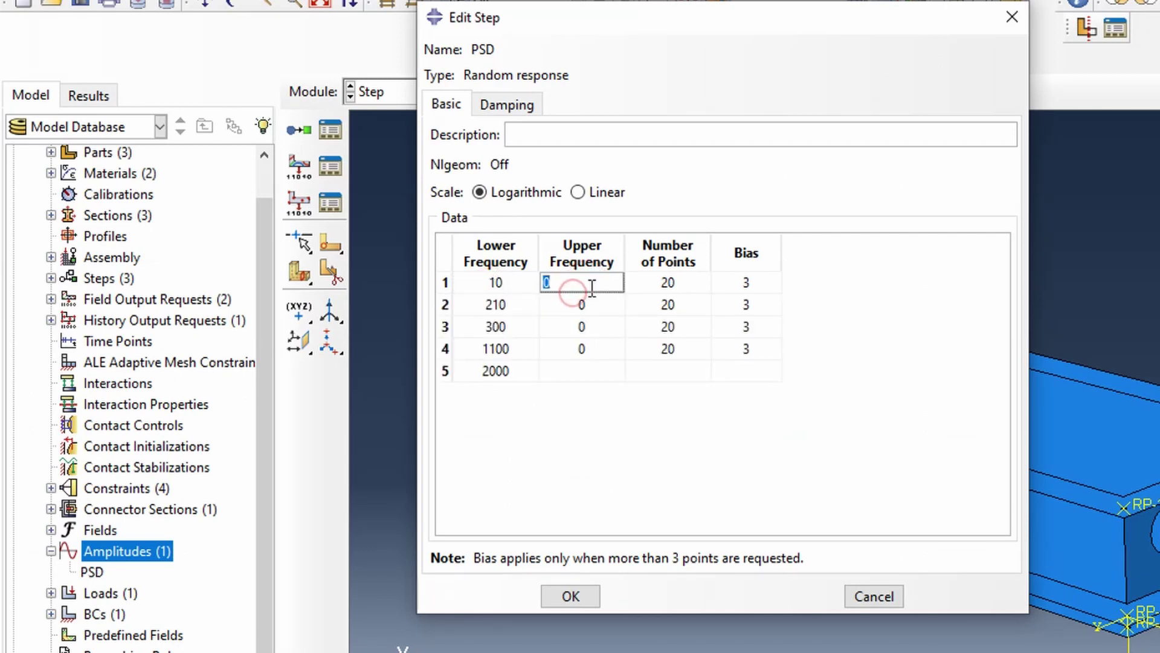
{"action": "left_click", "coordinate": [584, 304]}
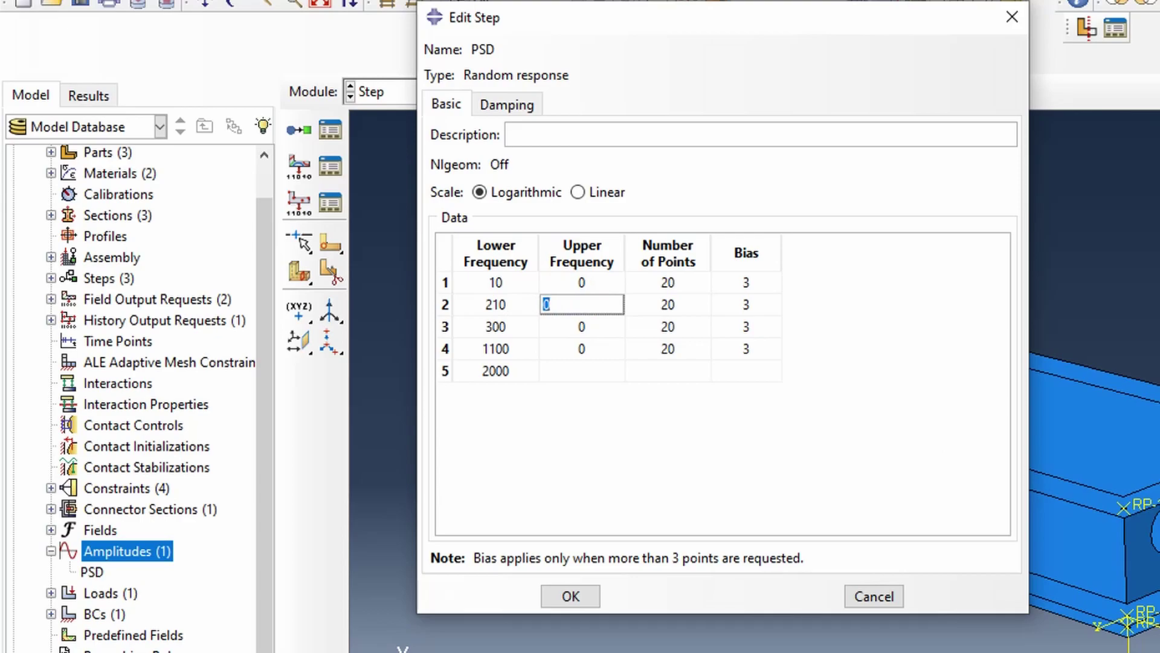
{"action": "key", "text": "alt+Tab"}
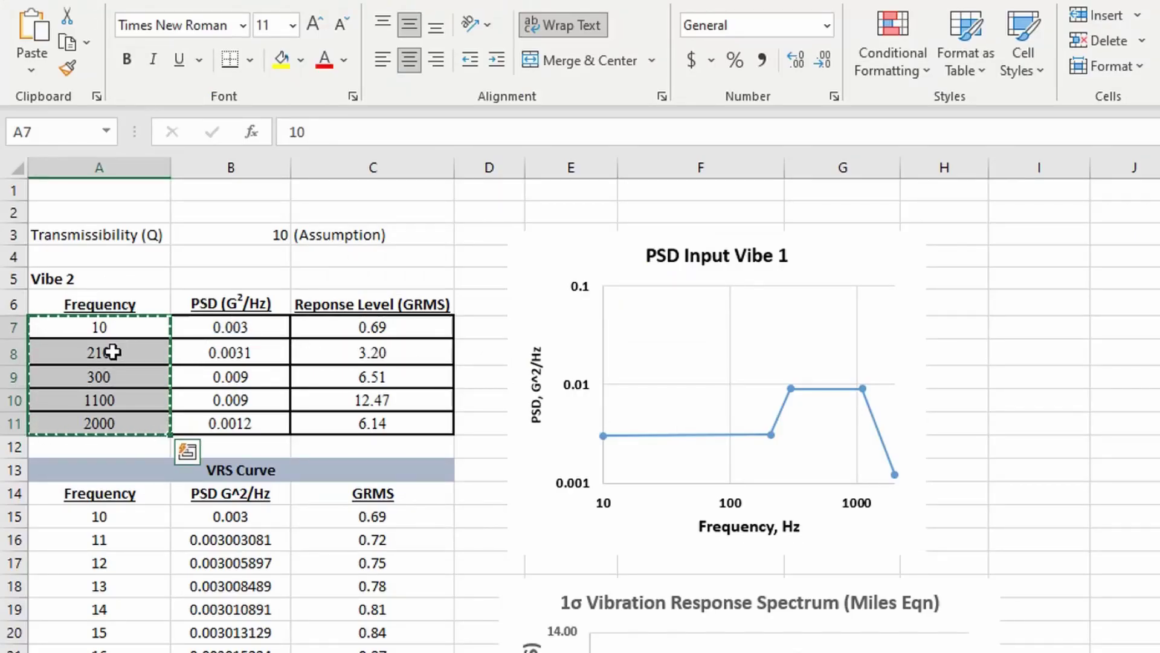
{"action": "left_click_drag", "start_coordinate": [113, 352], "coordinate": [111, 423]}
{"action": "key", "text": "ctrl+c"}
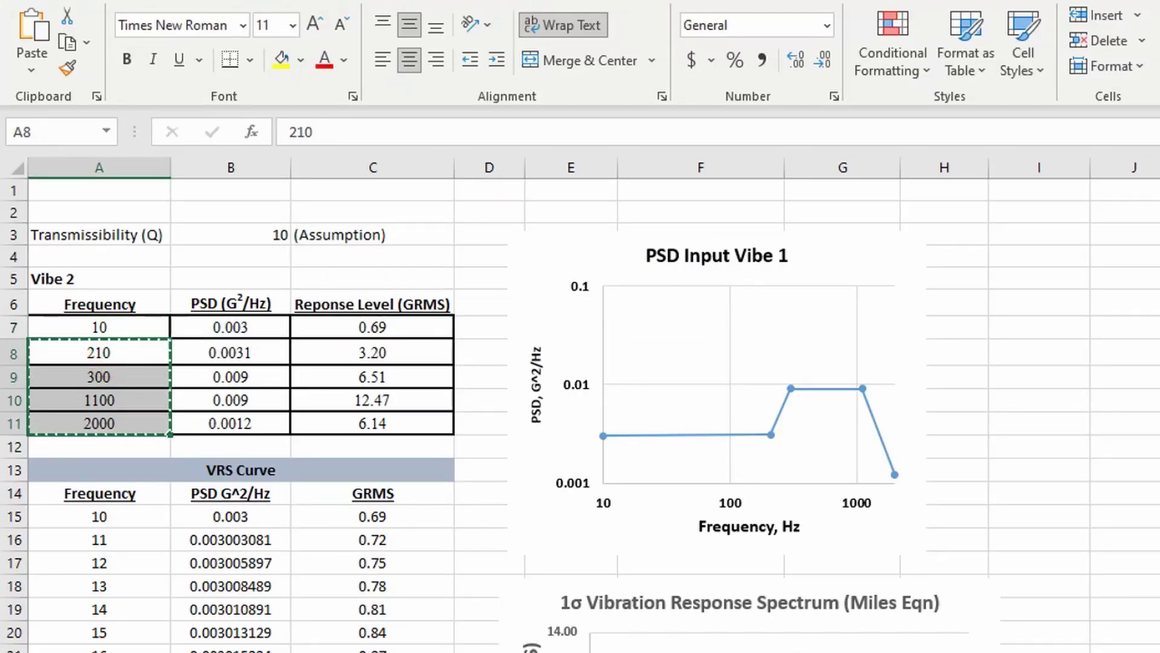
{"action": "key", "text": "alt+Tab"}
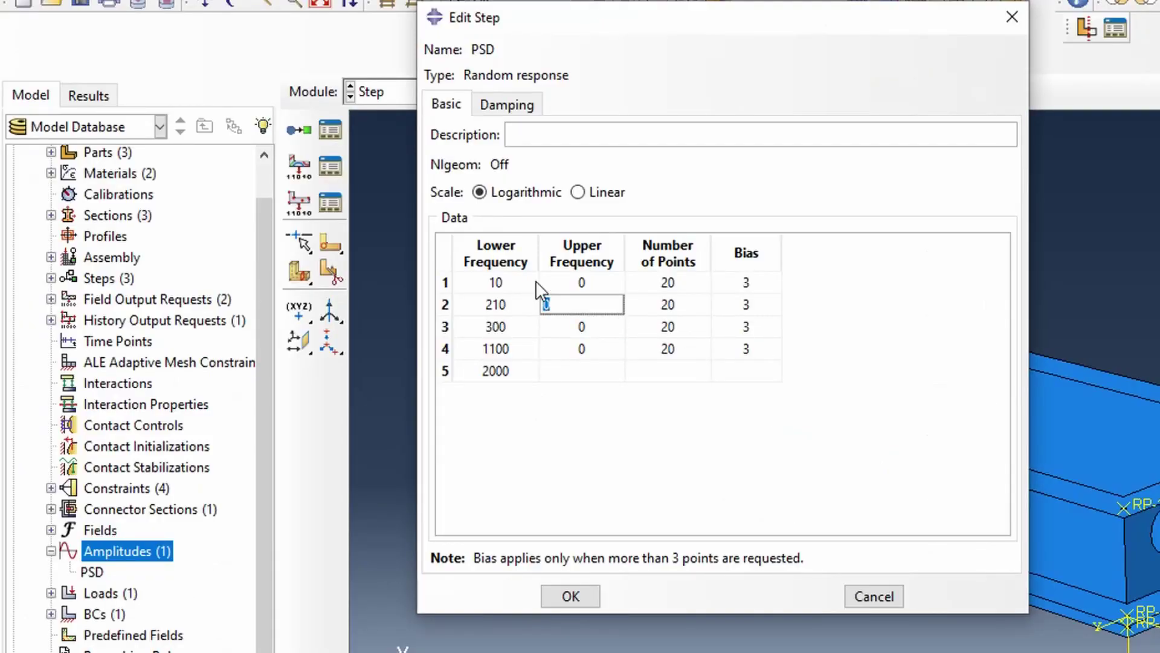
{"action": "left_click", "coordinate": [542, 283]}
{"action": "key", "text": "ctrl+v"}
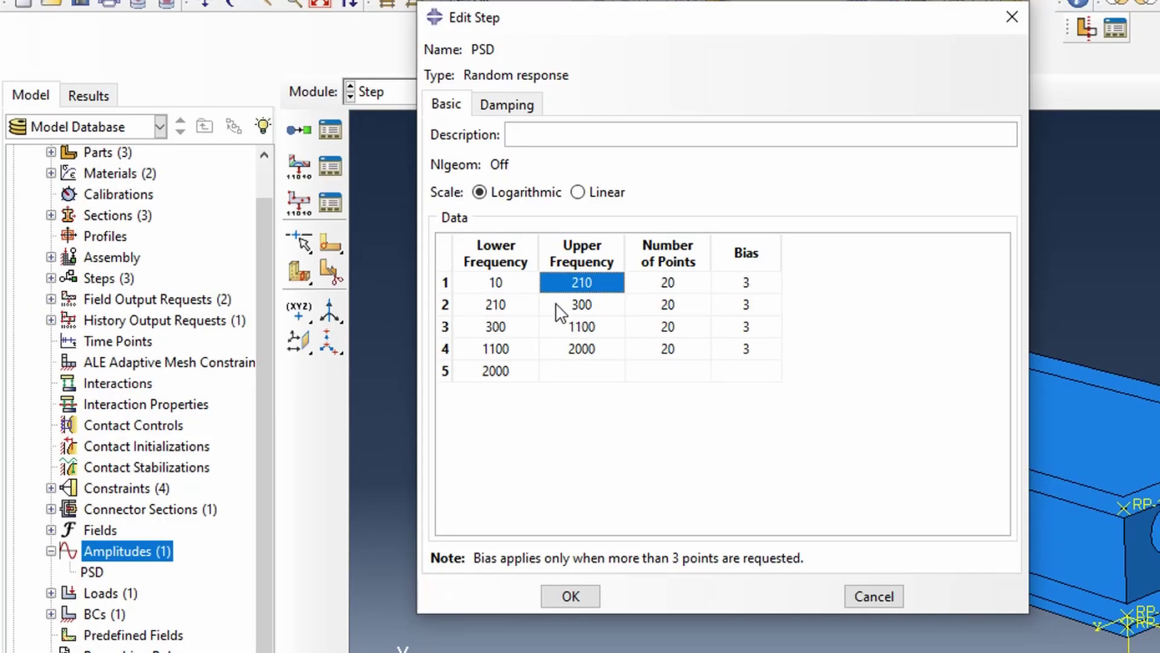
Clear the surplus Lower Frequency value in row 5 of the PSD step's data table
{"action": "left_click", "coordinate": [495, 371]}
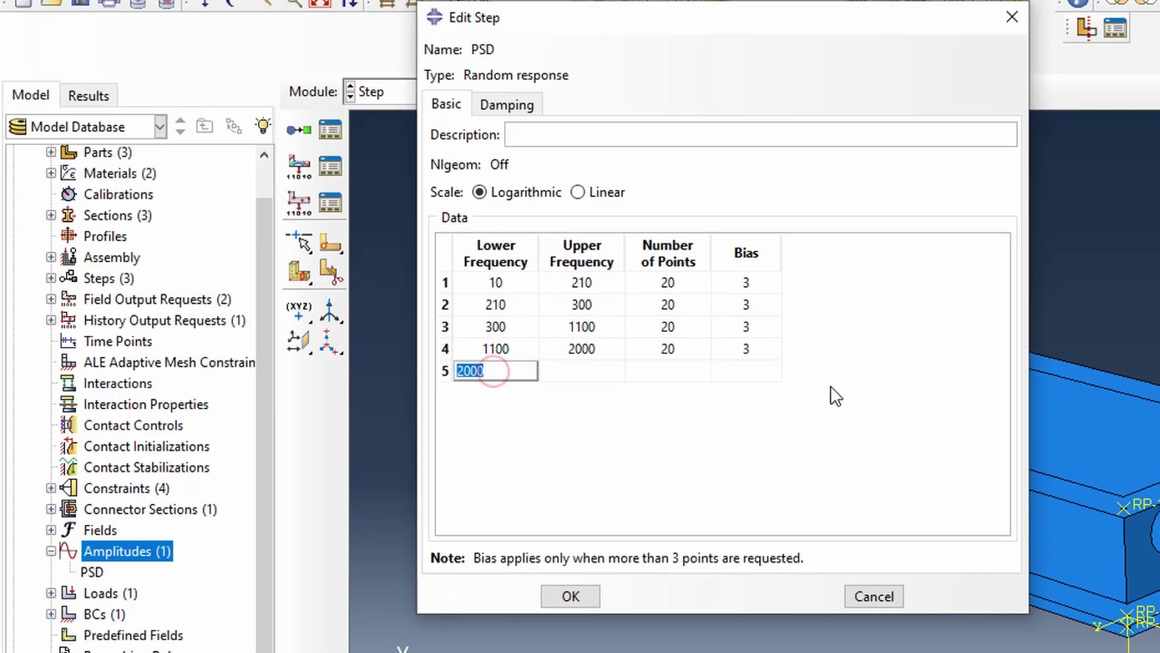
{"action": "key", "text": "Delete"}
{"action": "left_click", "coordinate": [768, 460]}
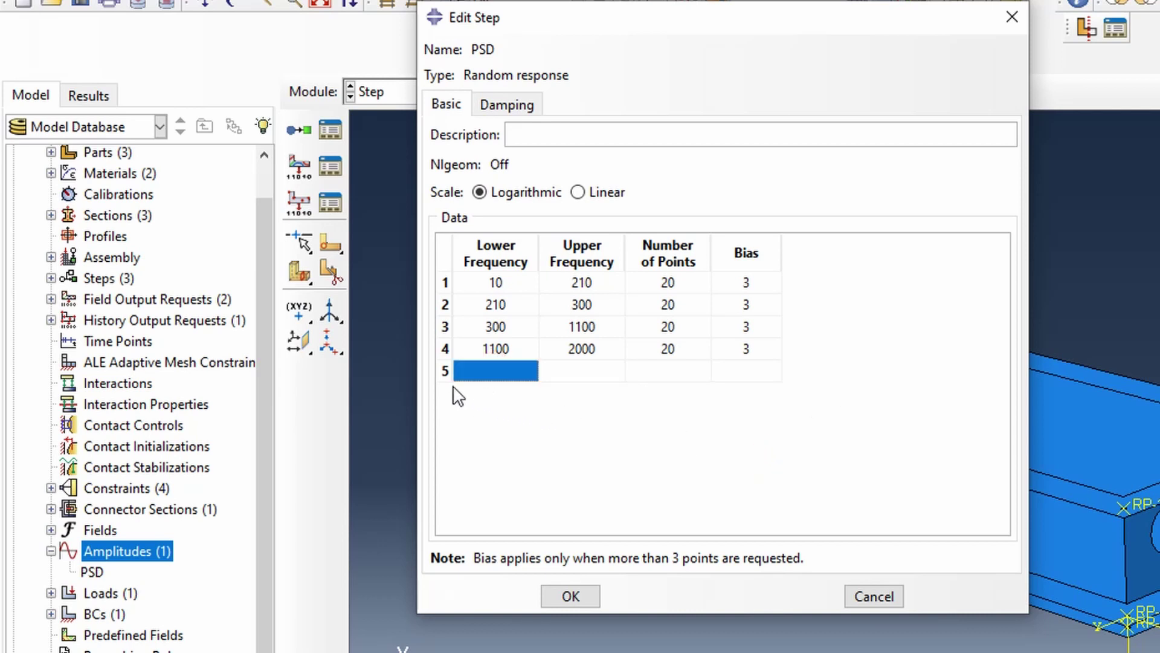
Delete the empty fifth row from the PSD step's frequency data table
{"action": "left_click", "coordinate": [446, 370]}
{"action": "right_click", "coordinate": [445, 371]}
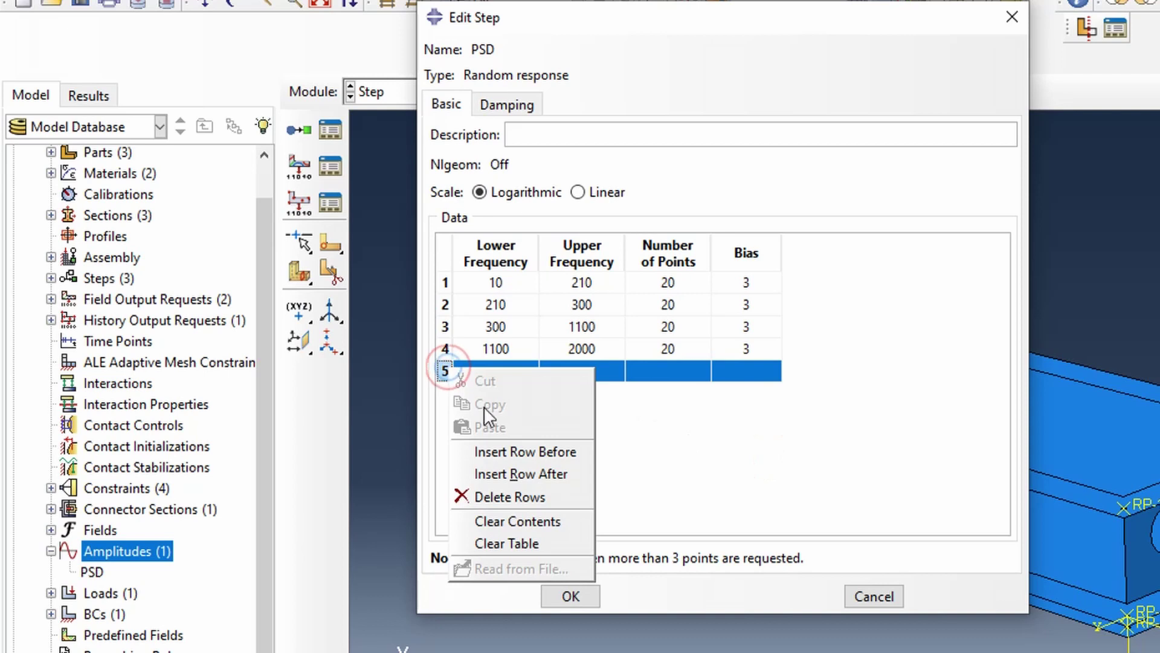
{"action": "left_click", "coordinate": [518, 496]}
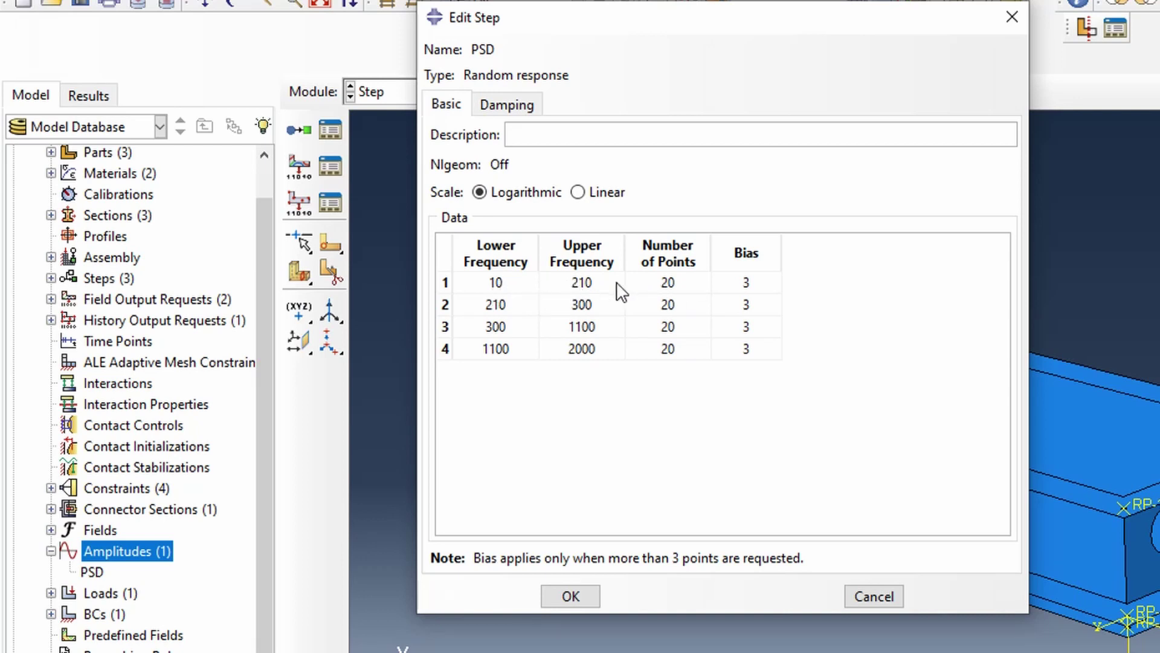
Set the Bias to 1 for all four frequency ranges of the PSD step
{"action": "left_click", "coordinate": [748, 284]}
{"action": "type", "text": "1"}
{"action": "left_click", "coordinate": [746, 306]}
{"action": "type", "text": "1"}
{"action": "left_click", "coordinate": [747, 327]}
{"action": "type", "text": "1"}
{"action": "left_click", "coordinate": [750, 349]}
{"action": "type", "text": "1"}
{"action": "left_click", "coordinate": [760, 393]}
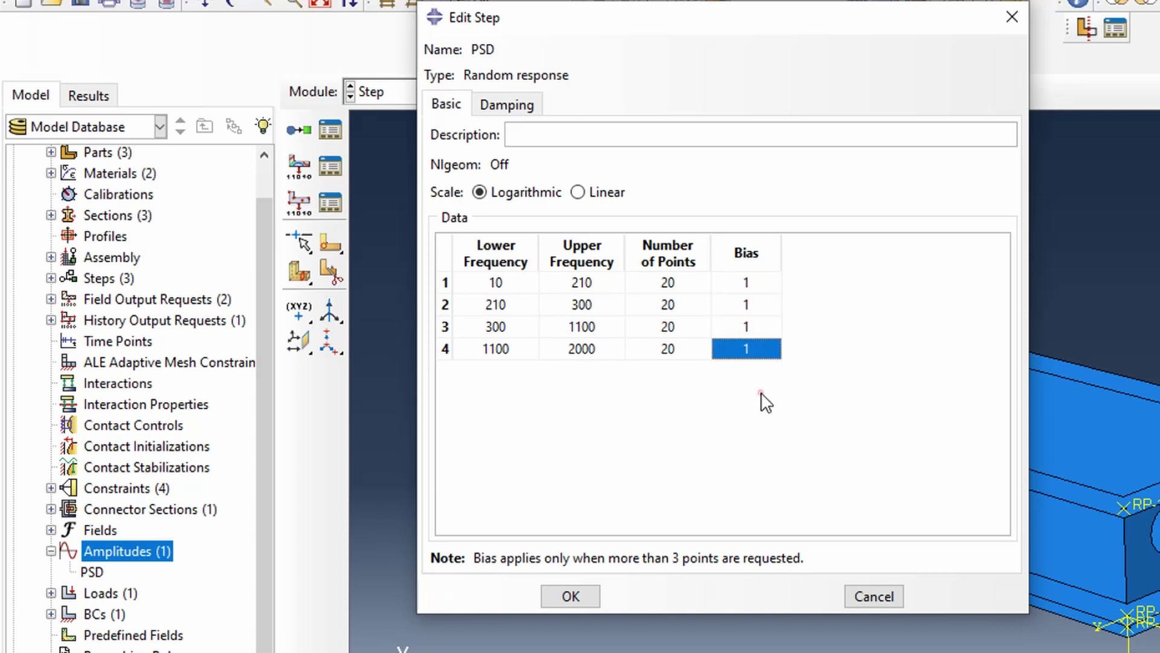
Enable direct modal damping for modes 1 to 2000 with a critical damping fraction of .025, and save the PSD step
{"action": "left_click", "coordinate": [507, 106]}
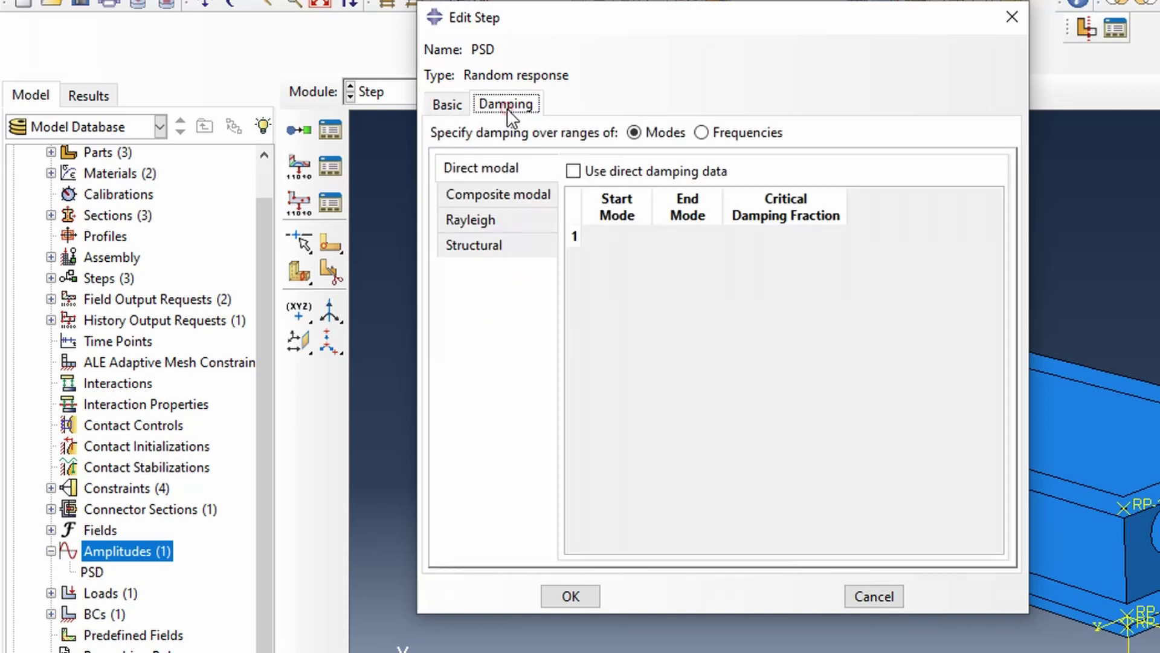
{"action": "left_click", "coordinate": [575, 170]}
{"action": "left_click", "coordinate": [620, 236]}
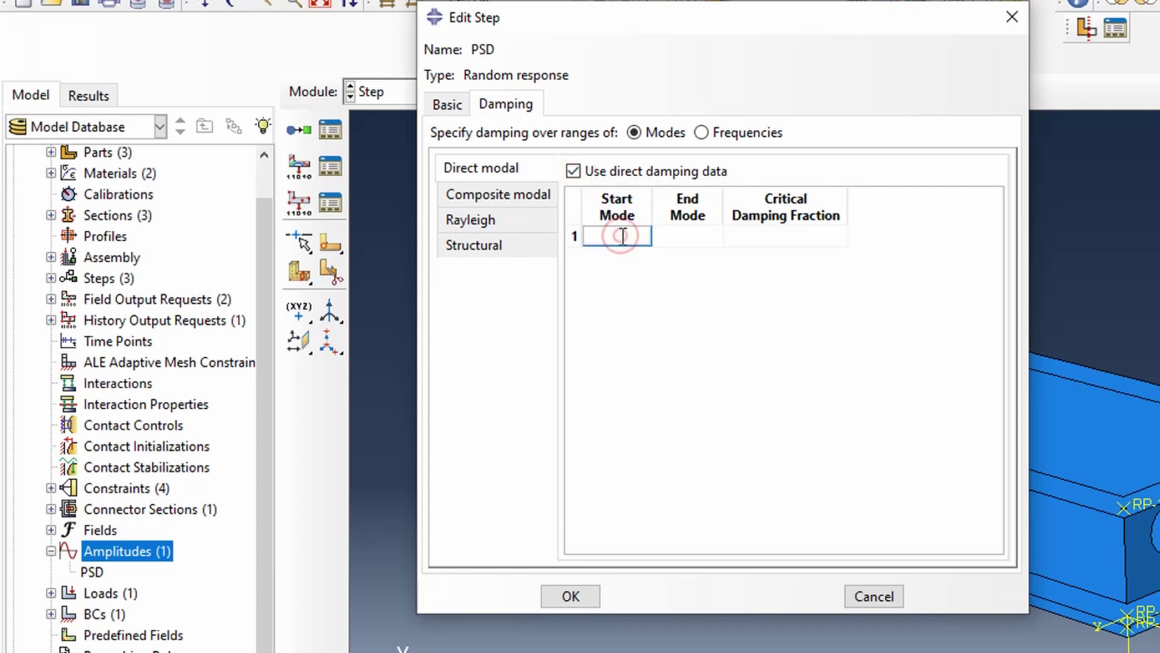
{"action": "type", "text": "1"}
{"action": "left_click", "coordinate": [701, 235]}
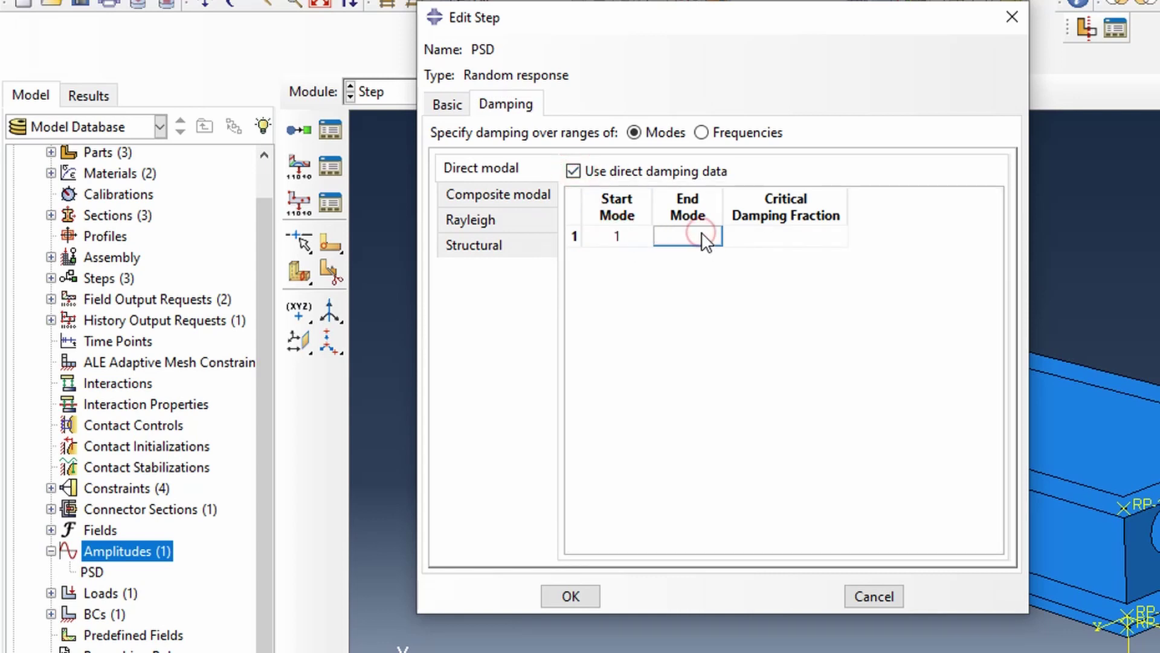
{"action": "type", "text": "20000"}
{"action": "key", "text": "BackSpace"}
{"action": "left_click", "coordinate": [790, 241]}
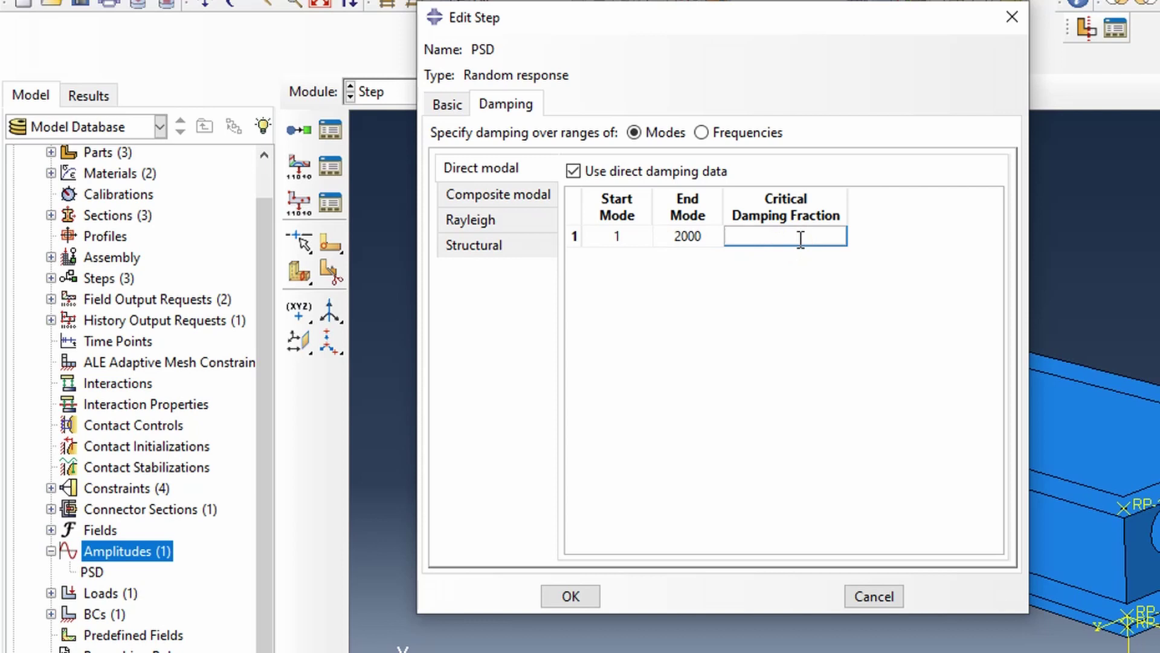
{"action": "type", "text": ".025"}
{"action": "left_click", "coordinate": [564, 596]}
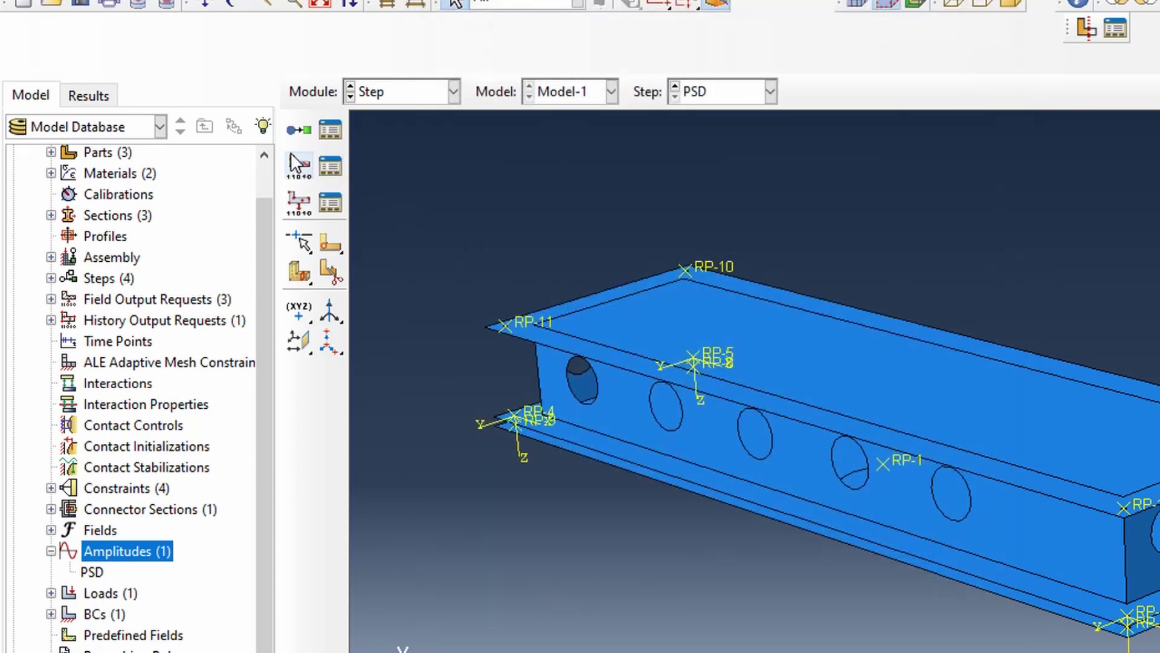
Open the PSD step's field output request F-Output-3 for editing and empty its output variable entry
{"action": "left_click", "coordinate": [330, 164]}
{"action": "left_click", "coordinate": [202, 210]}
{"action": "left_click", "coordinate": [620, 163]}
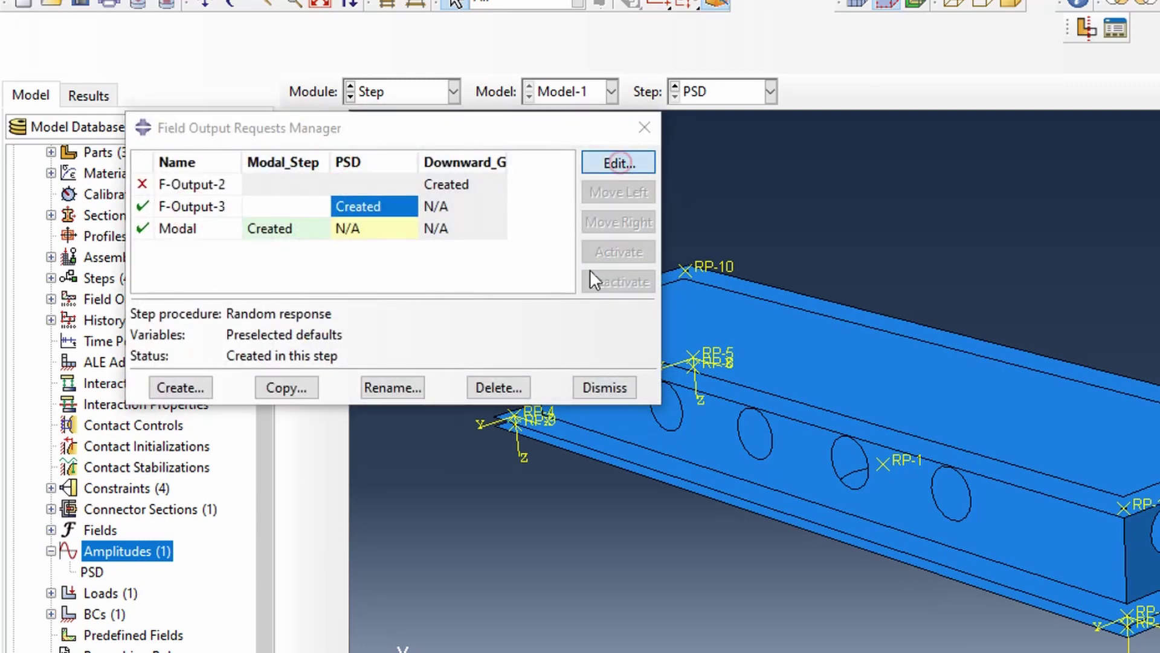
{"action": "left_click_drag", "start_coordinate": [266, 27], "coordinate": [737, 0]}
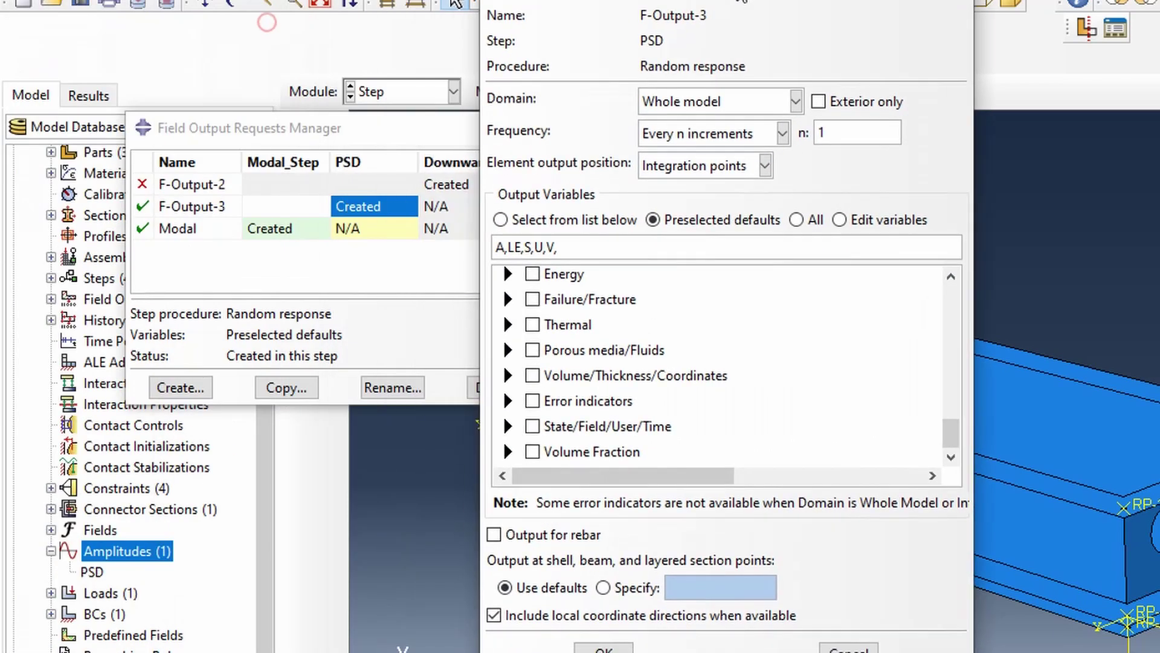
{"action": "triple_click", "coordinate": [574, 247]}
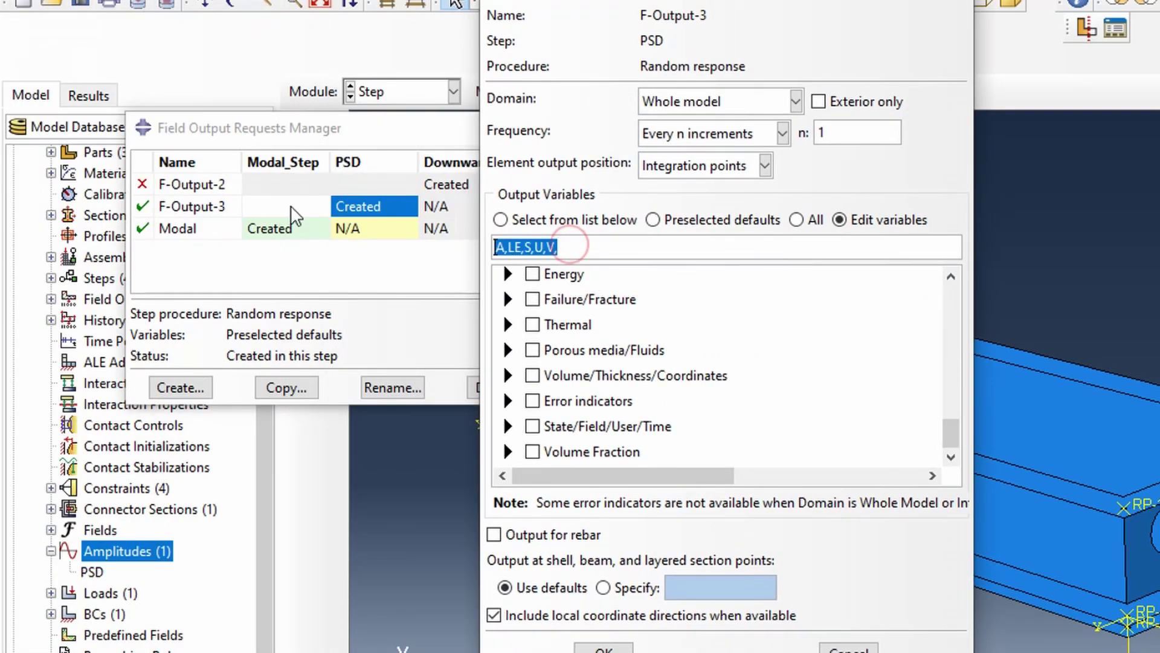
{"action": "key", "text": "BackSpace"}
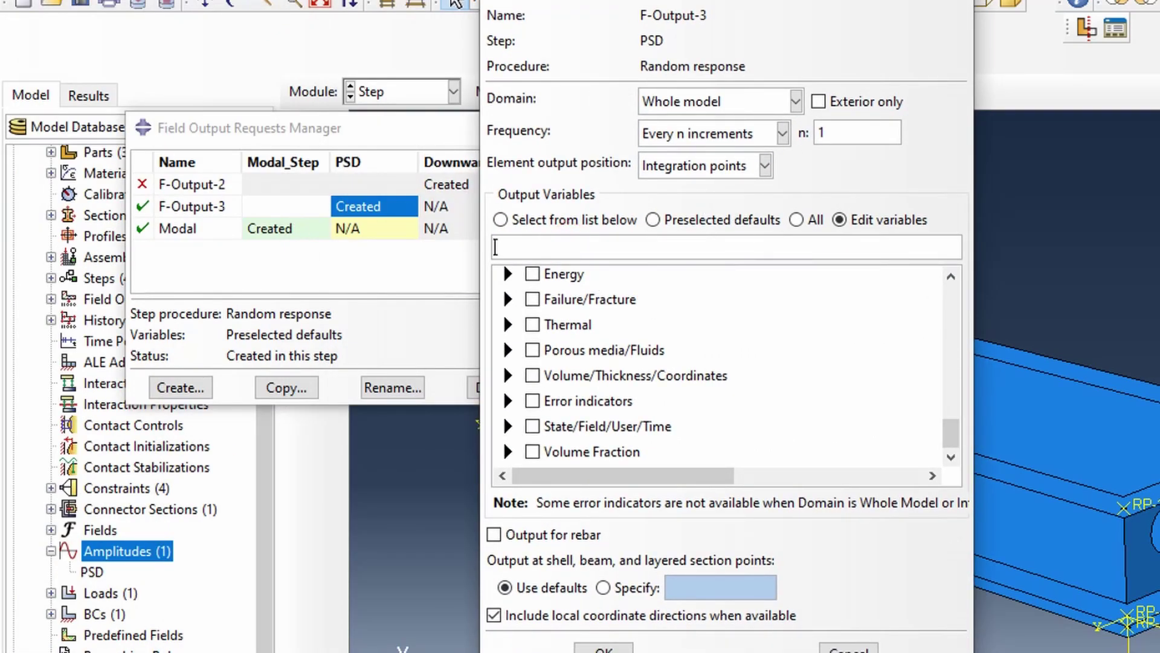
Deselect the strain and displacement, velocity and acceleration variables in F-Output-3's output variable list
{"action": "left_click", "coordinate": [503, 263]}
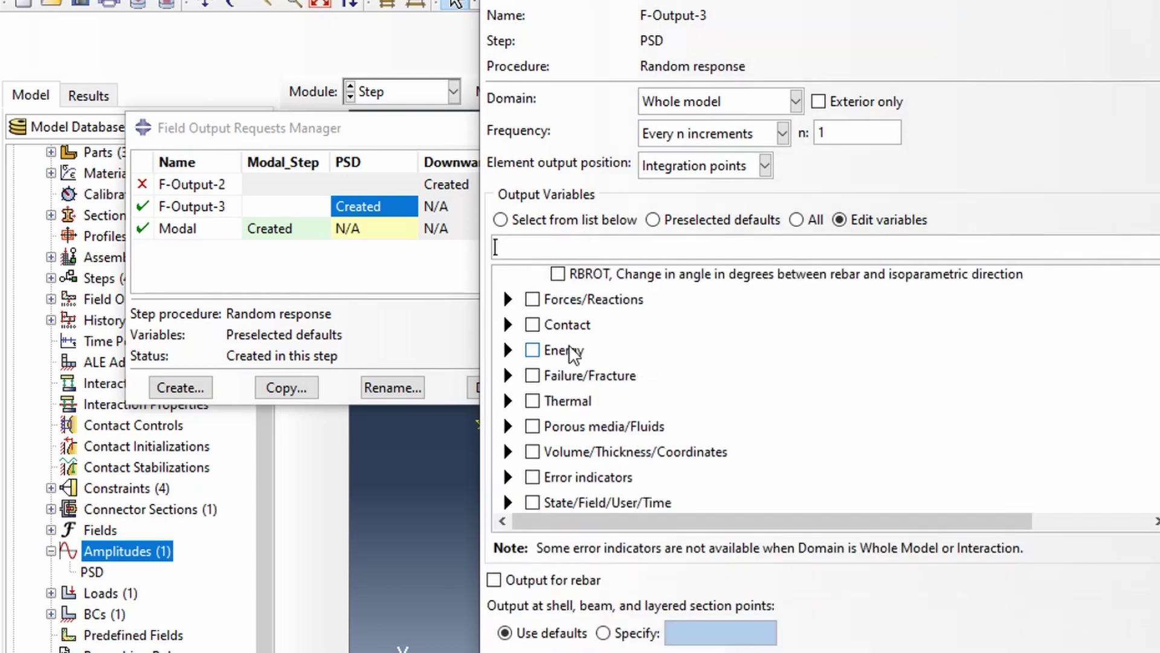
{"action": "scroll", "coordinate": [556, 341], "scroll_direction": "up", "scroll_amount": 1}
{"action": "scroll", "coordinate": [558, 346], "scroll_direction": "up", "scroll_amount": 5}
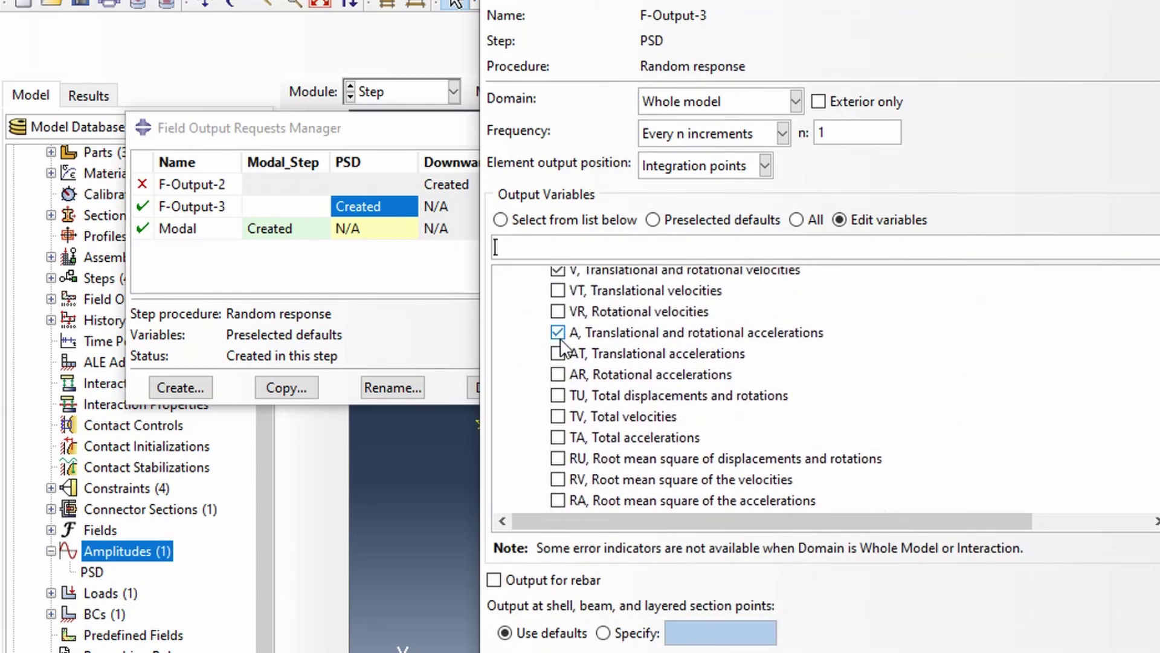
{"action": "scroll", "coordinate": [567, 347], "scroll_direction": "up", "scroll_amount": 10}
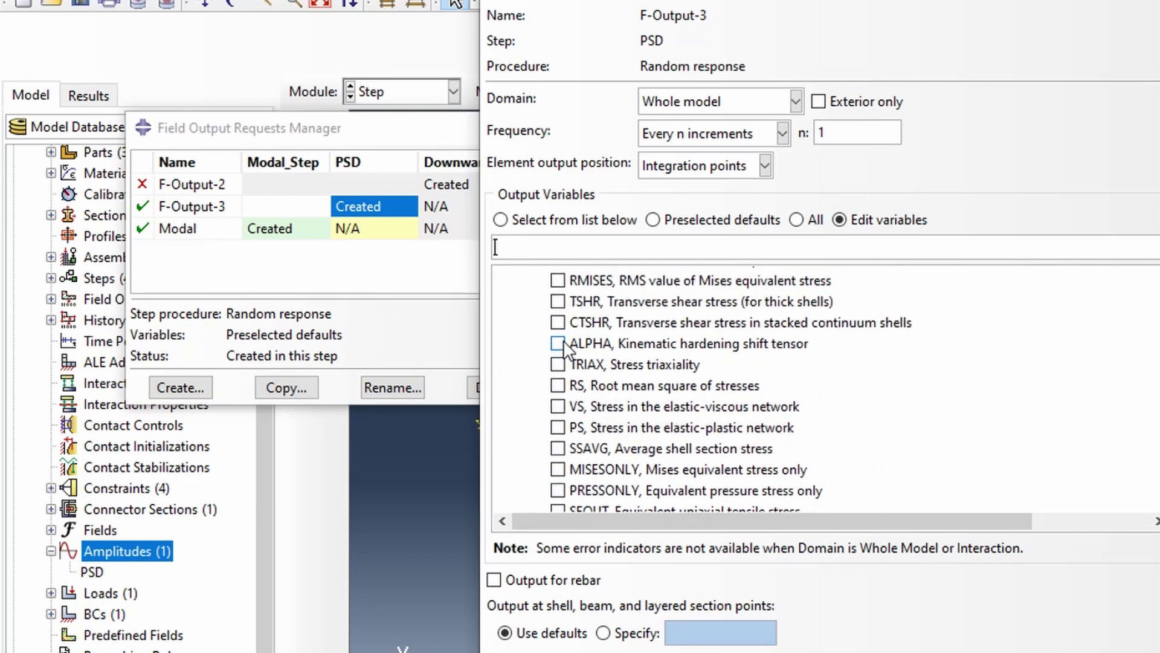
{"action": "scroll", "coordinate": [562, 369], "scroll_direction": "down", "scroll_amount": 2}
{"action": "left_click", "coordinate": [532, 425]}
{"action": "left_click", "coordinate": [532, 450]}
{"action": "scroll", "coordinate": [553, 417], "scroll_direction": "up", "scroll_amount": 4}
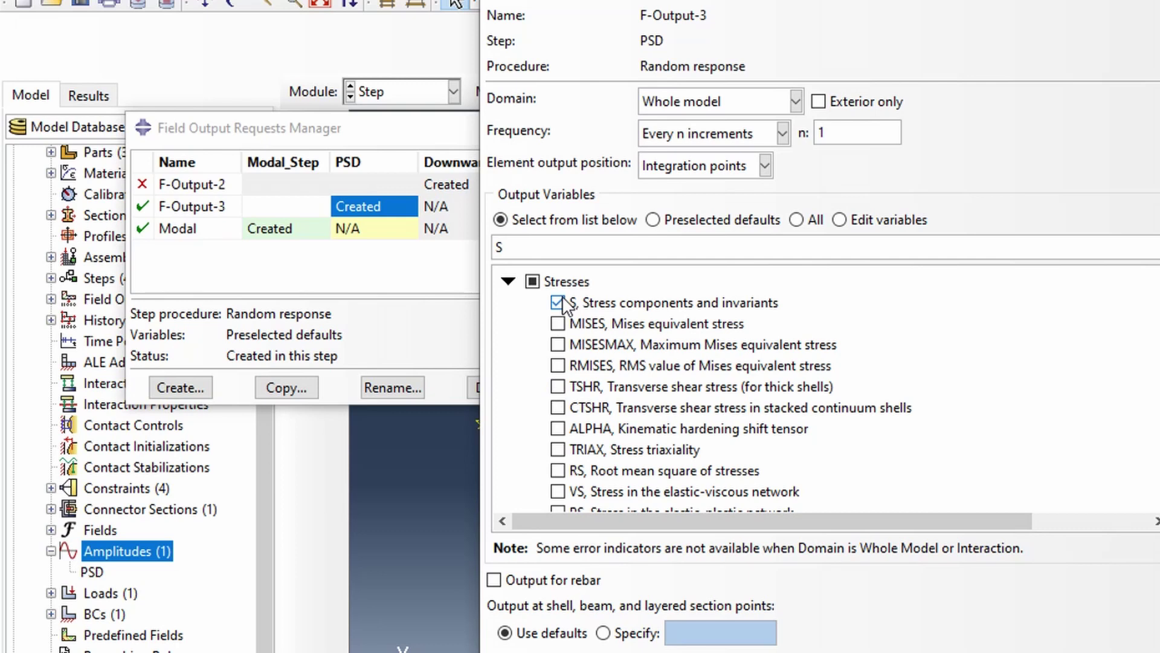
Select the RMISES and RS stress outputs for F-Output-3 and deselect the S stress components
{"action": "left_click", "coordinate": [556, 366]}
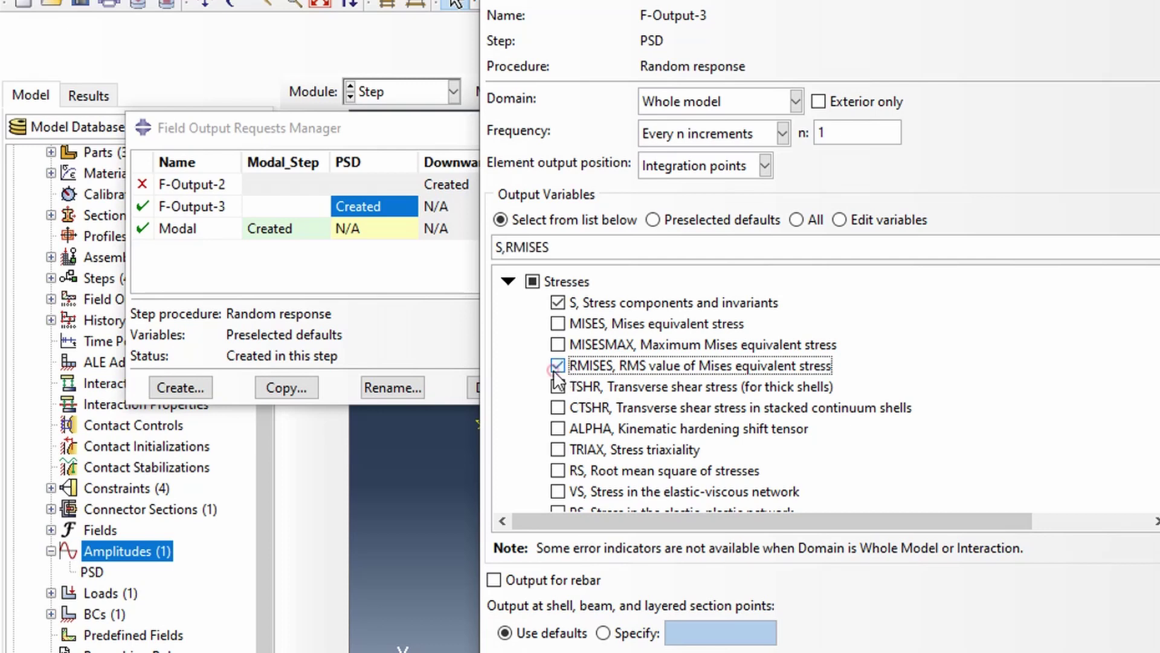
{"action": "left_click", "coordinate": [557, 302]}
{"action": "scroll", "coordinate": [558, 362], "scroll_direction": "down", "scroll_amount": 1}
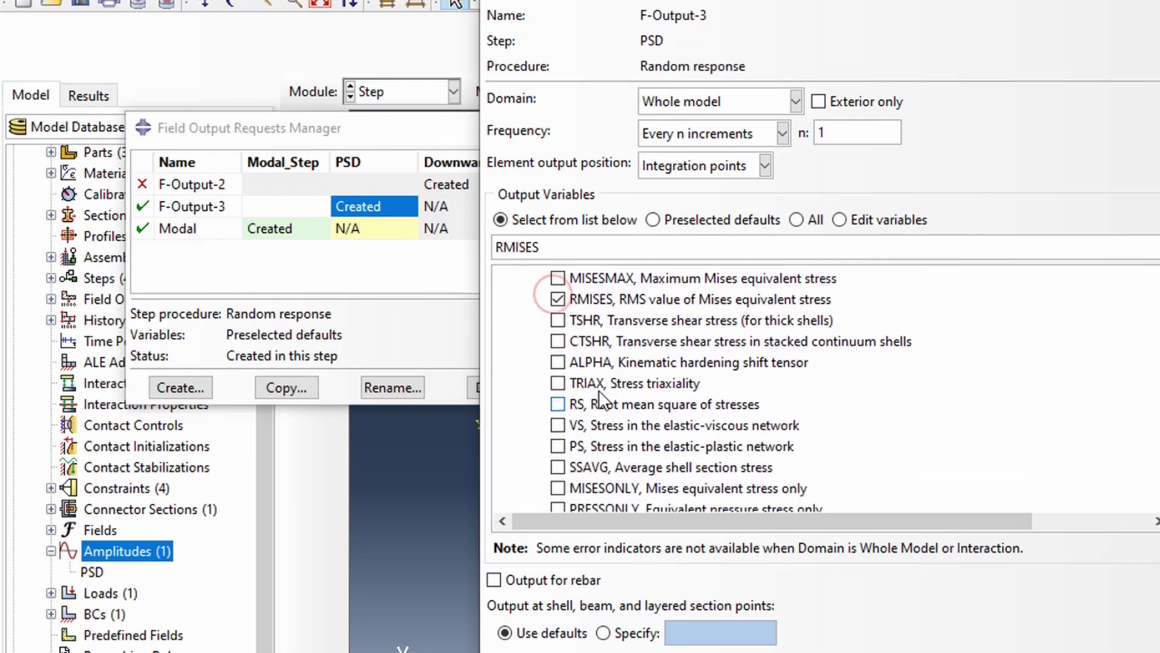
{"action": "left_click", "coordinate": [557, 404]}
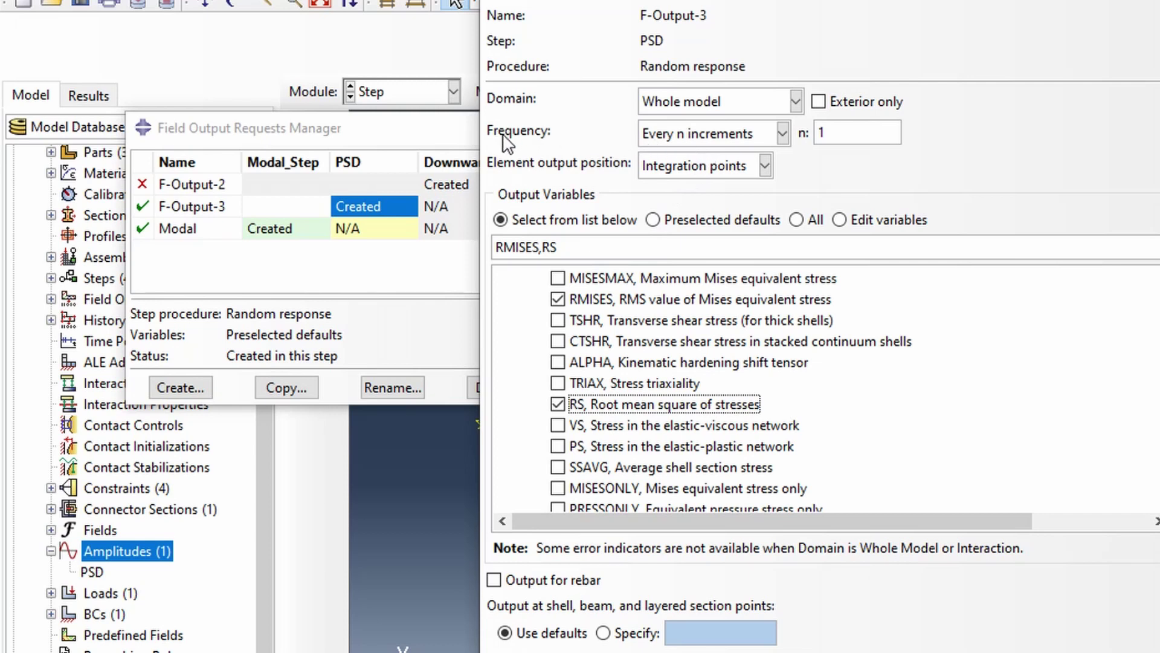
Set F-Output-3's output frequency to Last increment, save the request and close the Field Output Requests Manager
{"action": "left_click", "coordinate": [704, 134]}
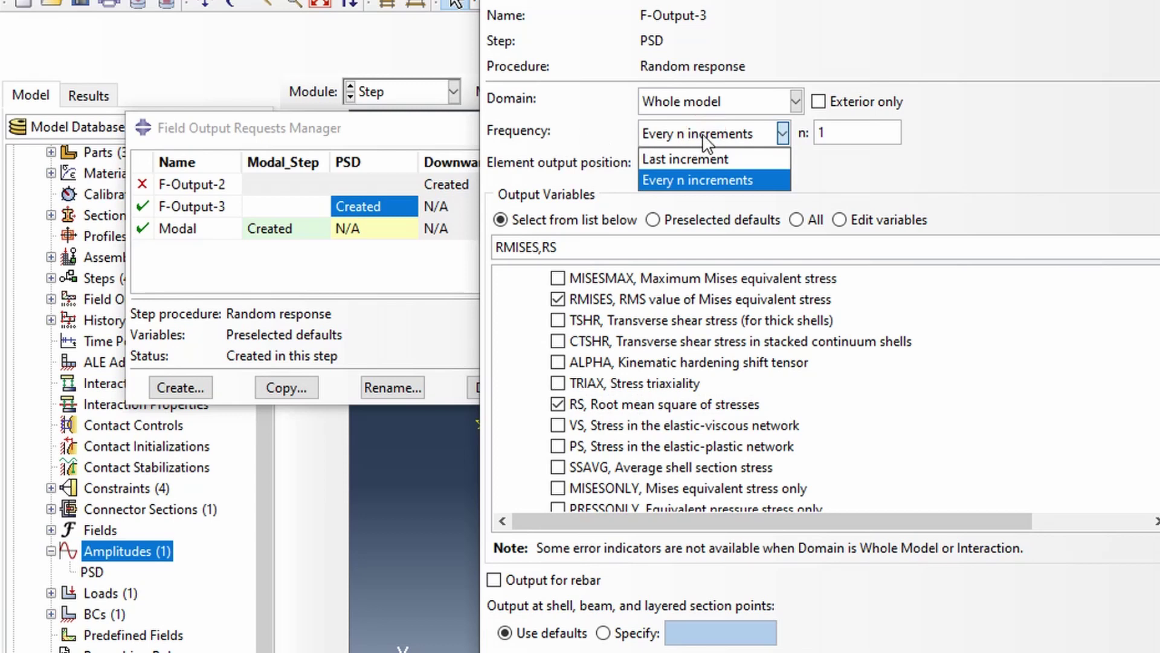
{"action": "left_click", "coordinate": [715, 160]}
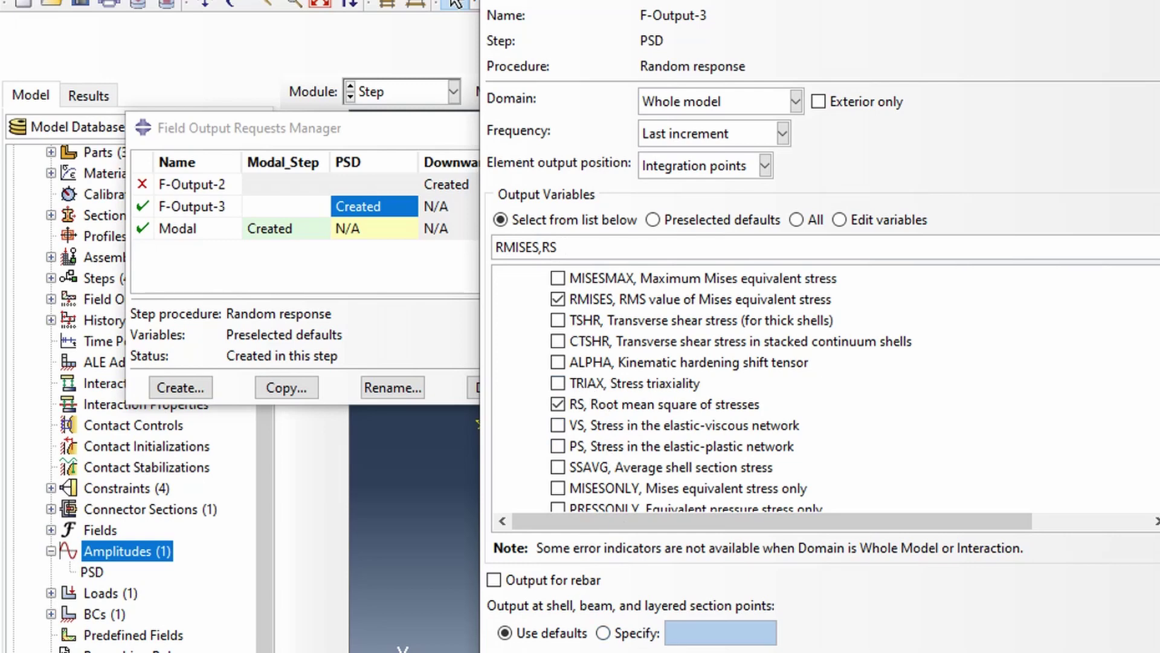
{"action": "left_click", "coordinate": [604, 650]}
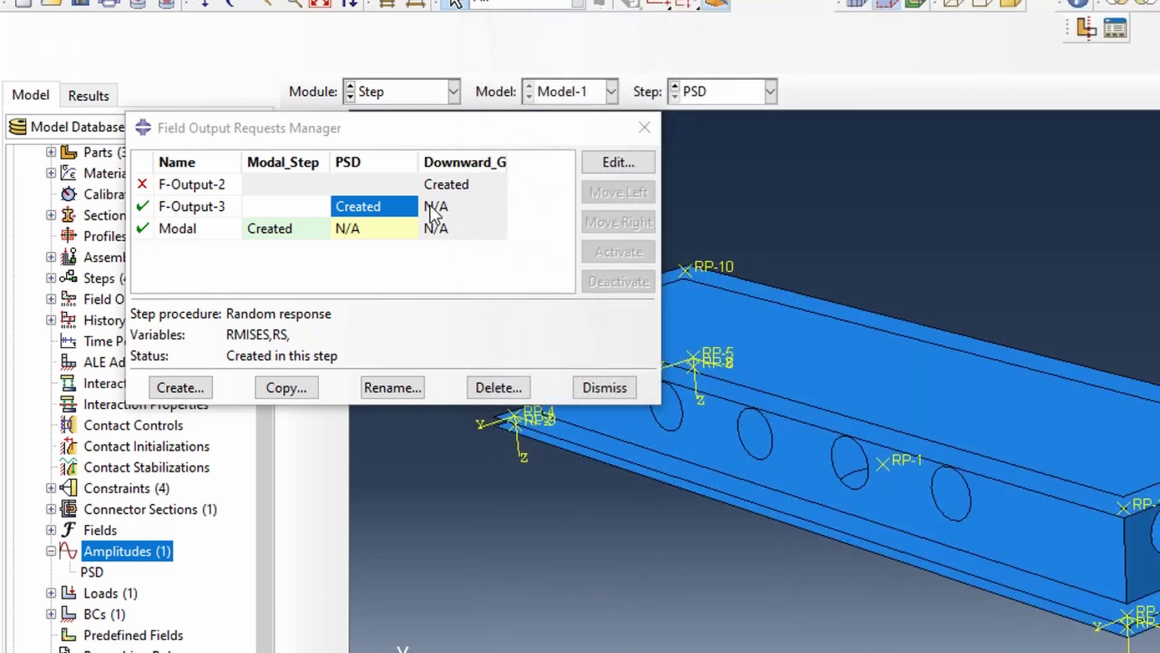
{"action": "left_click", "coordinate": [648, 127]}
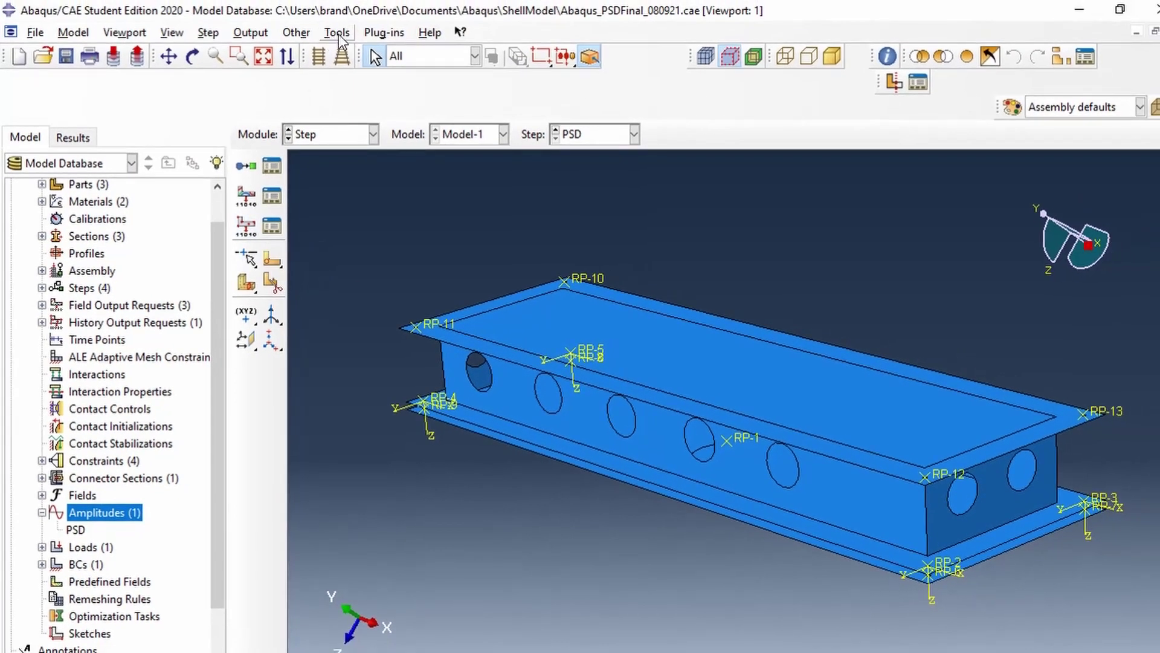
Start a new set of type Node named Response_Node
{"action": "left_click", "coordinate": [339, 35]}
{"action": "left_click", "coordinate": [379, 91]}
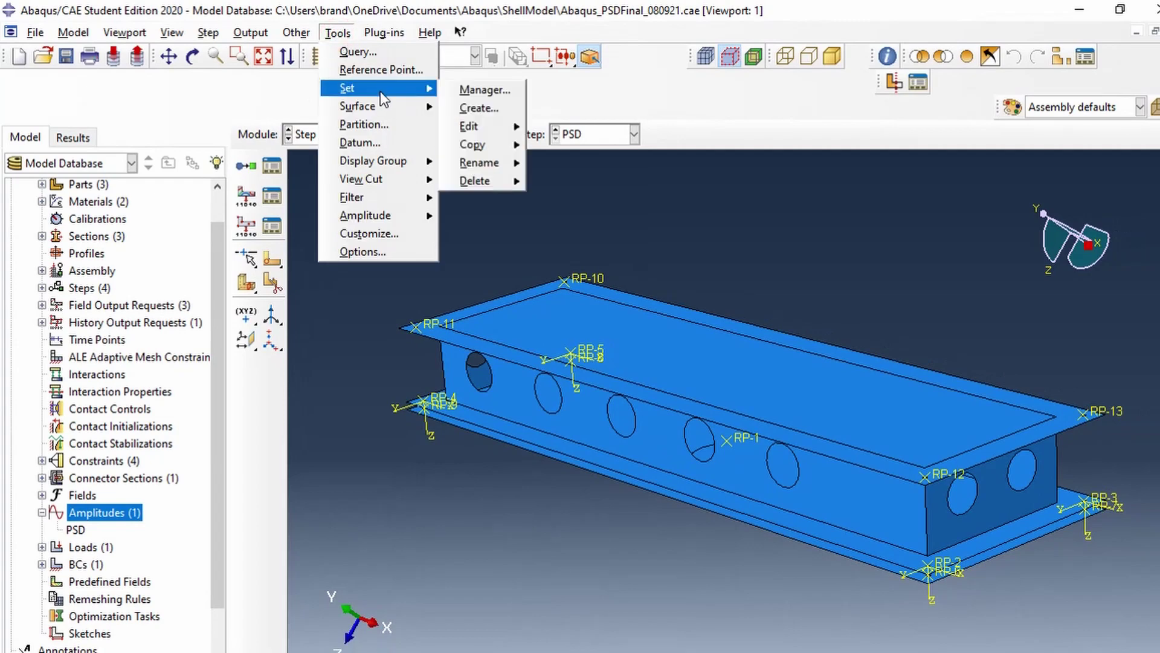
{"action": "left_click", "coordinate": [474, 96]}
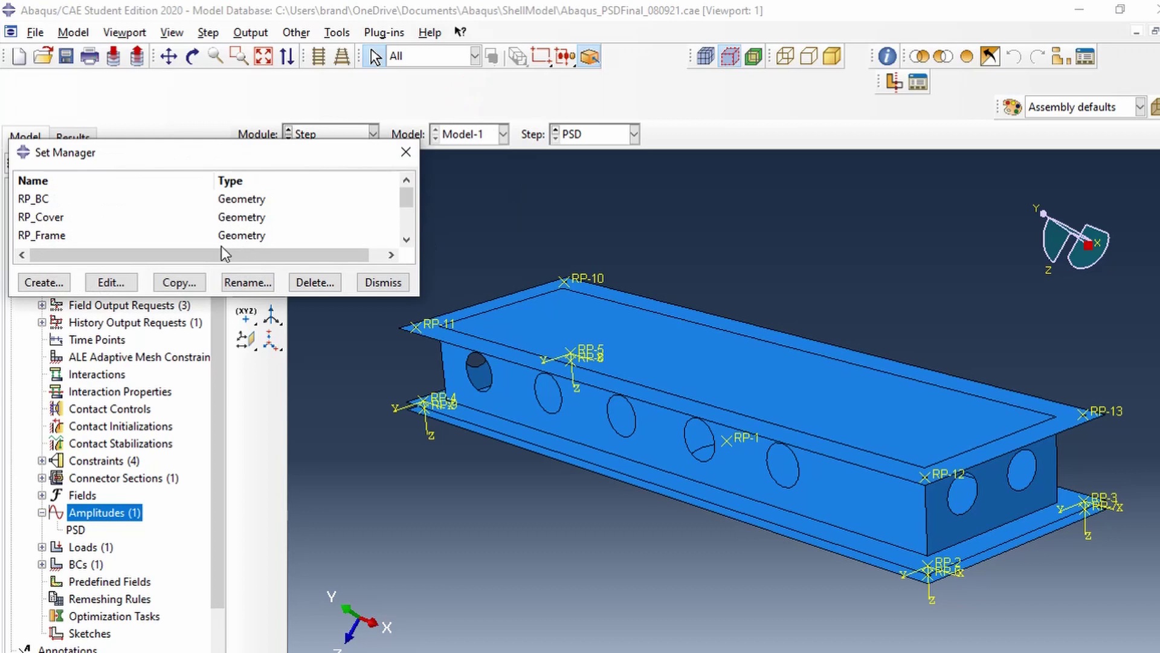
{"action": "left_click", "coordinate": [43, 282]}
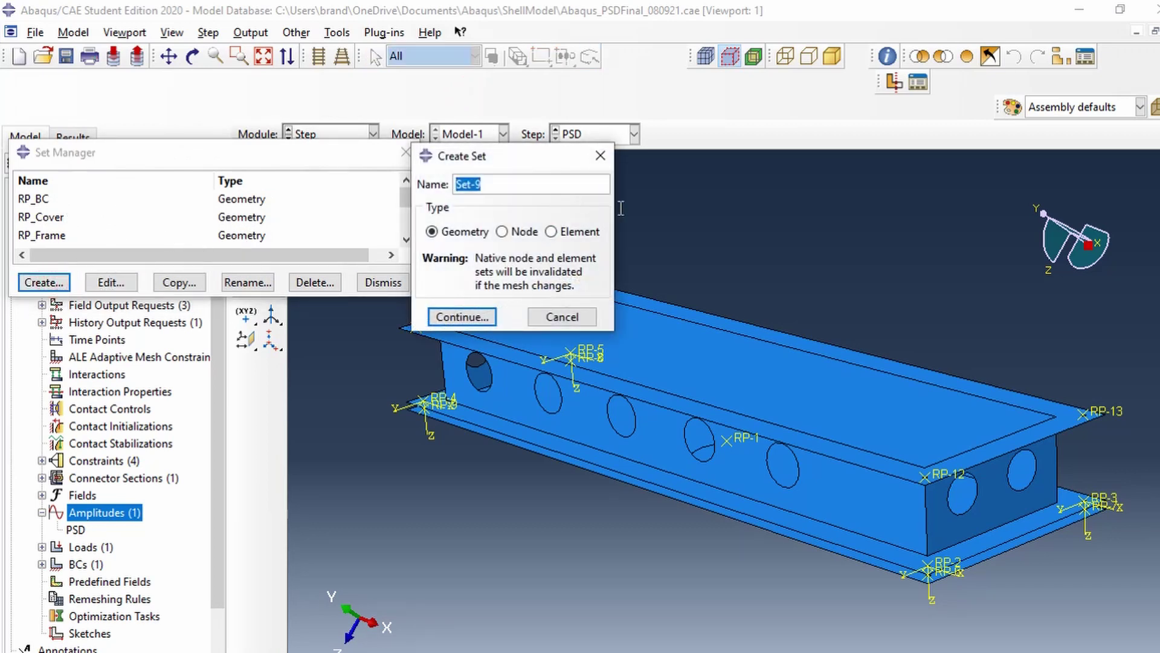
{"action": "type", "text": "Reps"}
{"action": "key", "text": "BackSpace"}
{"action": "key", "text": "BackSpace"}
{"action": "type", "text": "sponse_Nod"}
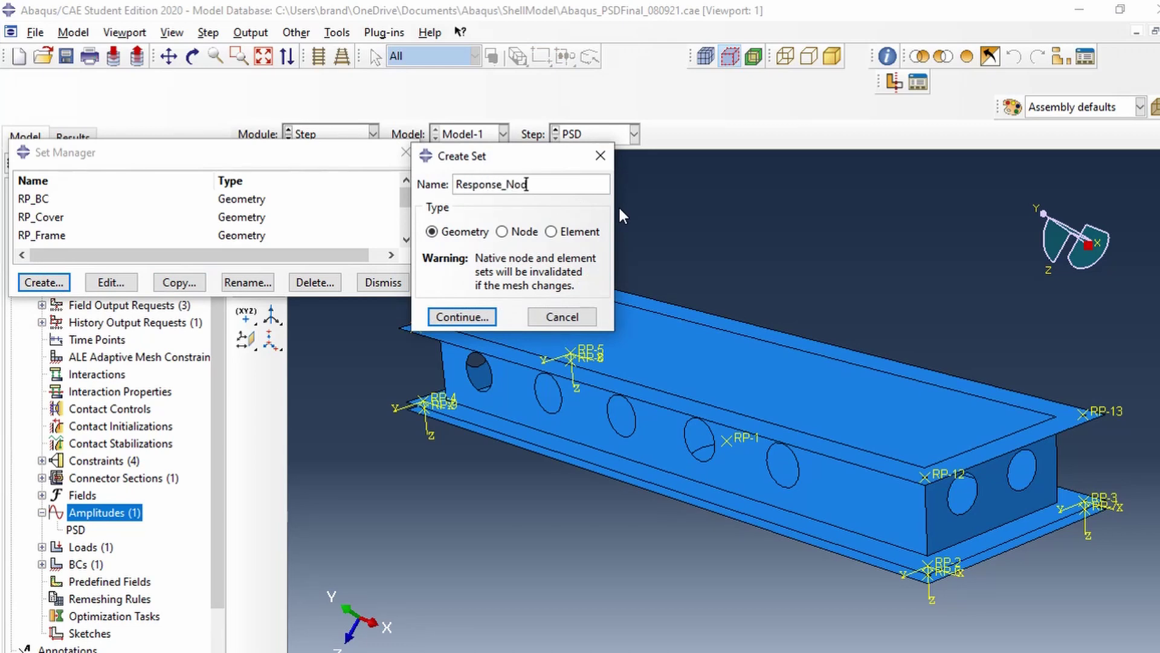
{"action": "type", "text": "e"}
{"action": "left_click", "coordinate": [503, 231]}
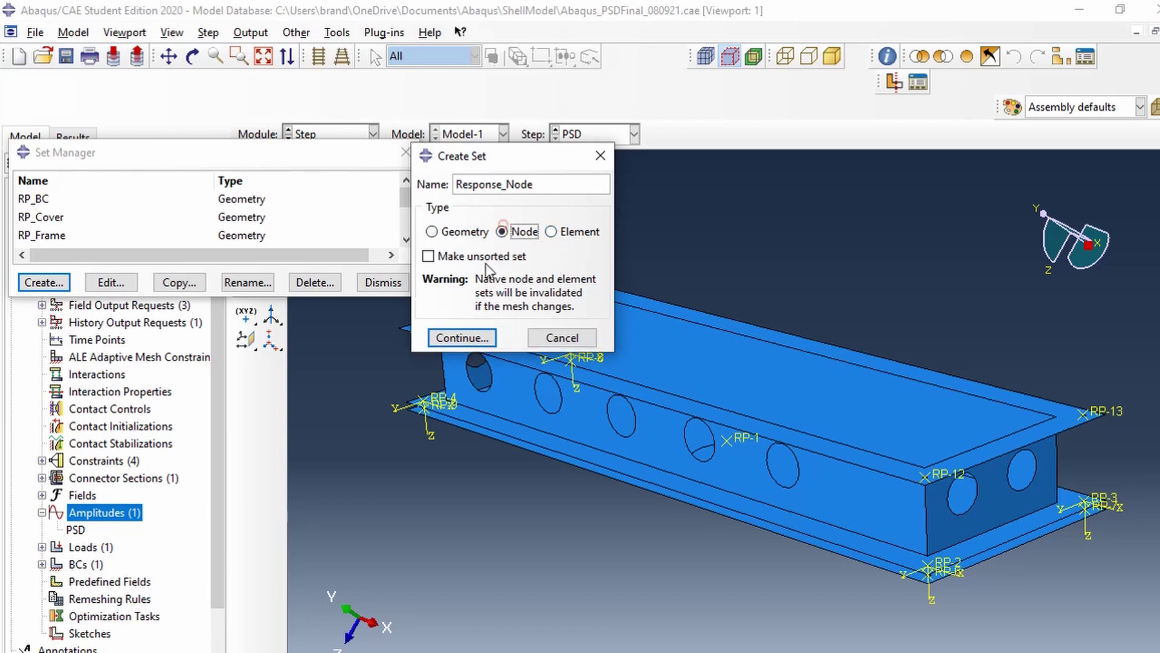
{"action": "left_click", "coordinate": [461, 336]}
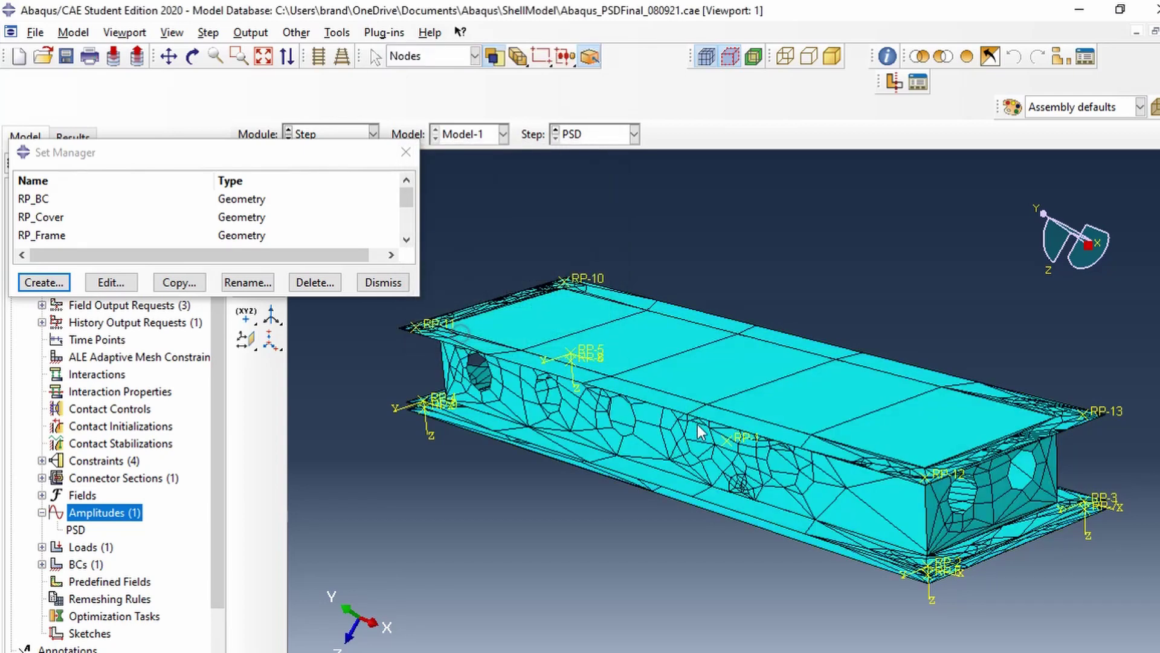
Pick a single mesh node near RP-1 for the Response_Node set, finish the set and close the Set Manager
{"action": "left_click_drag", "start_coordinate": [699, 436], "coordinate": [731, 434], "text": "ctrl+alt"}
{"action": "left_click", "coordinate": [700, 406]}
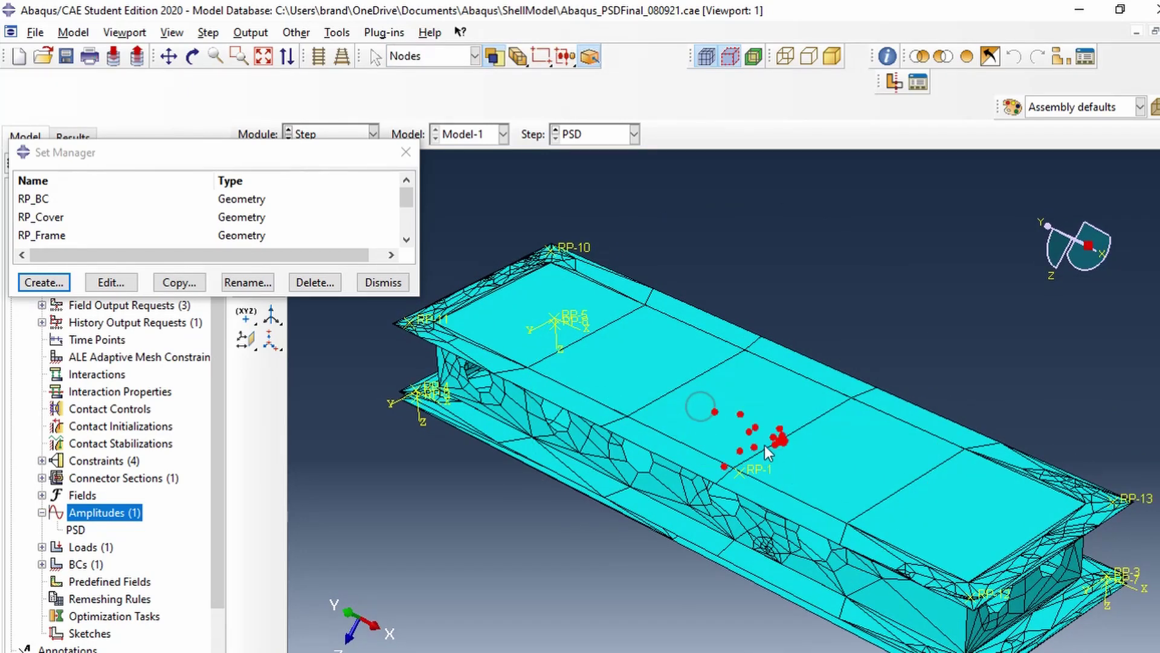
{"action": "left_click", "coordinate": [701, 400]}
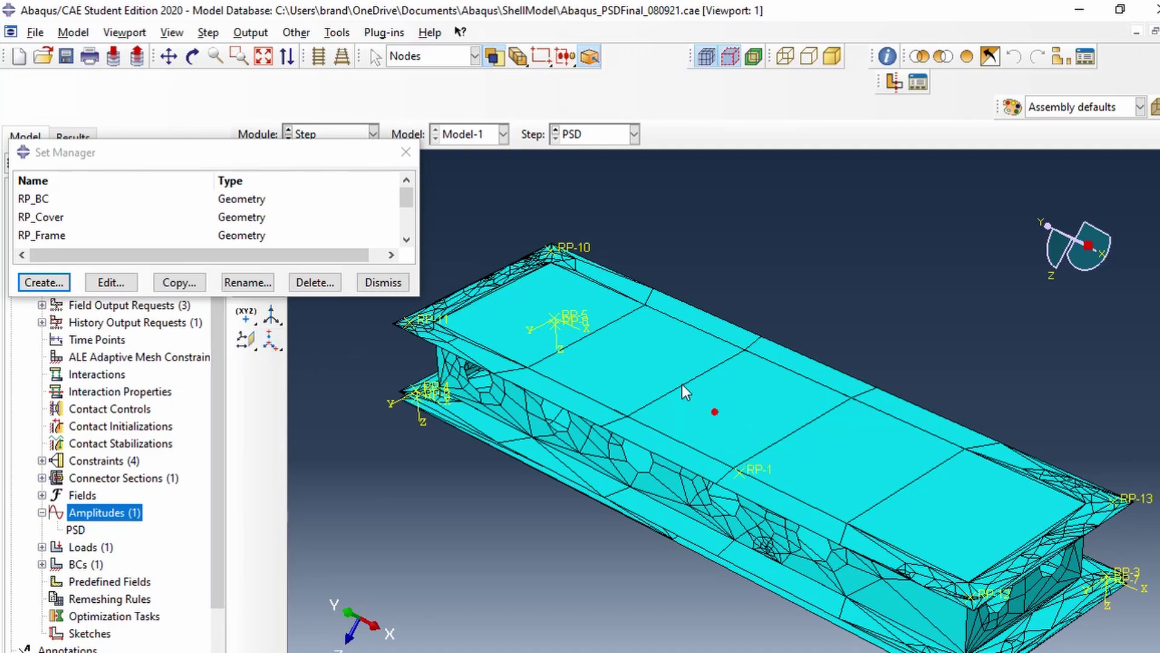
{"action": "left_click_drag", "start_coordinate": [812, 545], "coordinate": [676, 373], "text": "ctrl+alt"}
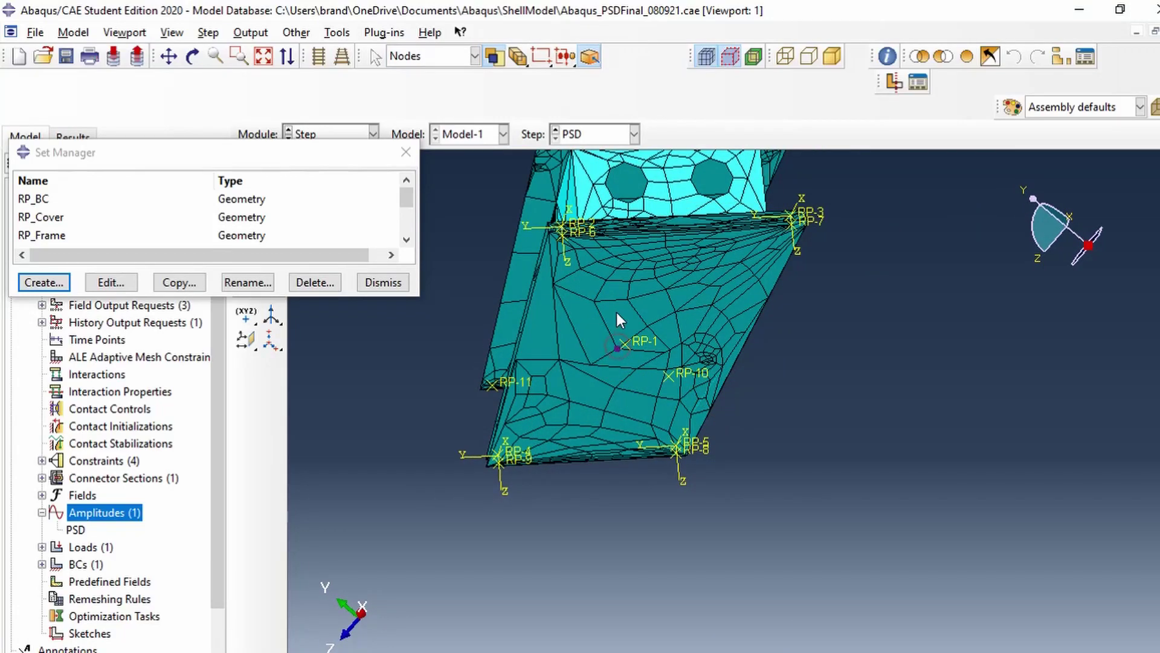
{"action": "scroll", "coordinate": [629, 320], "scroll_direction": "down", "scroll_amount": 3}
{"action": "left_click_drag", "start_coordinate": [657, 307], "coordinate": [695, 435], "text": "ctrl+alt"}
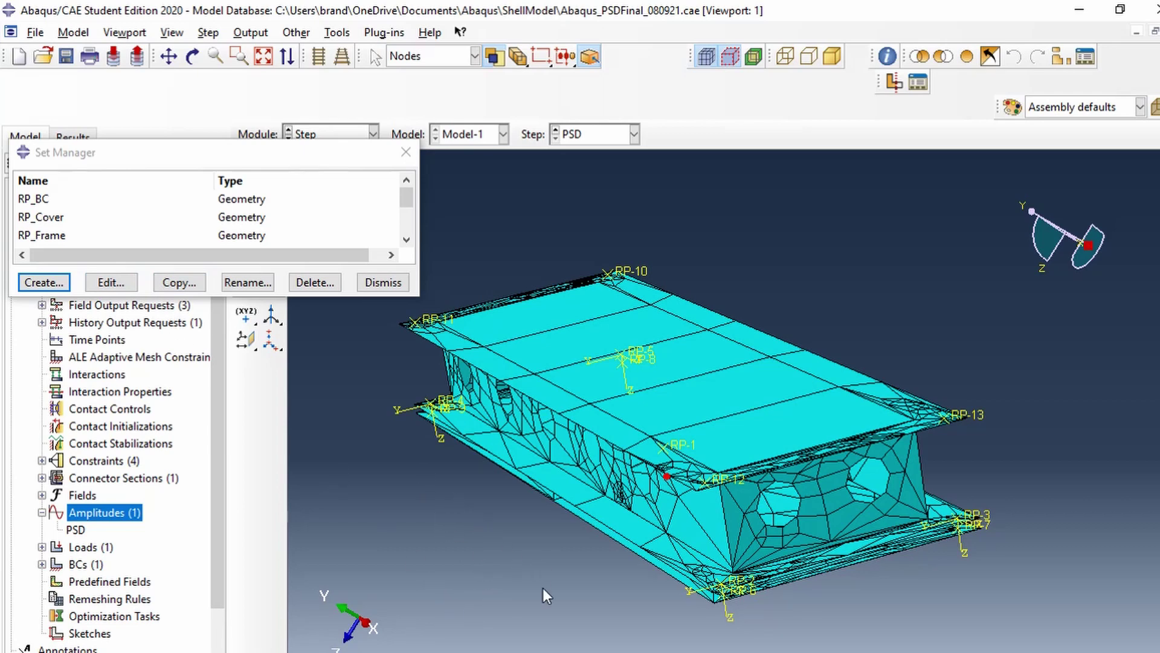
{"action": "middle_click", "coordinate": [443, 555]}
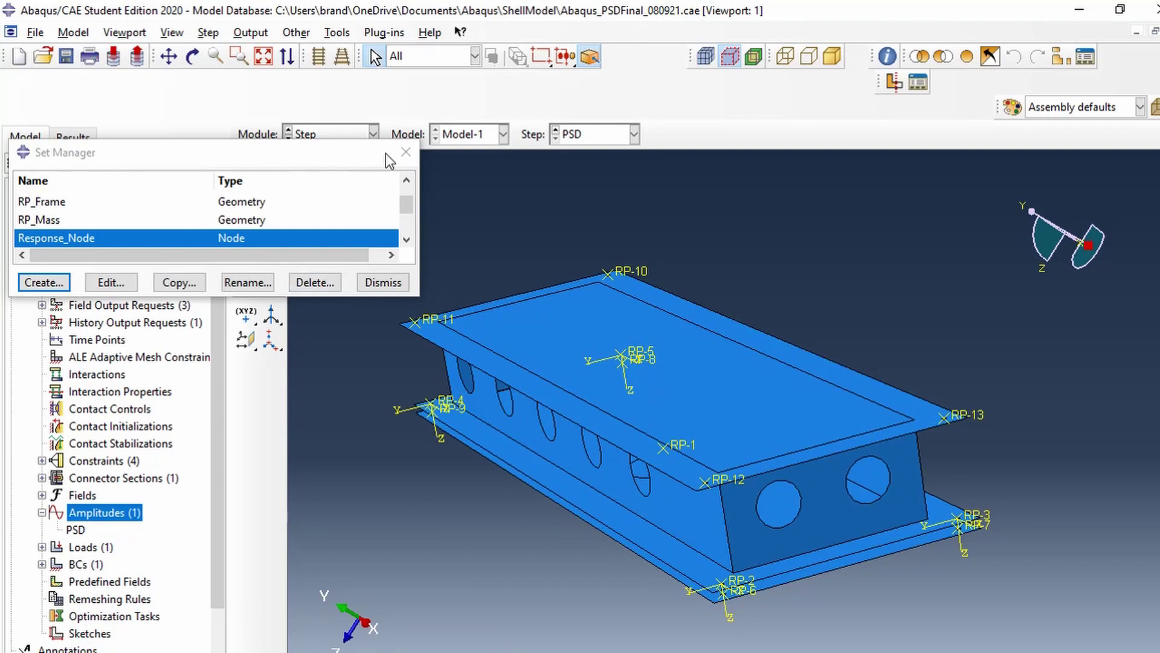
{"action": "left_click", "coordinate": [407, 153]}
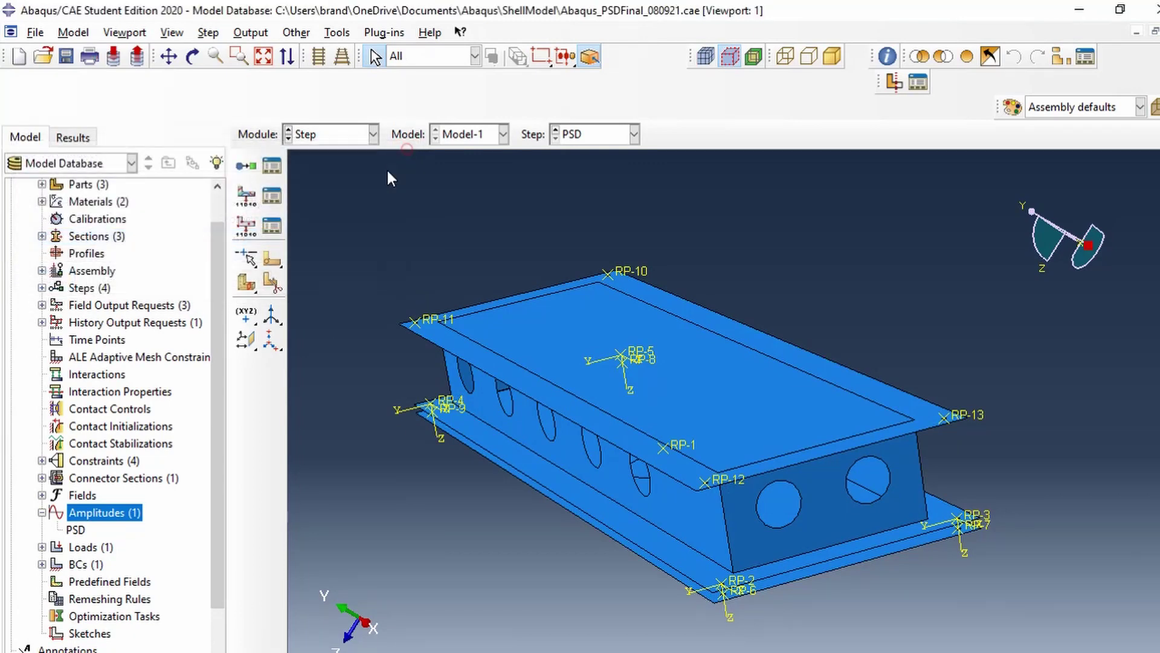
Create a history output request named PSD_ResponseNOde in the PSD step
{"action": "left_click", "coordinate": [272, 227]}
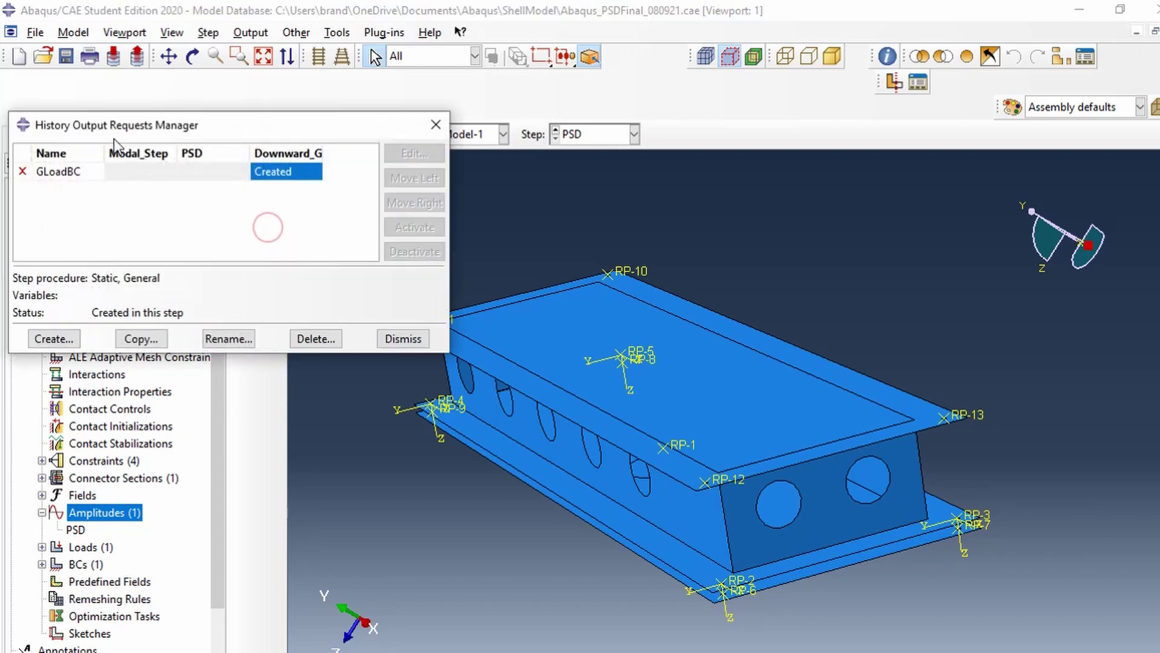
{"action": "left_click_drag", "start_coordinate": [113, 119], "coordinate": [311, 123]}
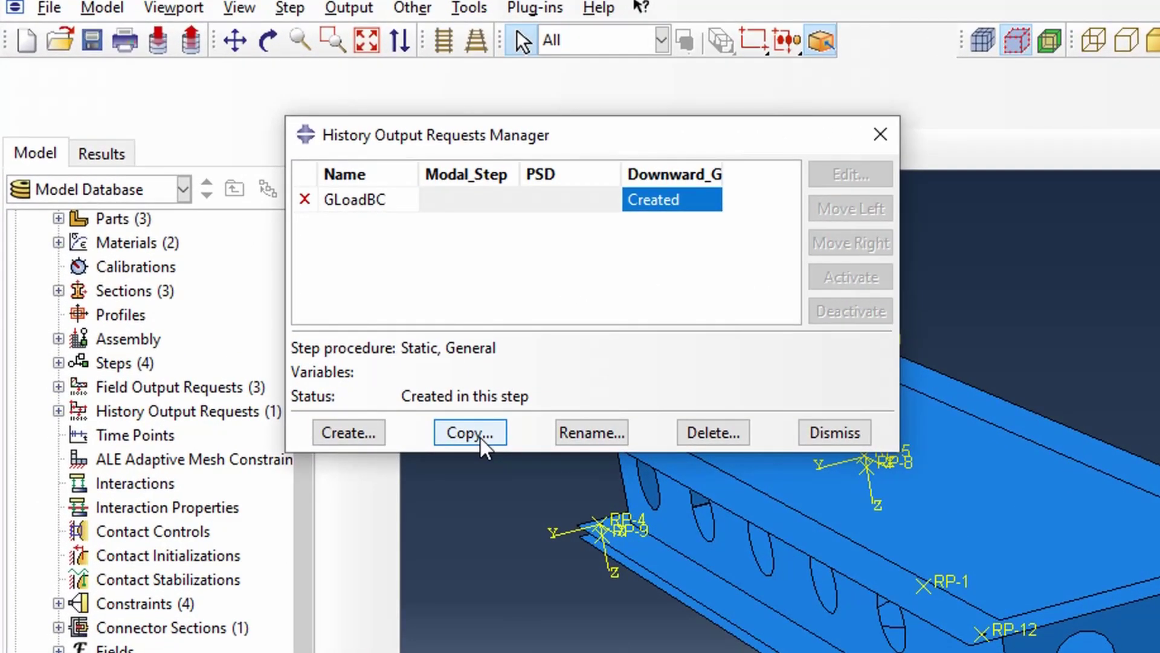
{"action": "left_click", "coordinate": [253, 339]}
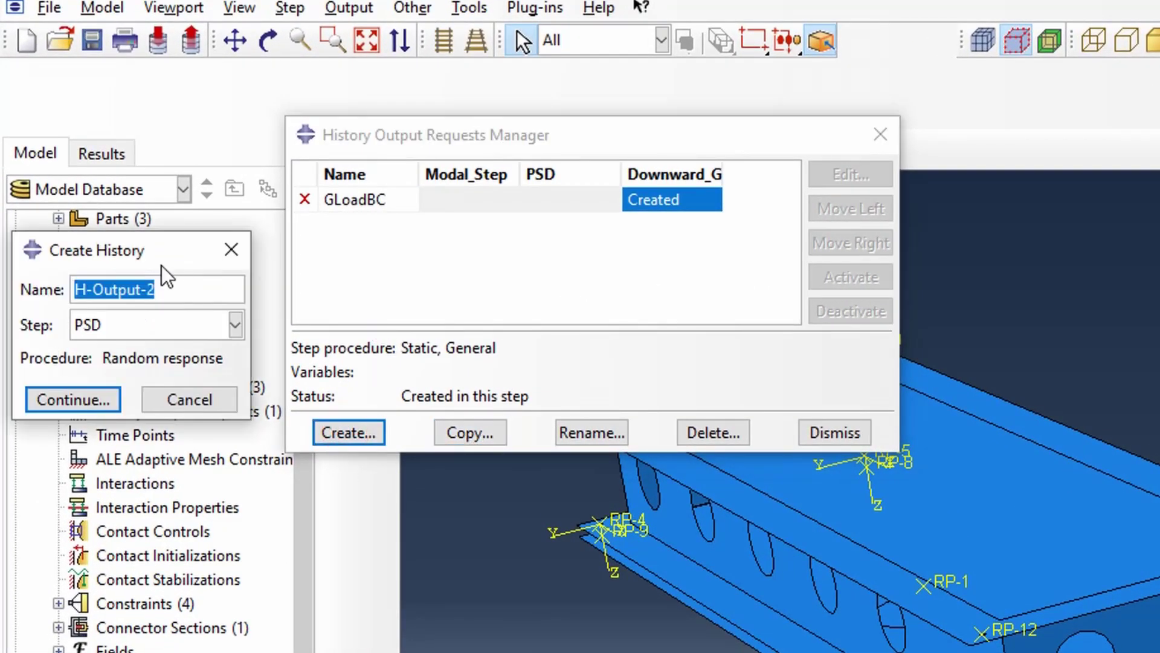
{"action": "key", "text": "BackSpace"}
{"action": "type", "text": "PSD_Respon"}
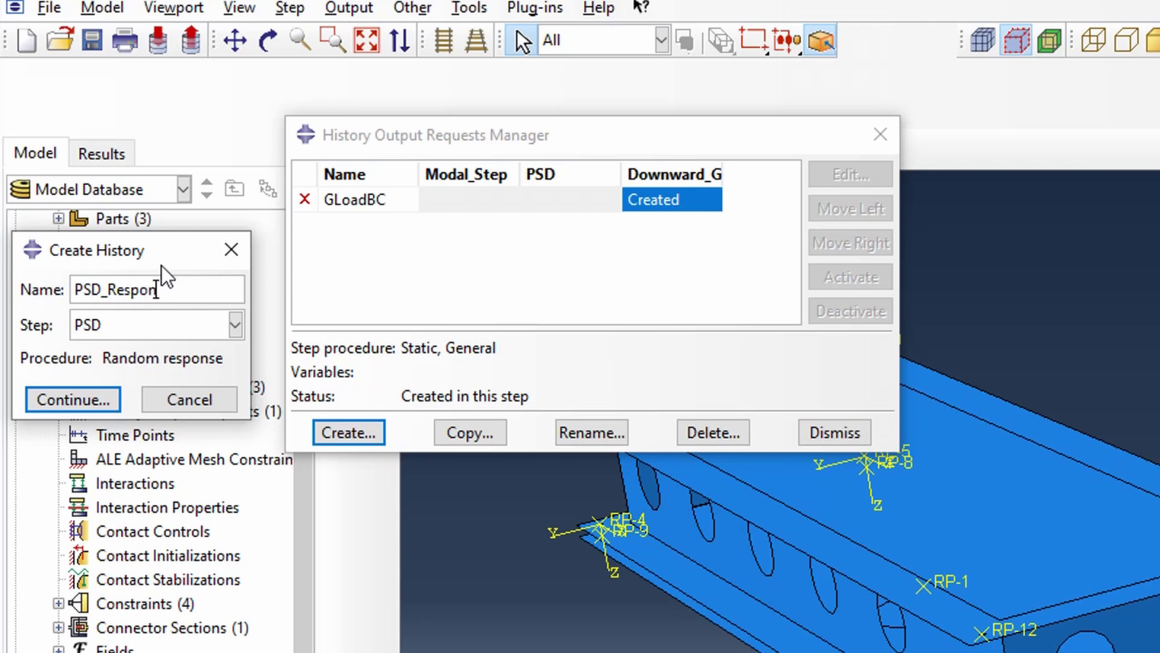
{"action": "type", "text": "seNOde"}
{"action": "left_click", "coordinate": [89, 396]}
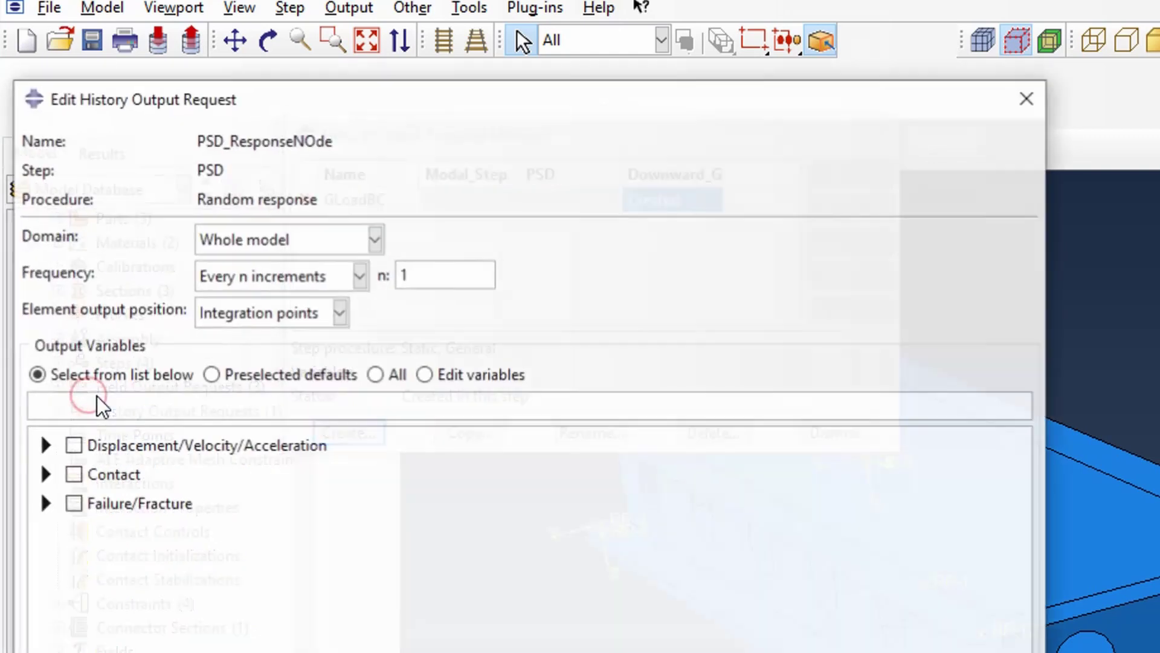
Set the history output request's domain to the Response_Node set
{"action": "left_click", "coordinate": [339, 276]}
{"action": "left_click", "coordinate": [336, 325]}
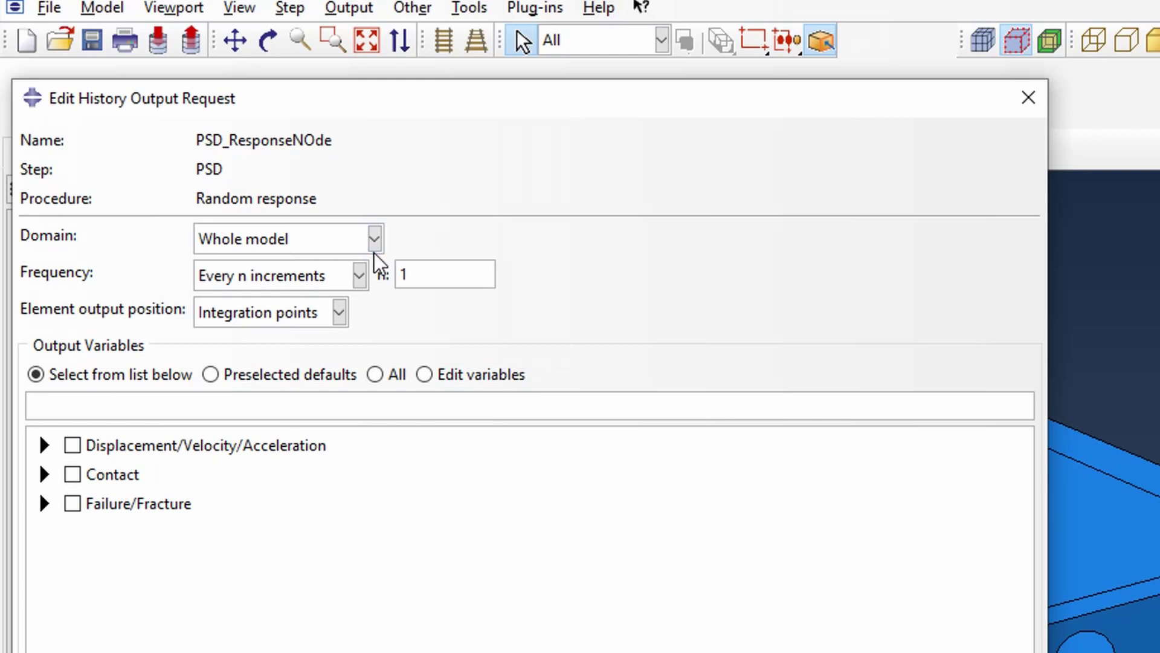
{"action": "left_click", "coordinate": [369, 237]}
{"action": "left_click", "coordinate": [292, 293]}
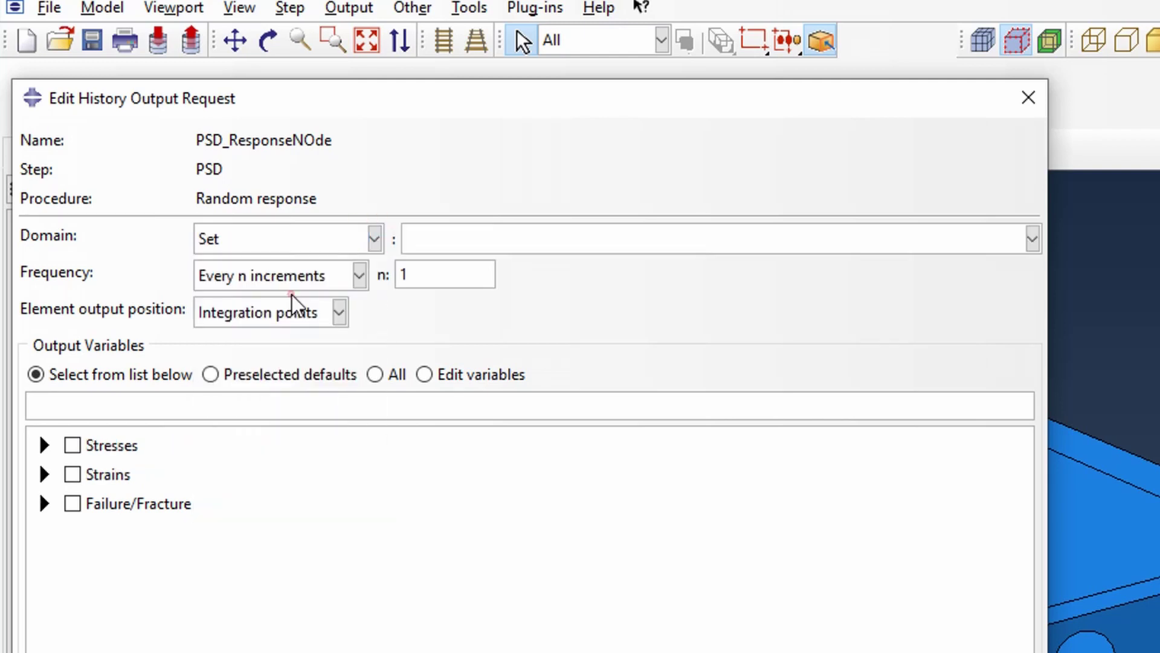
{"action": "left_click", "coordinate": [476, 237]}
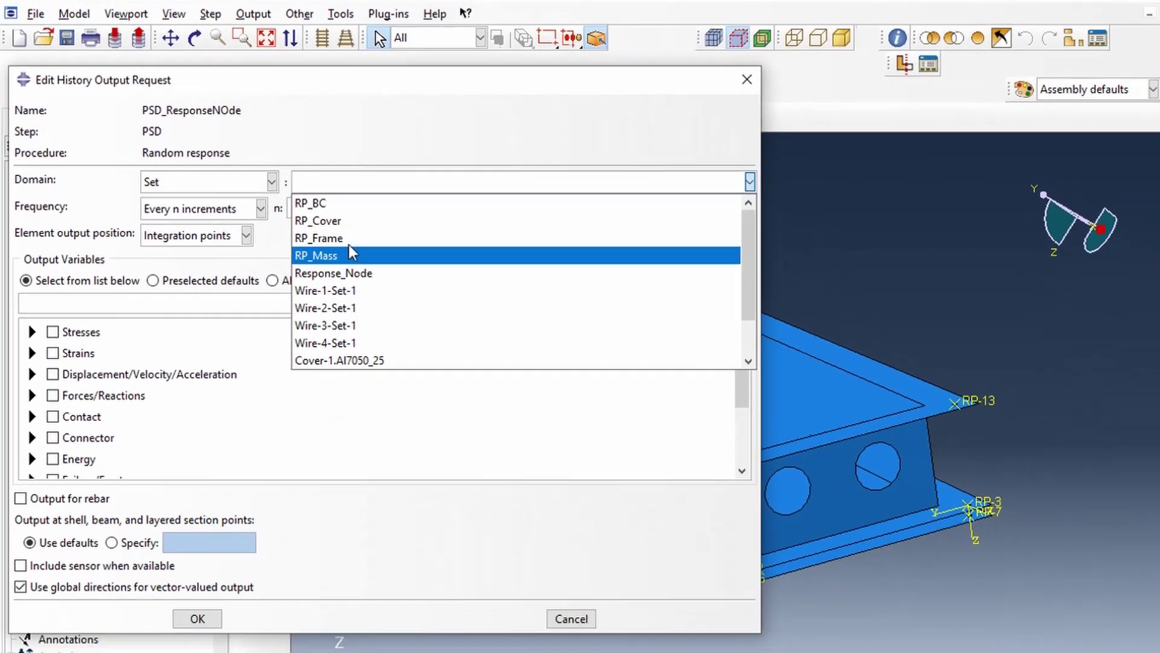
{"action": "left_click", "coordinate": [353, 272]}
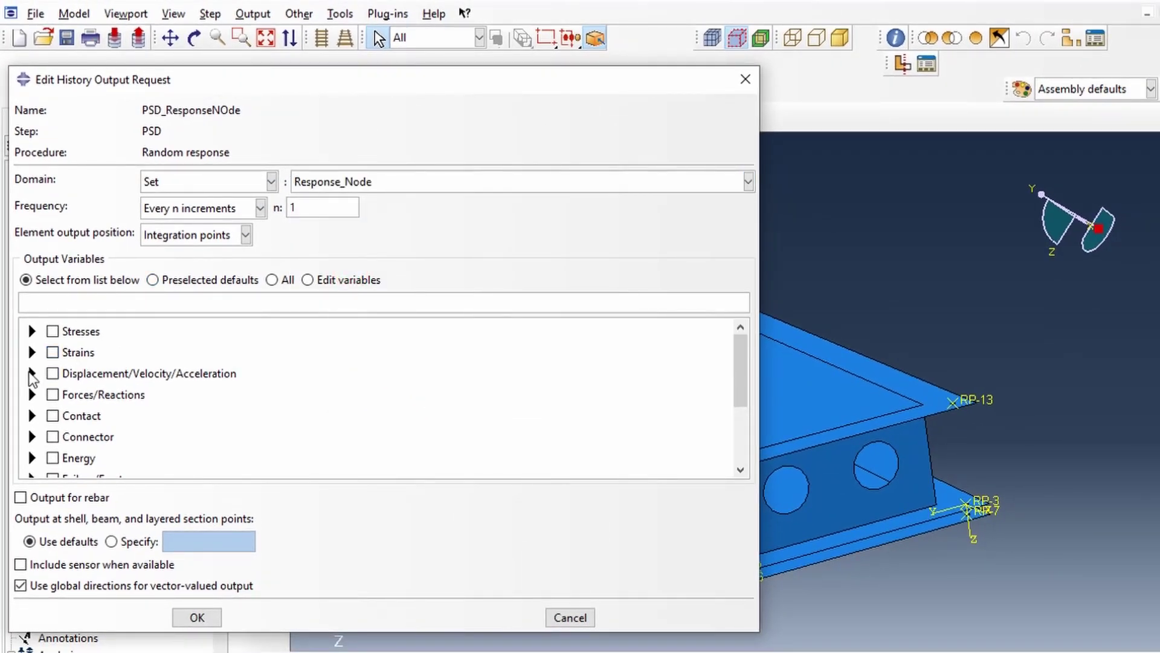
Select the total acceleration outputs TA1, TA2 and TA3, save the history request and close the History Output Requests Manager
{"action": "scroll", "coordinate": [30, 374], "scroll_direction": "down", "scroll_amount": 1}
{"action": "scroll", "coordinate": [60, 390], "scroll_direction": "up", "scroll_amount": 1}
{"action": "left_click", "coordinate": [32, 373]}
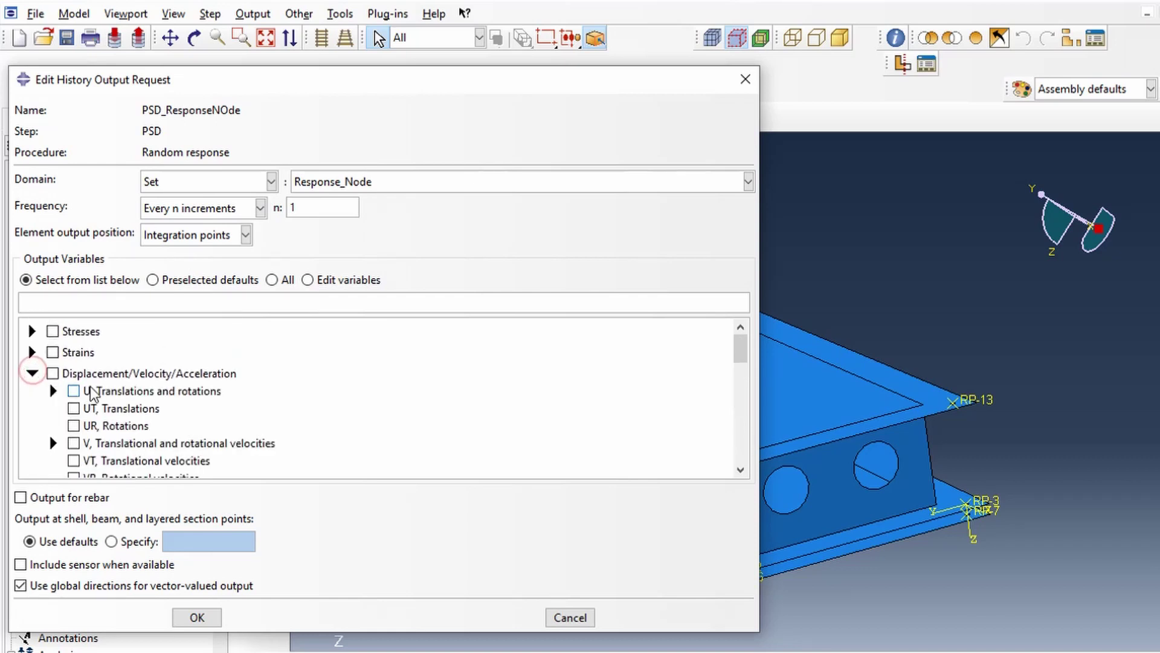
{"action": "scroll", "coordinate": [92, 394], "scroll_direction": "down", "scroll_amount": 1}
{"action": "scroll", "coordinate": [92, 394], "scroll_direction": "down", "scroll_amount": 1}
{"action": "scroll", "coordinate": [96, 423], "scroll_direction": "down", "scroll_amount": 1}
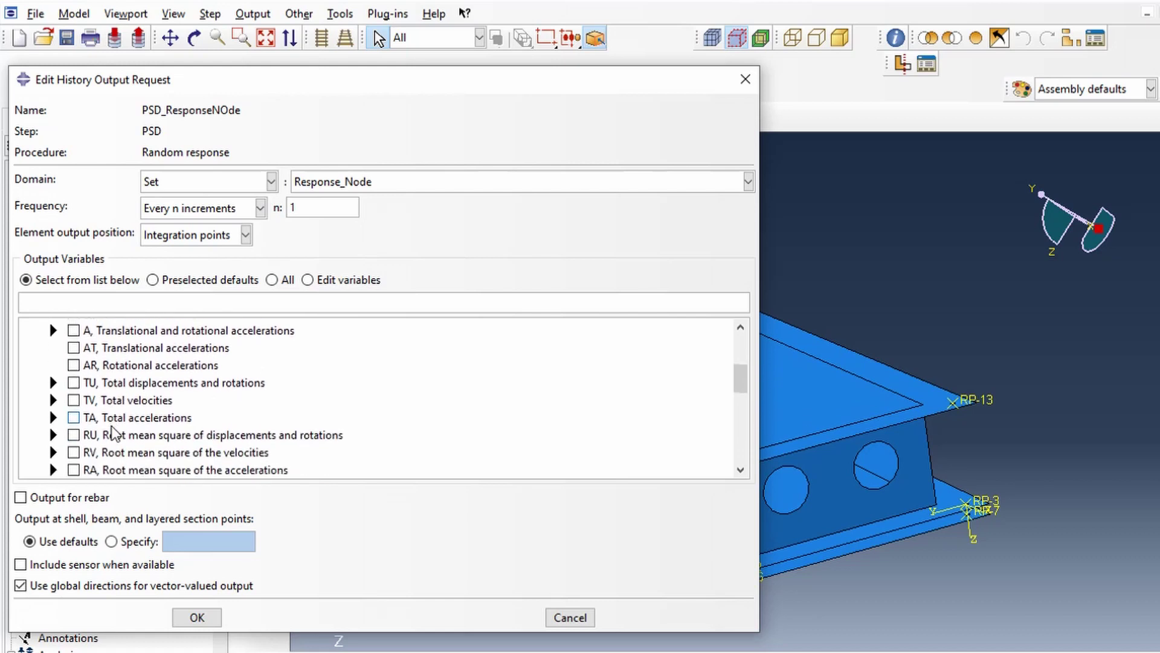
{"action": "left_click", "coordinate": [53, 417]}
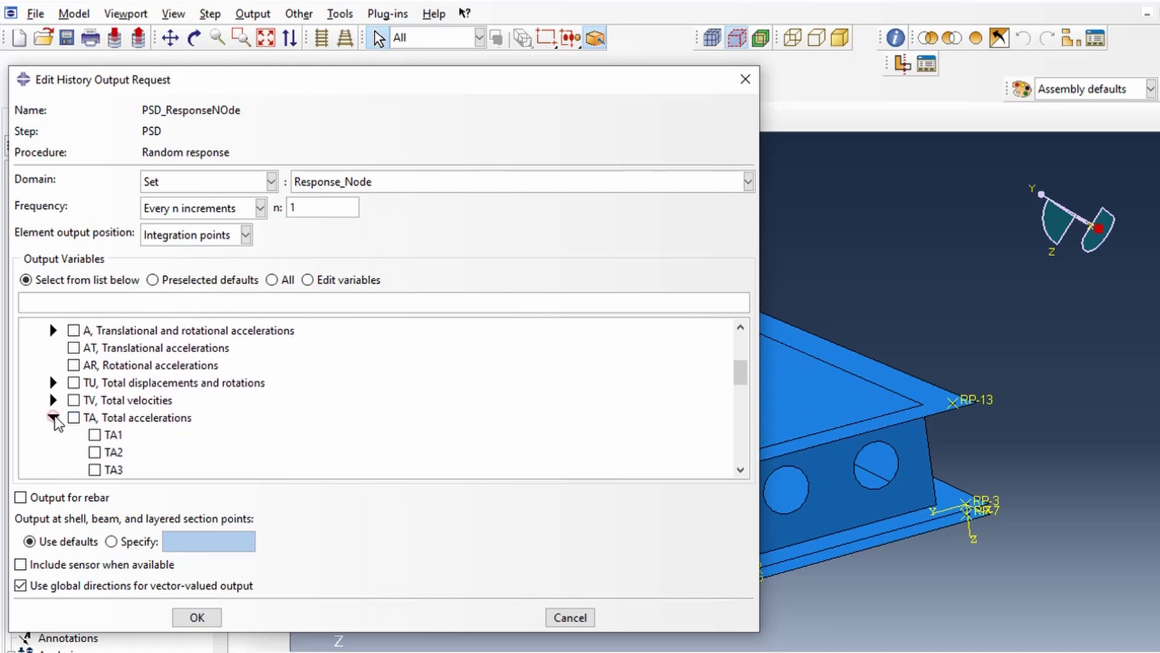
{"action": "scroll", "coordinate": [101, 417], "scroll_direction": "down", "scroll_amount": 1}
{"action": "left_click", "coordinate": [95, 382]}
{"action": "left_click", "coordinate": [95, 398]}
{"action": "left_click", "coordinate": [95, 415]}
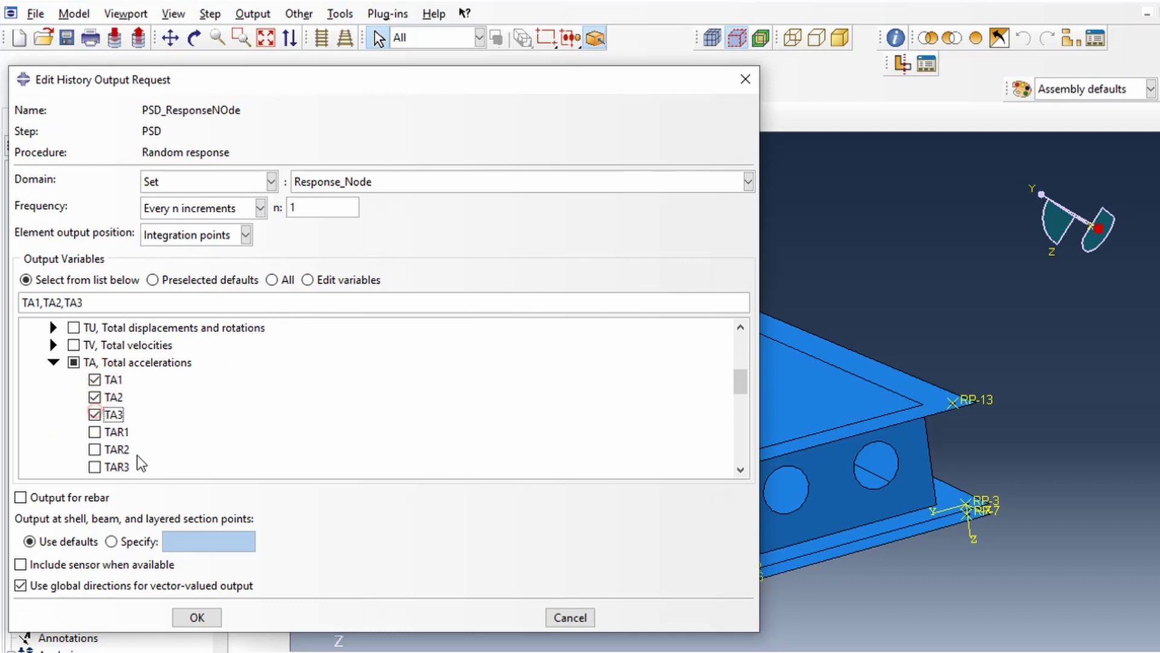
{"action": "left_click", "coordinate": [204, 623]}
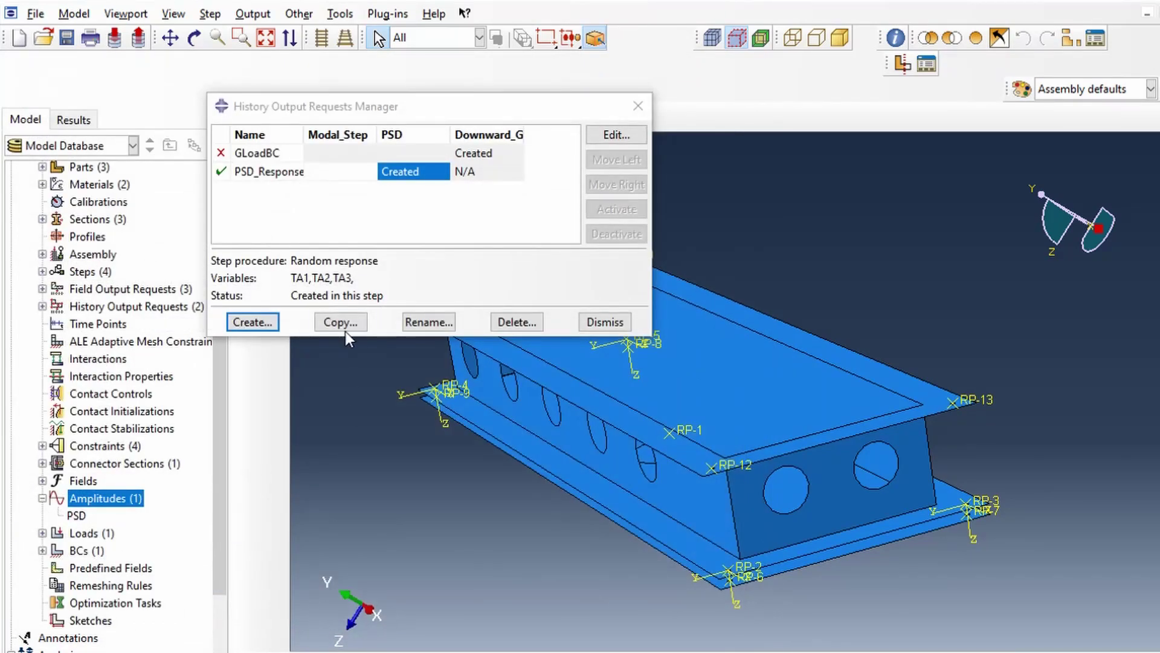
{"action": "left_click", "coordinate": [605, 323]}
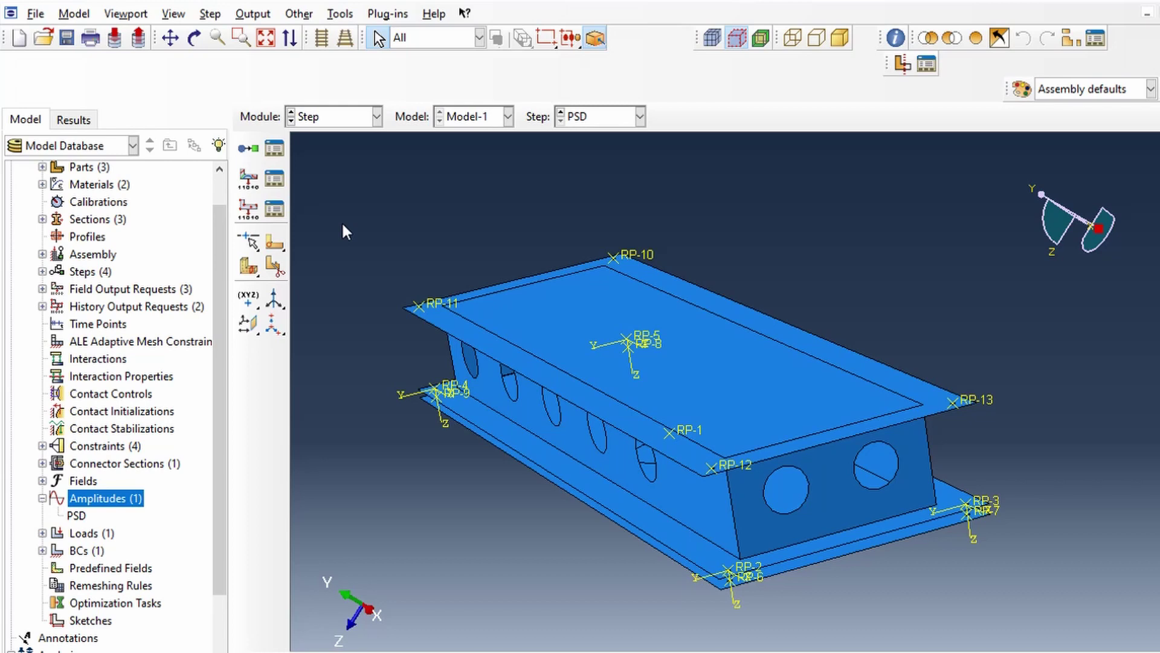
In the Load module, create an Acceleration base motion boundary condition named PSD_BC in the PSD step
{"action": "left_click", "coordinate": [368, 117]}
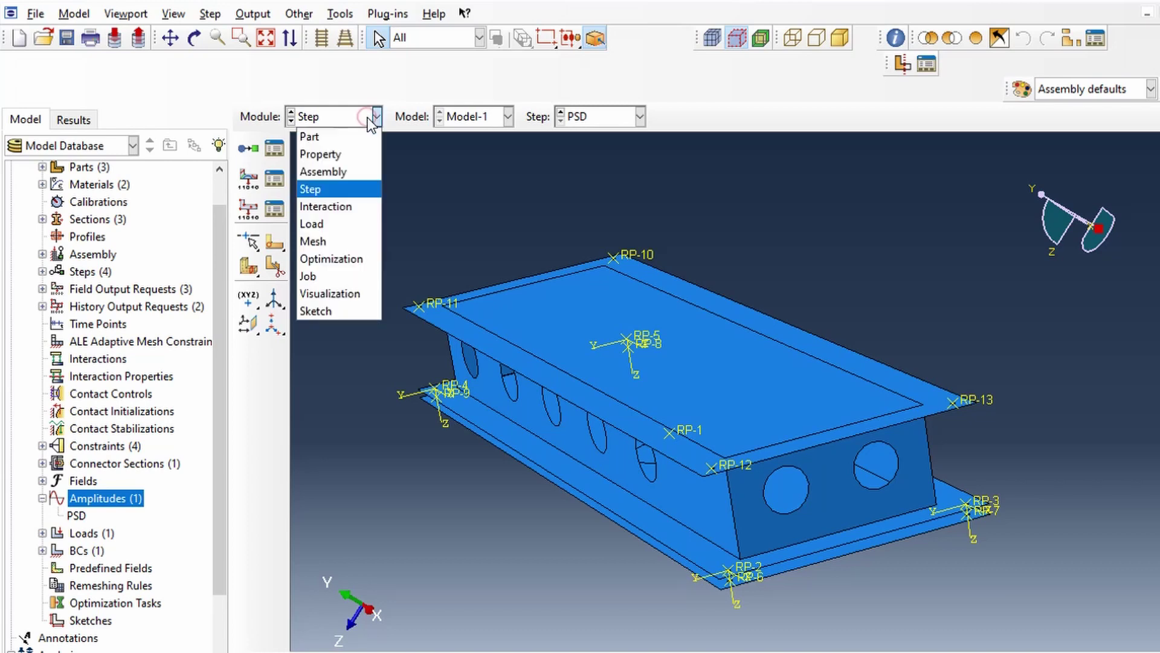
{"action": "left_click", "coordinate": [345, 189]}
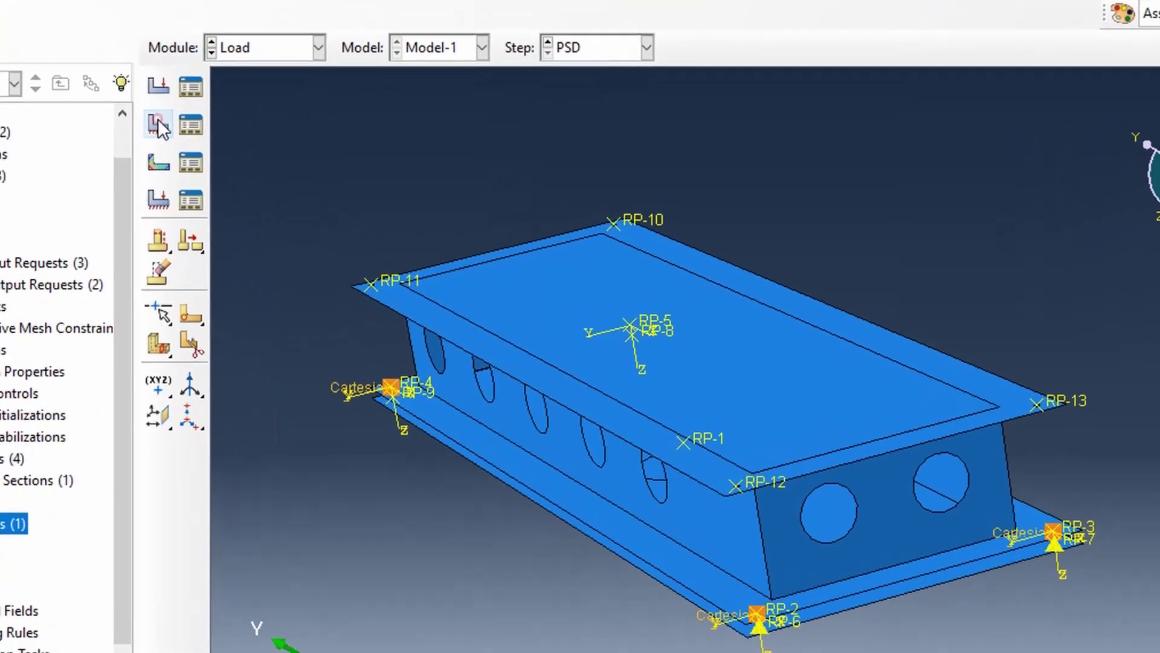
{"action": "left_click", "coordinate": [249, 180]}
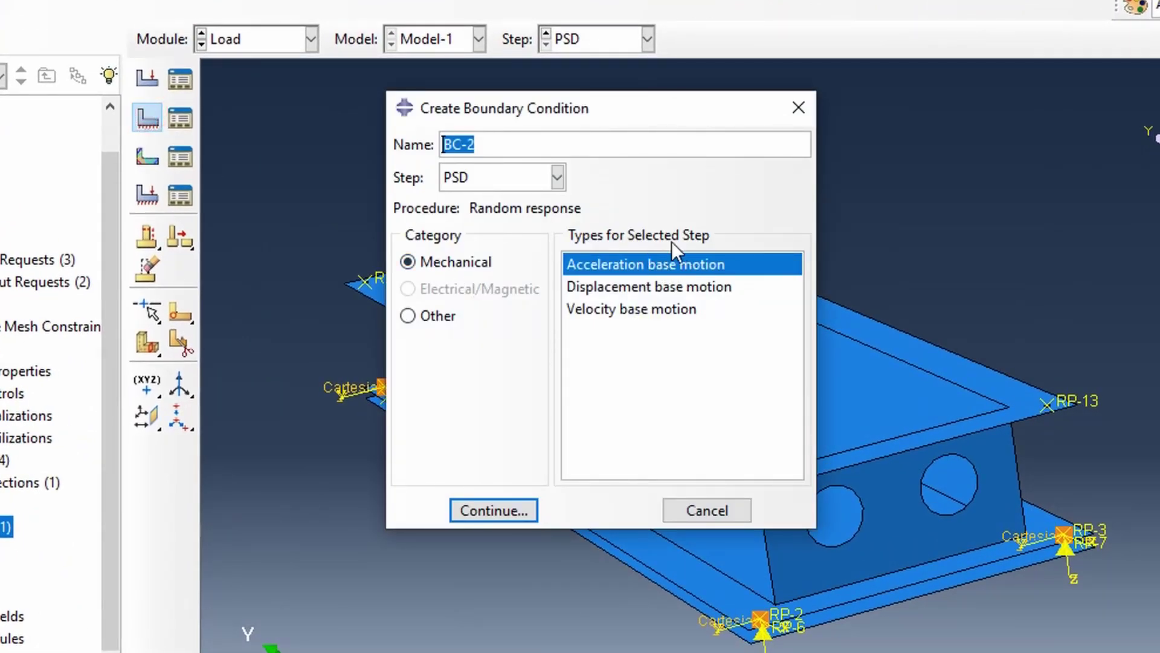
{"action": "left_click", "coordinate": [539, 145]}
{"action": "double_click", "coordinate": [536, 145]}
{"action": "type", "text": "PSD_"}
{"action": "key", "text": "BackSpace"}
{"action": "type", "text": "_BC"}
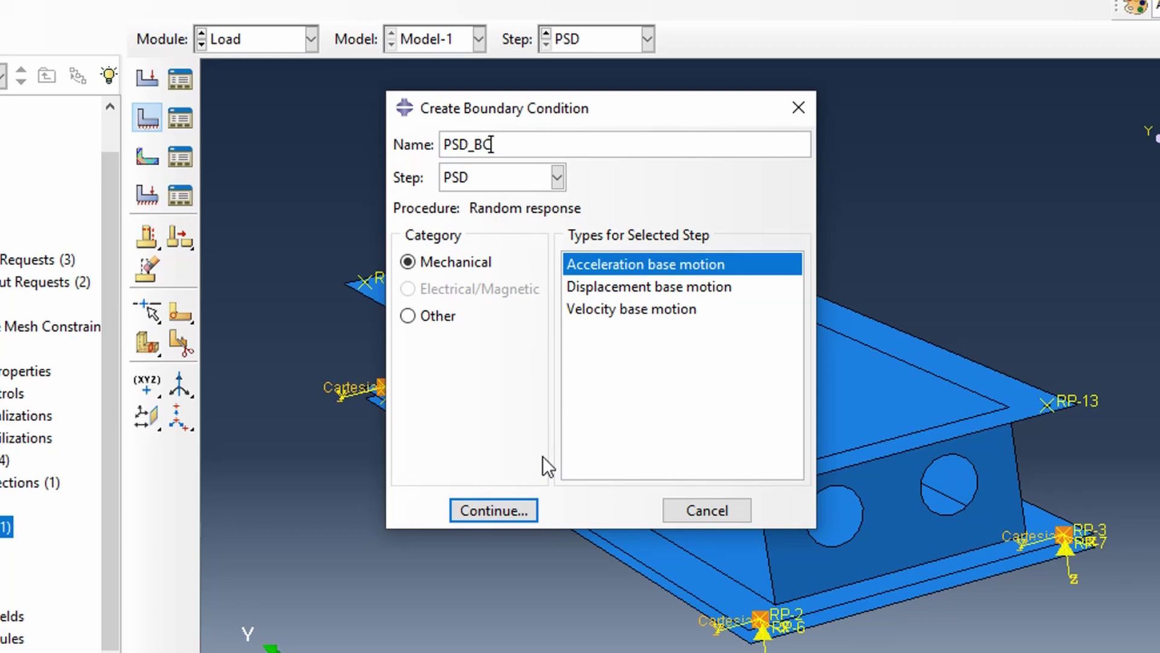
{"action": "left_click", "coordinate": [497, 510]}
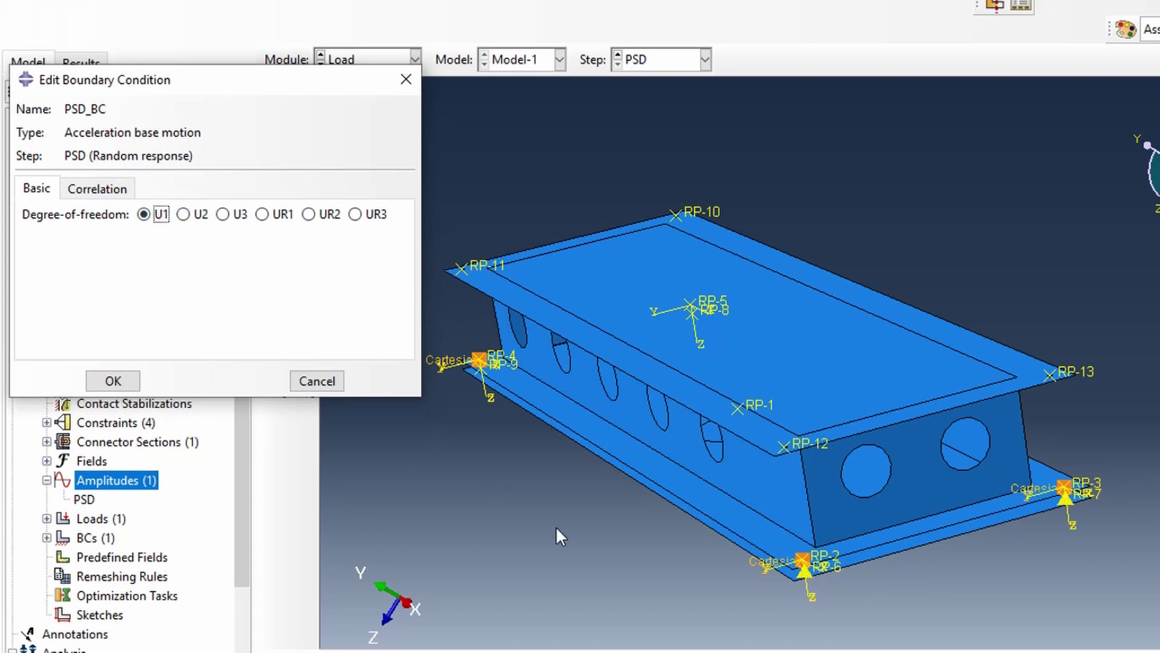
Enable correlation for PSD_BC and choose the Correlated approach with the PSD amplitude
{"action": "scroll", "coordinate": [417, 622], "scroll_direction": "up", "scroll_amount": 2}
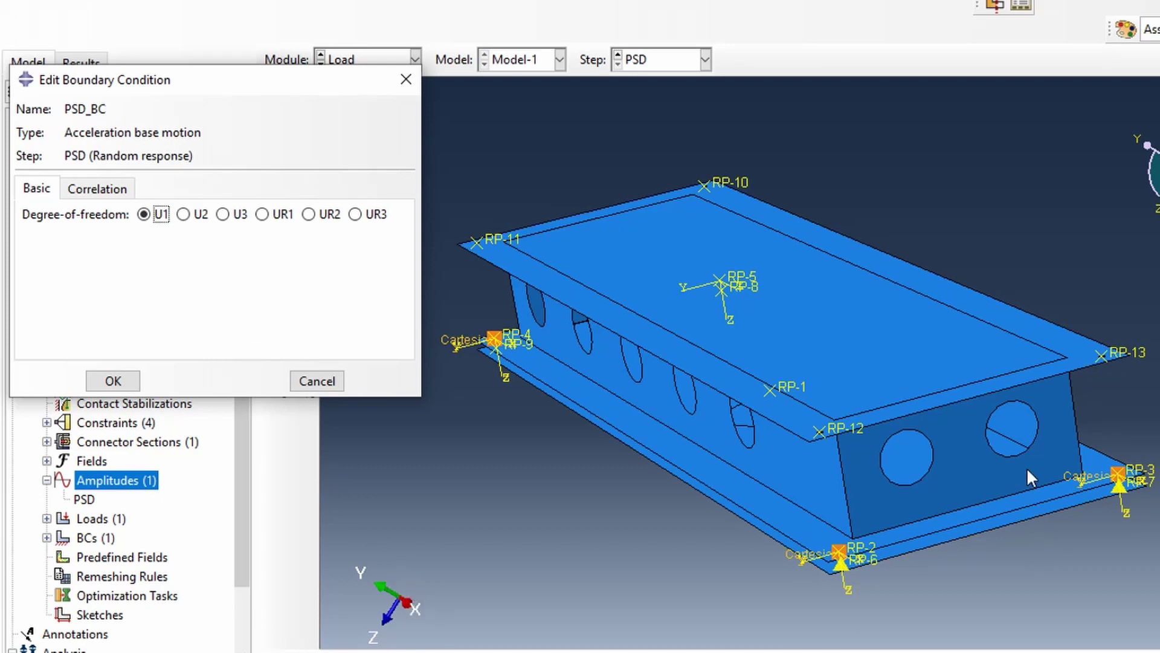
{"action": "left_click", "coordinate": [89, 189]}
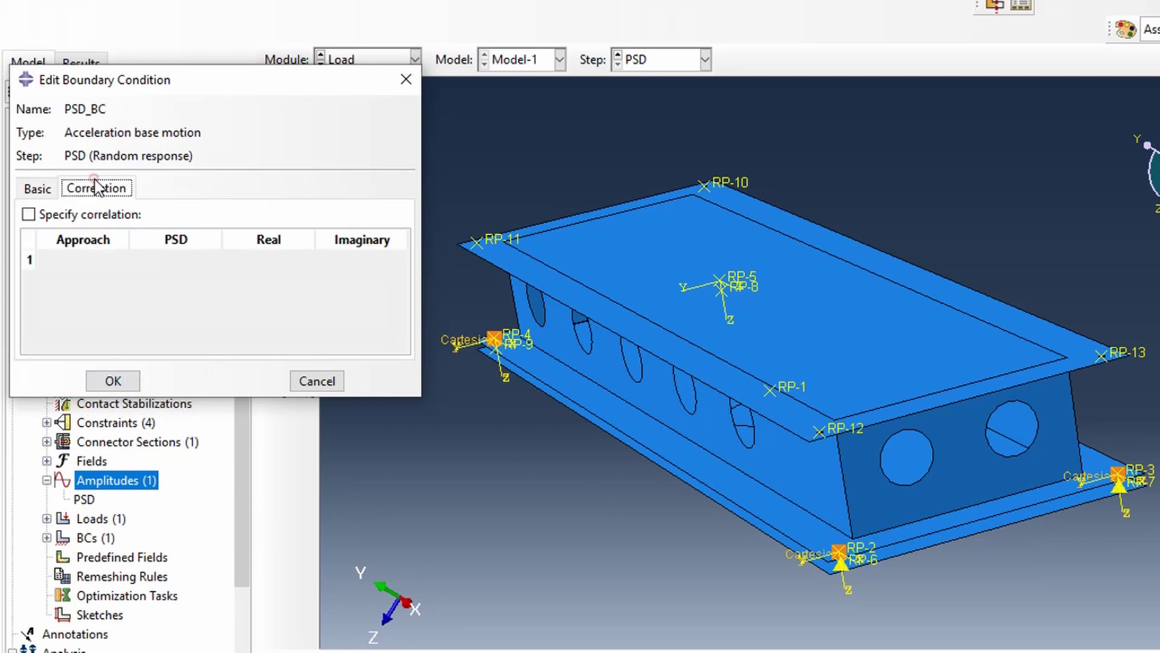
{"action": "left_click", "coordinate": [87, 265]}
{"action": "left_click", "coordinate": [37, 216]}
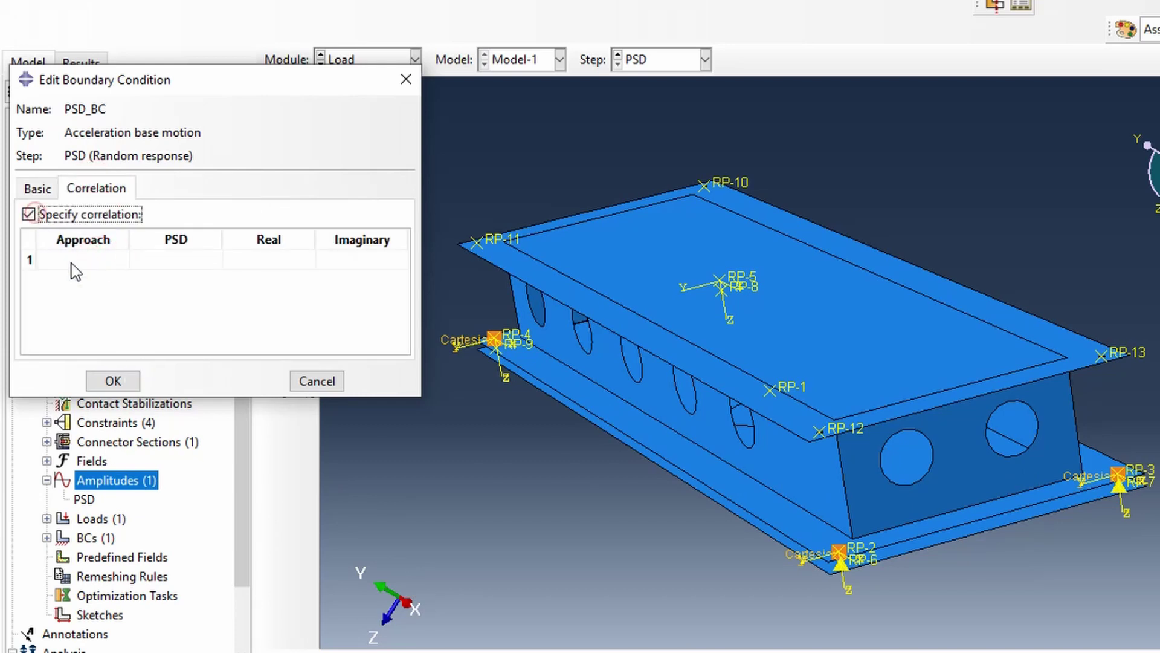
{"action": "left_click", "coordinate": [79, 261]}
{"action": "left_click", "coordinate": [123, 260]}
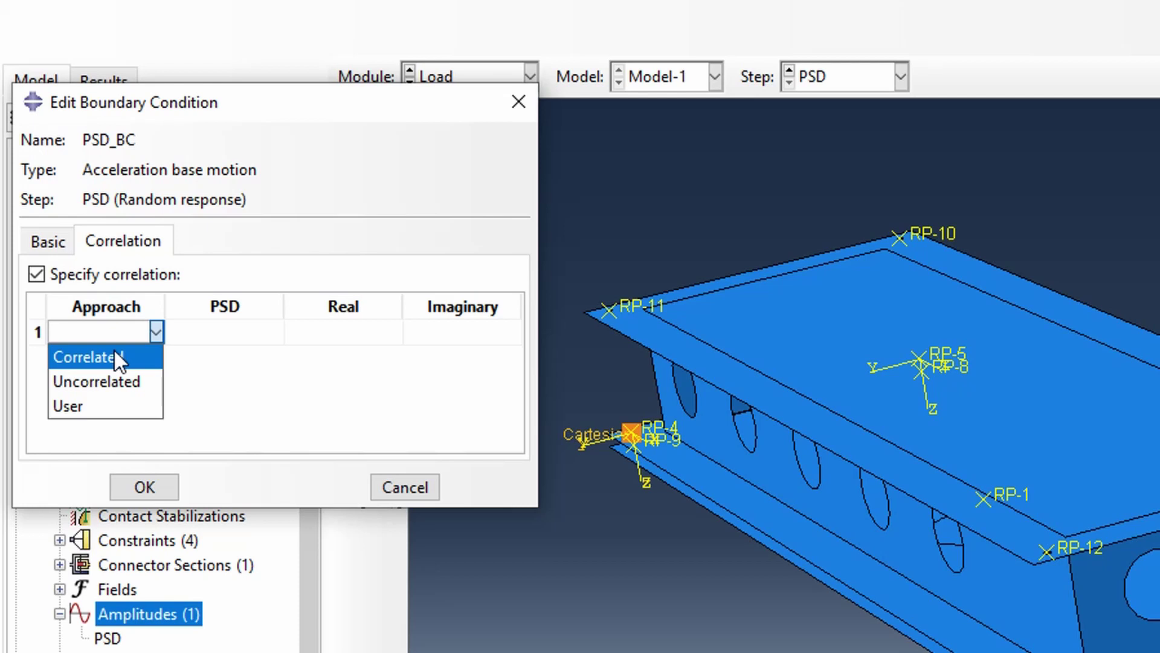
{"action": "left_click", "coordinate": [114, 356]}
{"action": "left_click", "coordinate": [278, 339]}
{"action": "left_click", "coordinate": [275, 333]}
{"action": "left_click", "coordinate": [248, 355]}
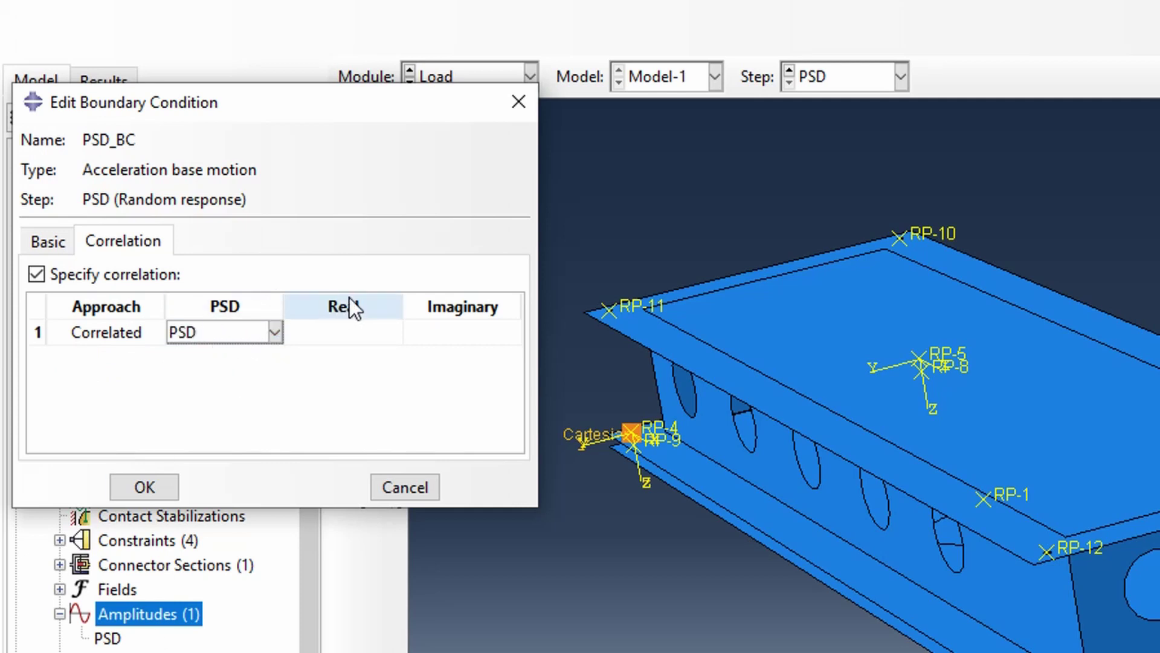
Set the correlation's real part to 1 and imaginary part to 0, and save the boundary condition
{"action": "left_click", "coordinate": [347, 332]}
{"action": "type", "text": "1"}
{"action": "left_click", "coordinate": [459, 332]}
{"action": "type", "text": "0"}
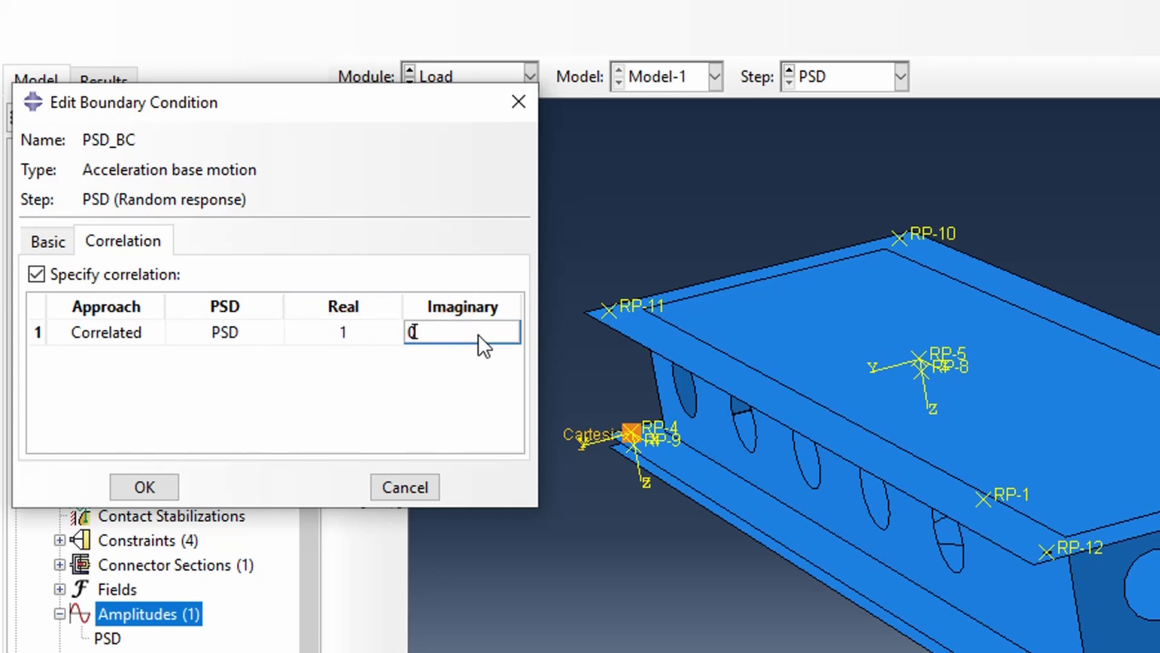
{"action": "left_click", "coordinate": [144, 488]}
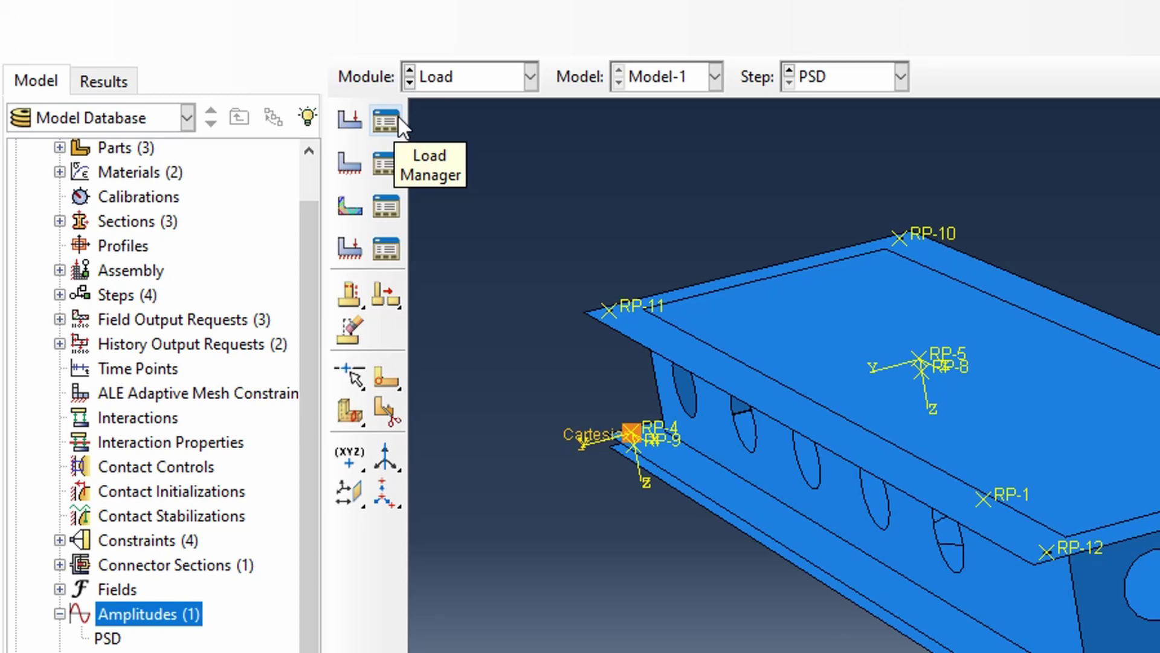
In the Job module, submit the PSD job and allow its existing job files to be overwritten
{"action": "left_click", "coordinate": [531, 68]}
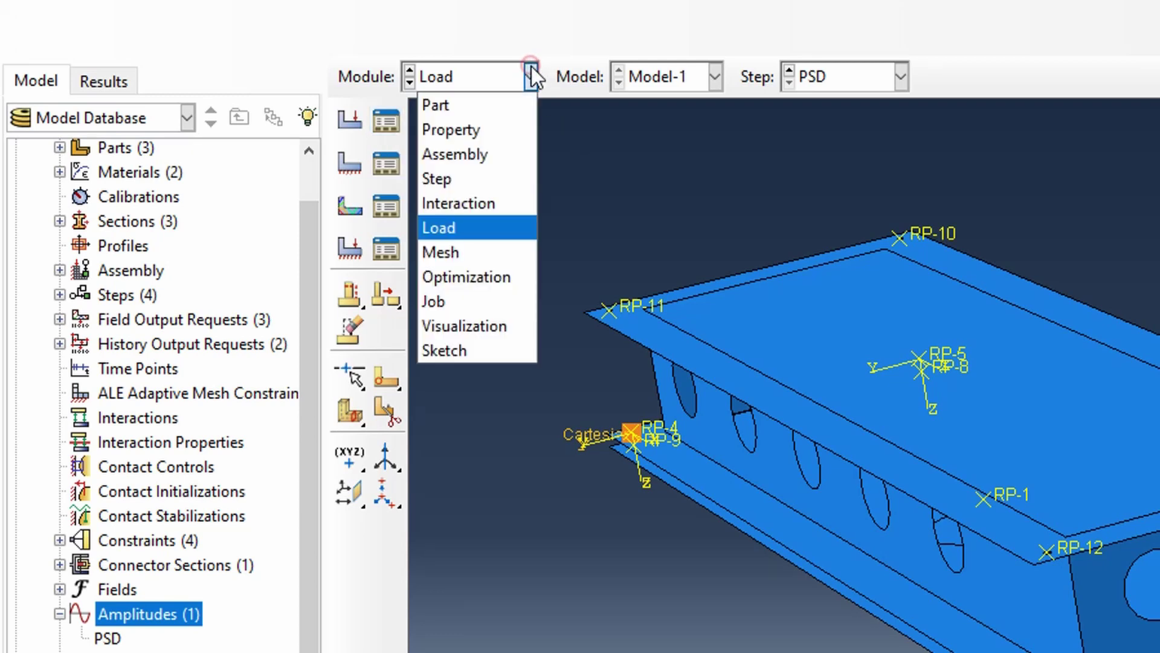
{"action": "left_click", "coordinate": [461, 303]}
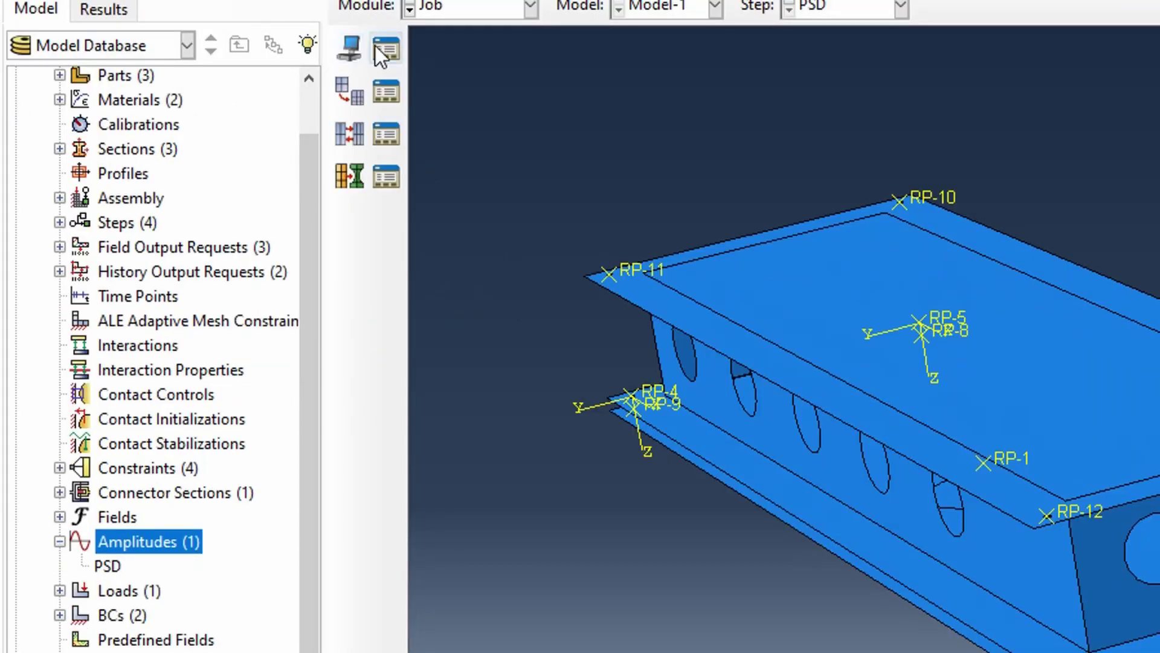
{"action": "left_click", "coordinate": [385, 48]}
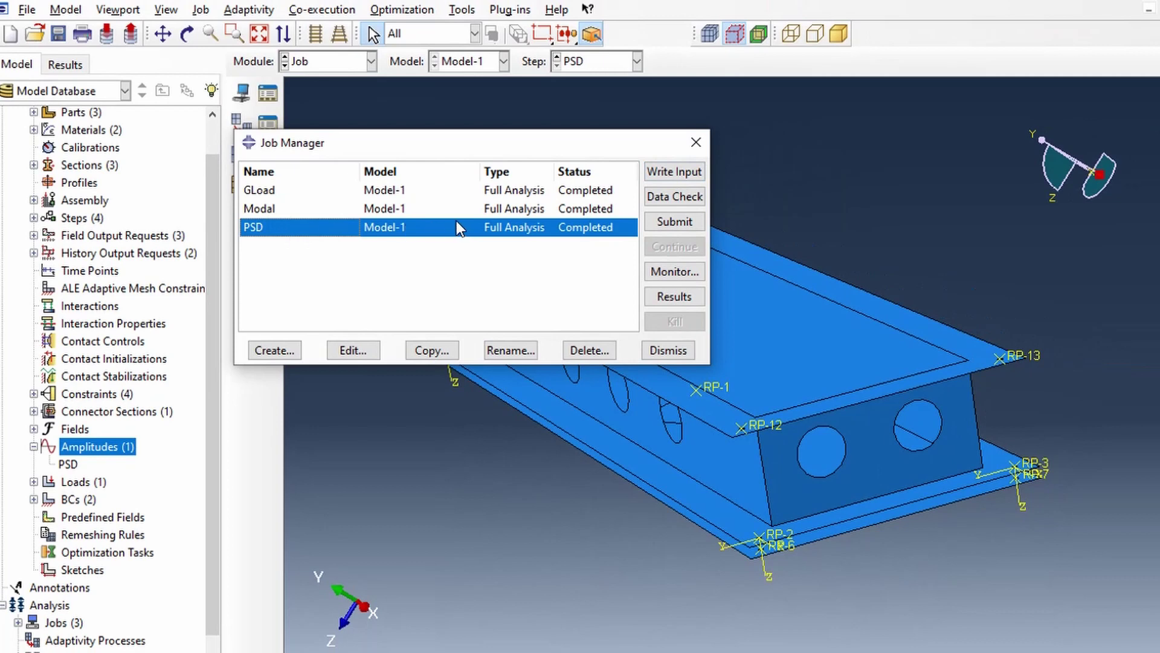
{"action": "left_click", "coordinate": [671, 221]}
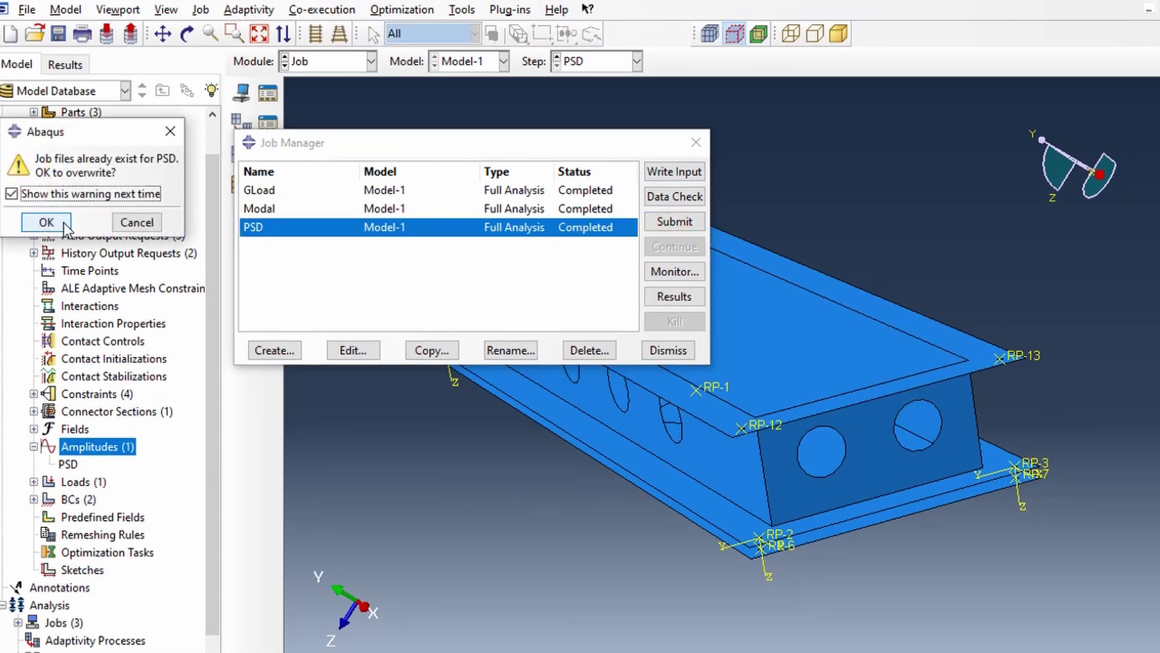
{"action": "left_click", "coordinate": [46, 221]}
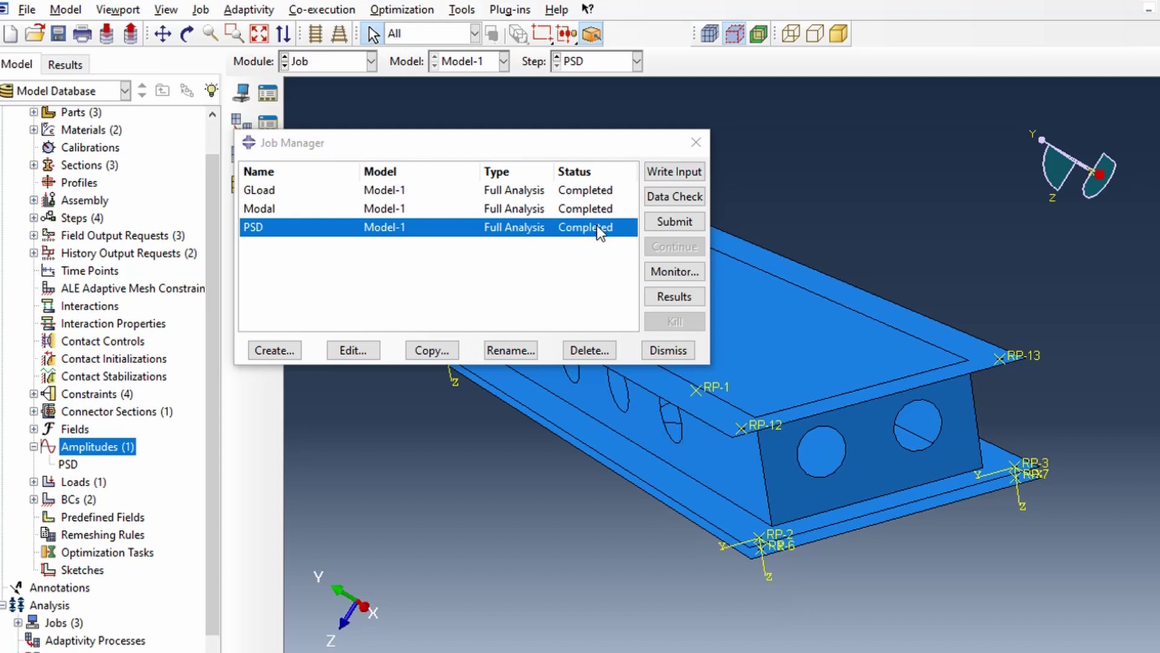
Open the PSD job's results, plot RMISES contours on the deformed shape and inspect the stress across the whole structure
{"action": "left_click", "coordinate": [671, 302]}
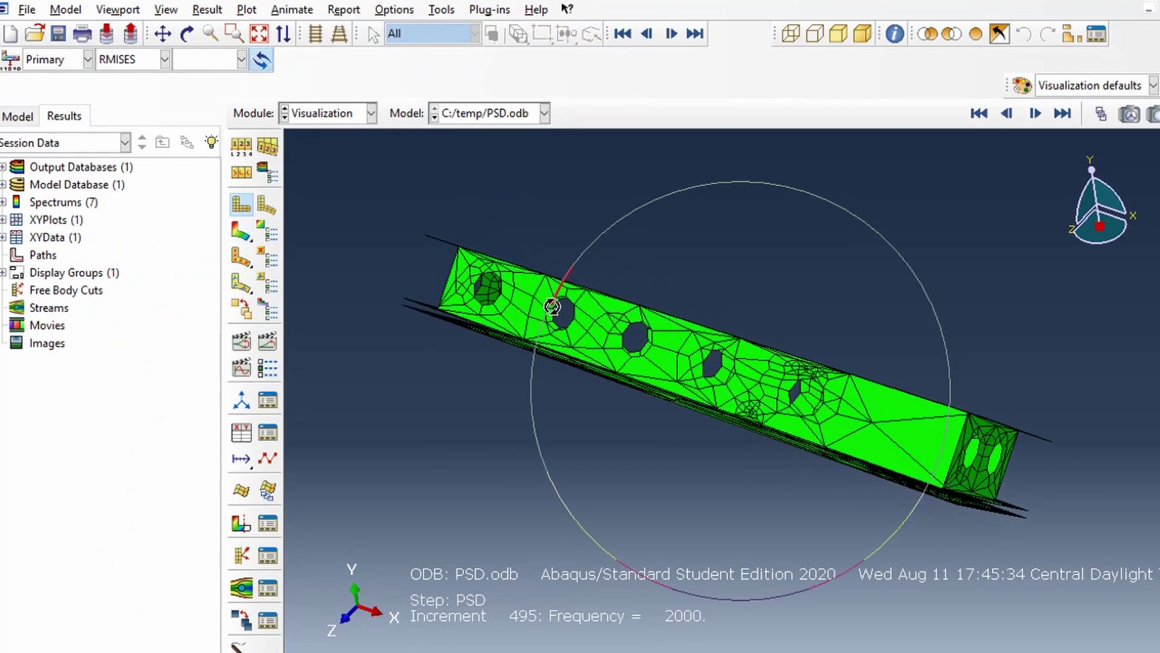
{"action": "left_click", "coordinate": [240, 234]}
{"action": "left_click_drag", "start_coordinate": [775, 325], "coordinate": [622, 372], "text": "ctrl+alt"}
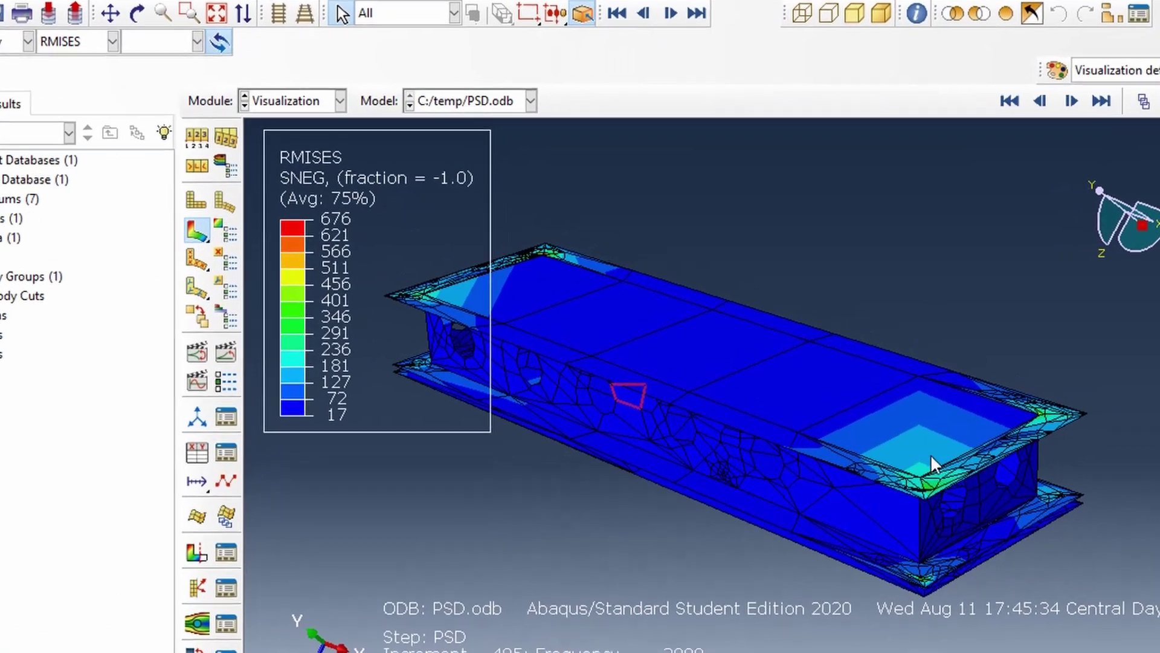
{"action": "left_click_drag", "start_coordinate": [908, 438], "coordinate": [911, 396], "text": "ctrl+alt"}
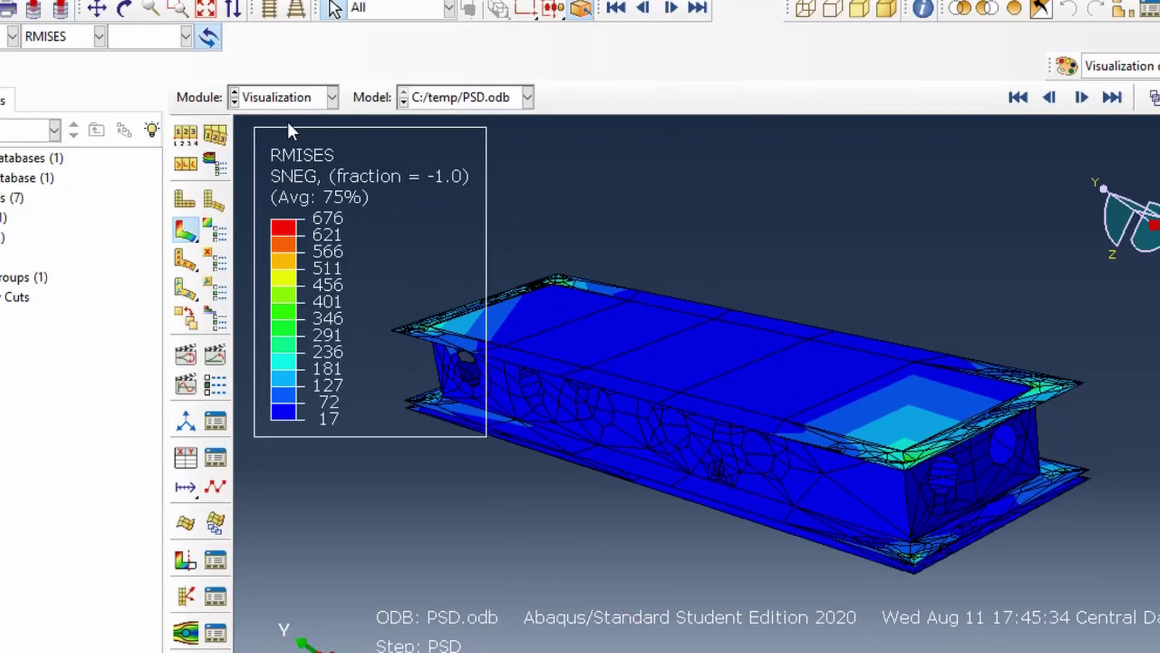
Switch the contour plot to the RS11 stress component and check which other RS components are available
{"action": "left_click_drag", "start_coordinate": [919, 396], "coordinate": [863, 427], "text": "ctrl+alt"}
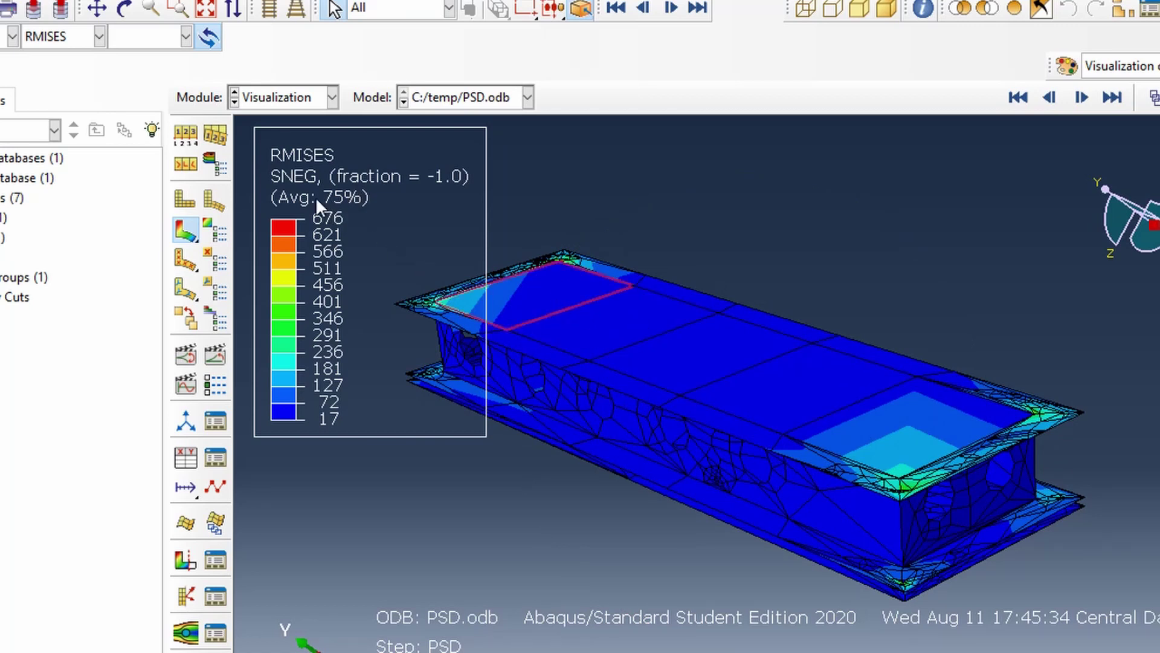
{"action": "left_click", "coordinate": [91, 37]}
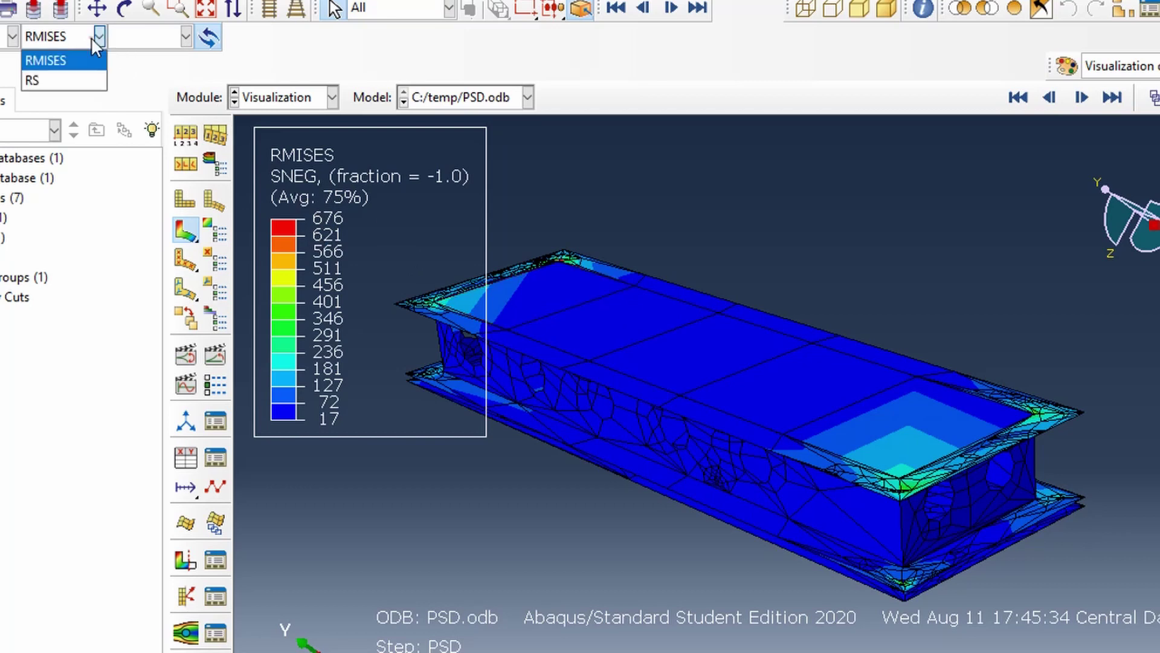
{"action": "left_click", "coordinate": [52, 75]}
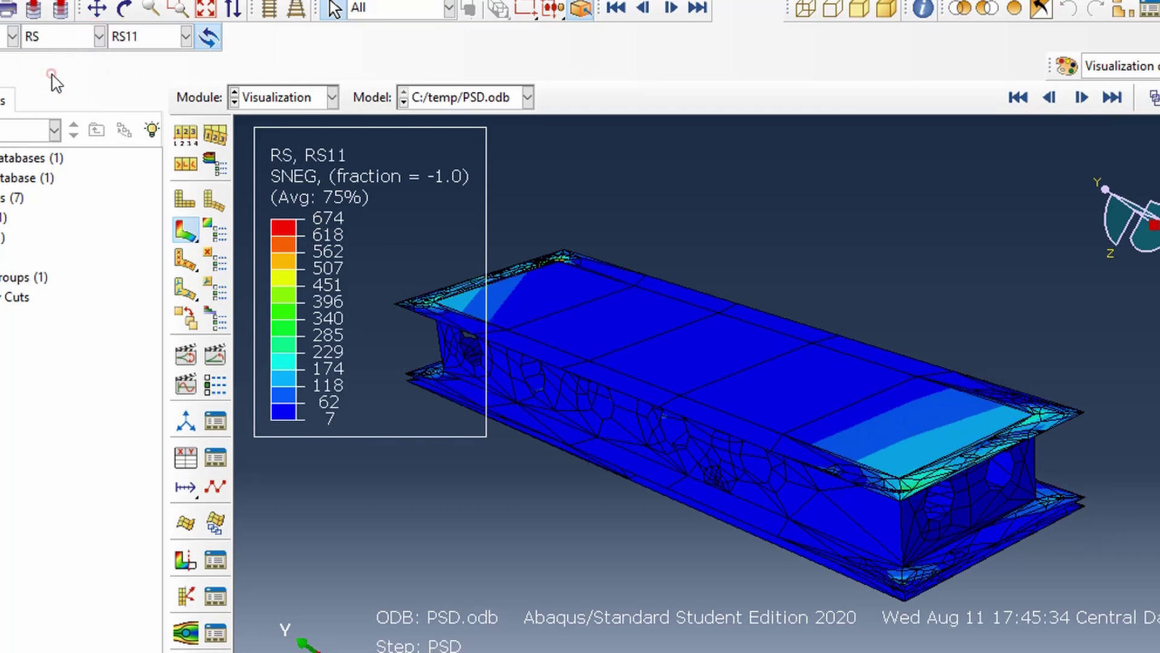
{"action": "left_click", "coordinate": [162, 38]}
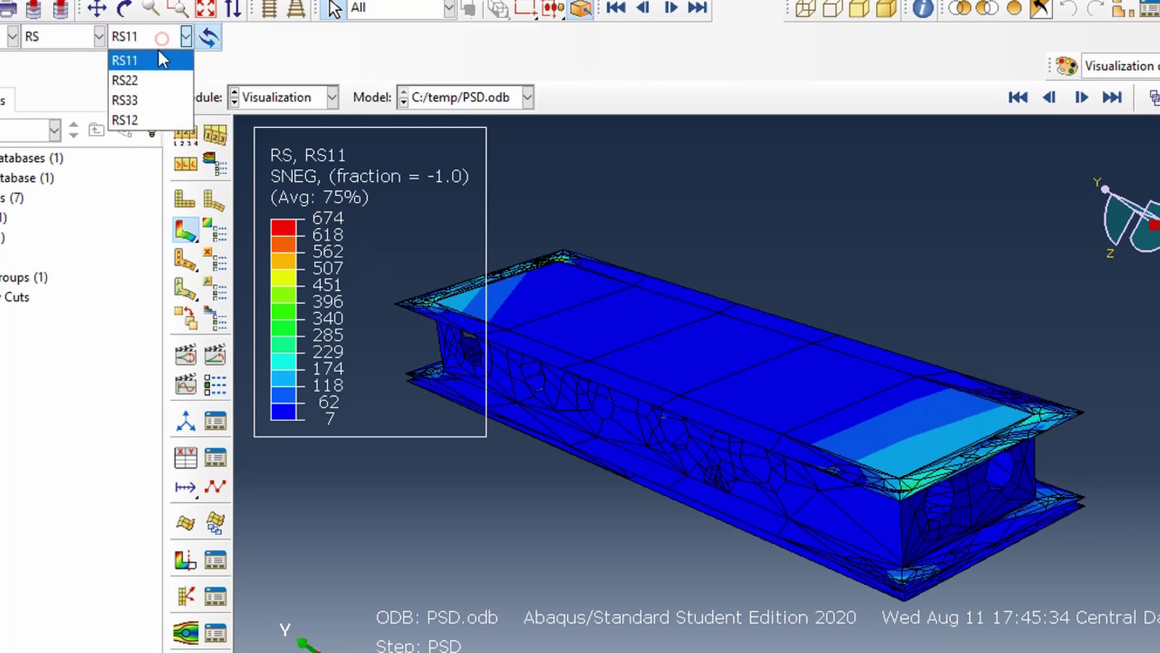
Set the contour variable back to RMISES and examine the stress distribution over the structure
{"action": "left_click", "coordinate": [71, 38]}
{"action": "left_click", "coordinate": [71, 38]}
{"action": "left_click", "coordinate": [68, 58]}
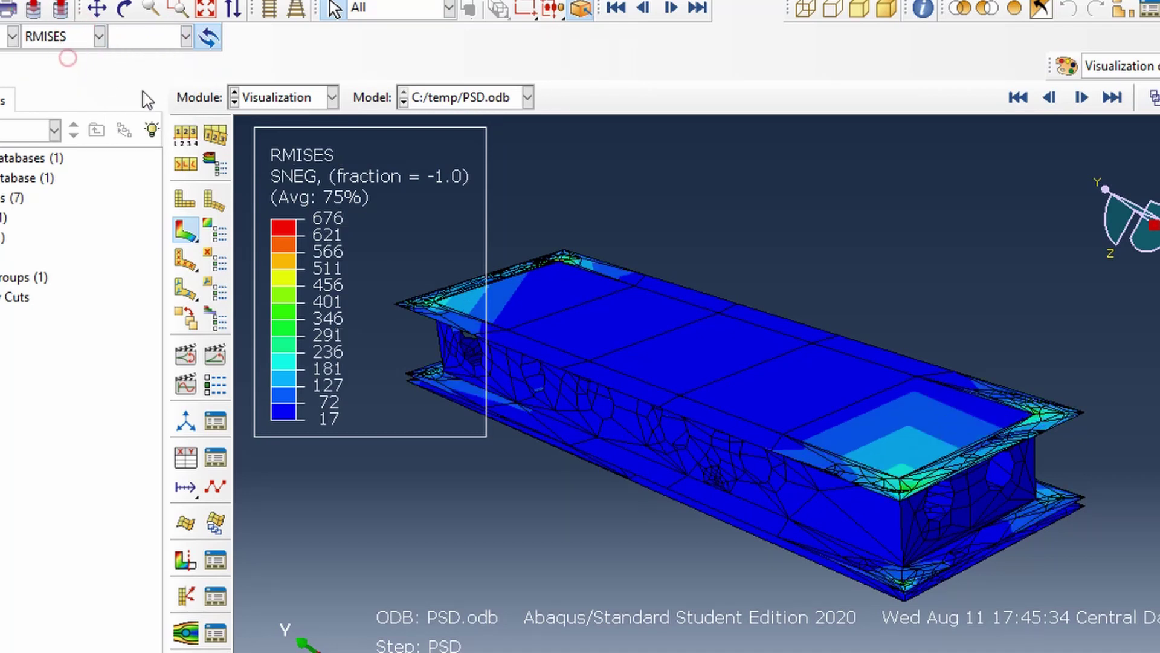
{"action": "left_click", "coordinate": [568, 355]}
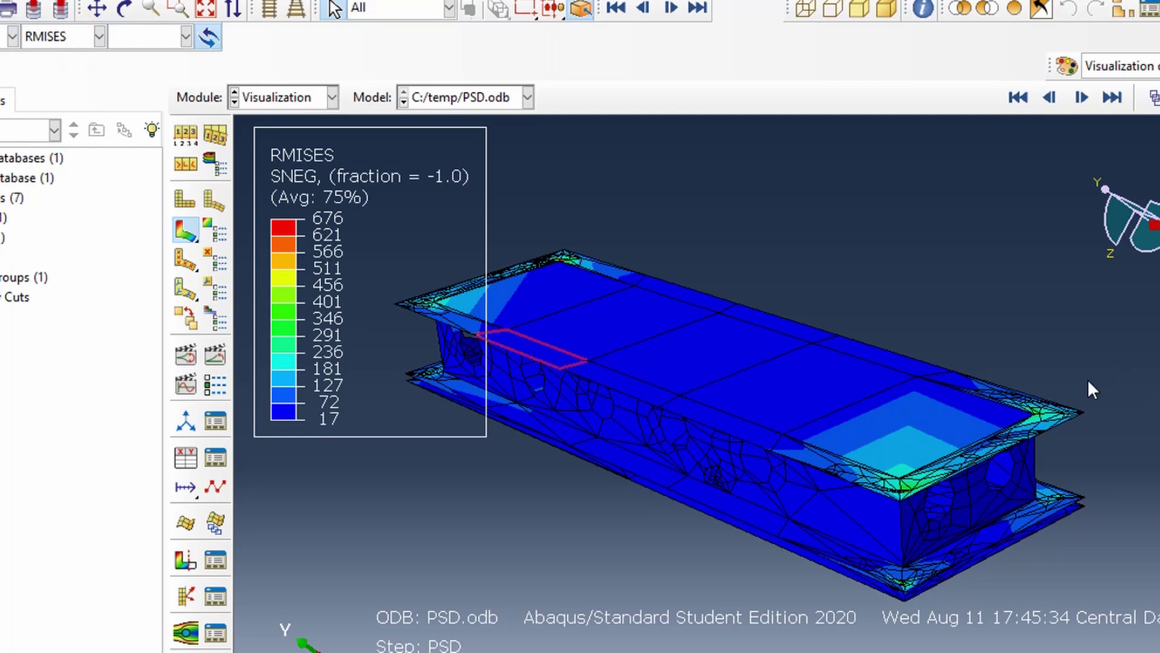
{"action": "left_click_drag", "start_coordinate": [993, 466], "coordinate": [760, 387], "text": "ctrl+alt"}
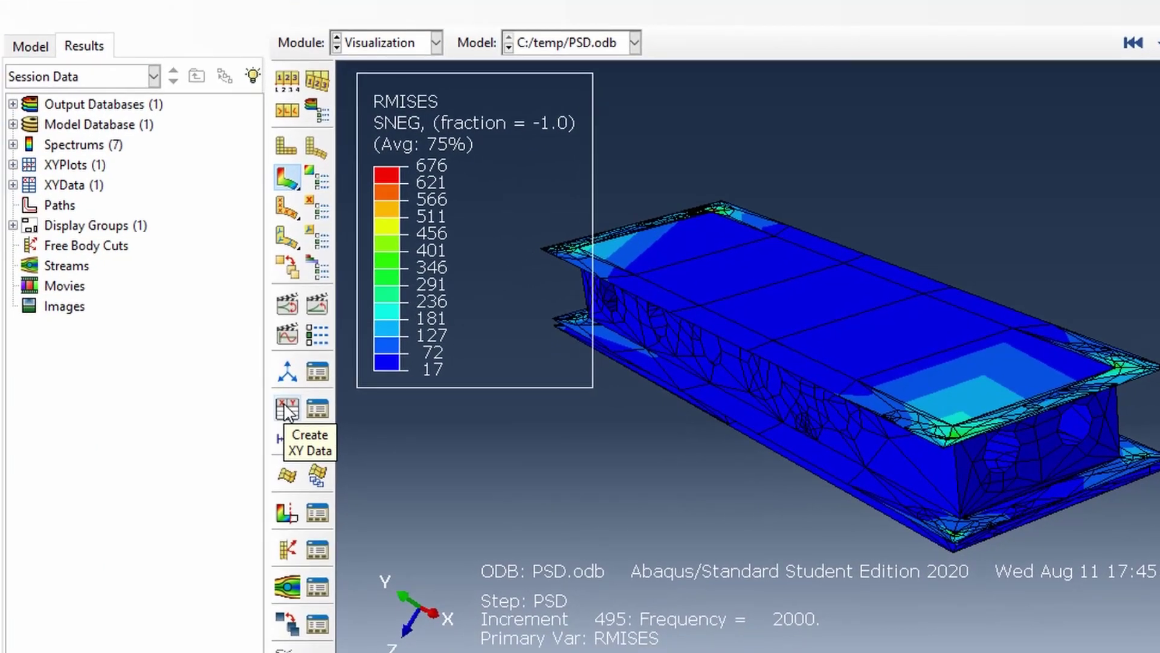
Create an XY plot from ODB history output of total translational acceleration TA1 at Node 23 in RESPONSE_NODE
{"action": "left_click", "coordinate": [288, 410]}
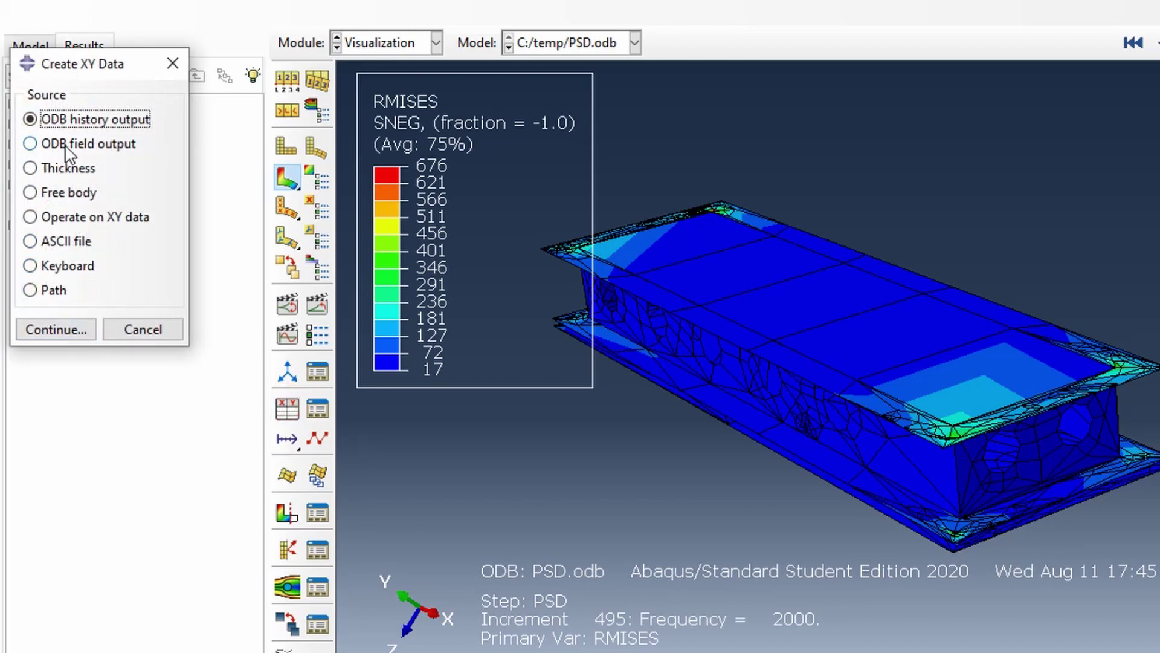
{"action": "left_click", "coordinate": [57, 330]}
{"action": "scroll", "coordinate": [510, 293], "scroll_direction": "down", "scroll_amount": 3}
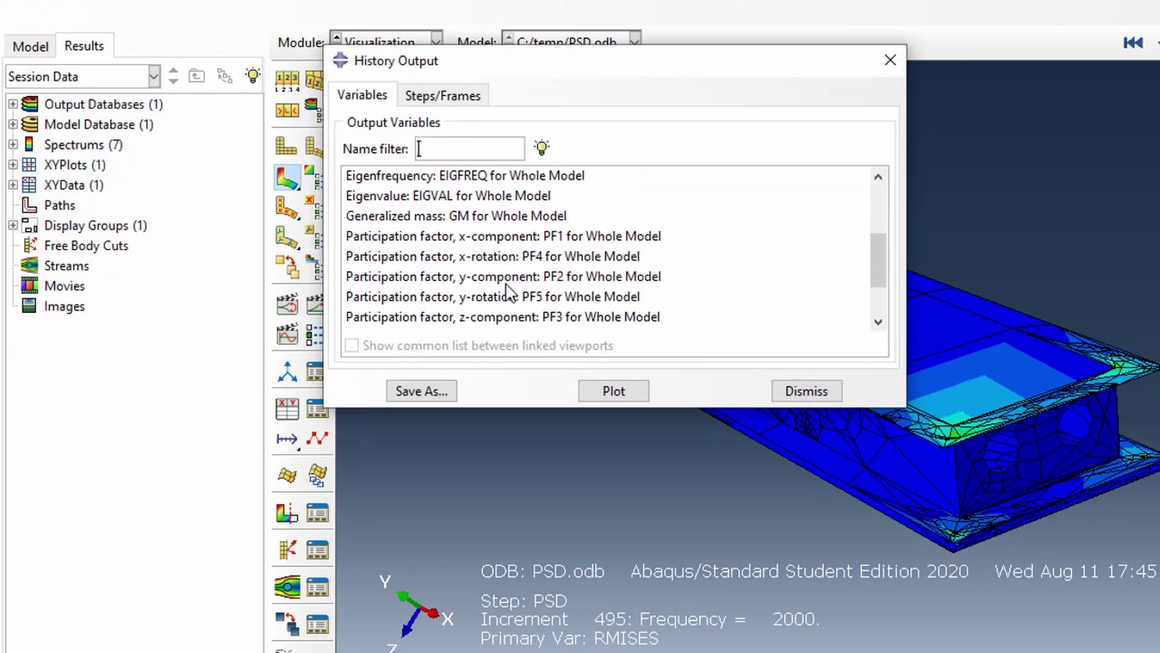
{"action": "scroll", "coordinate": [510, 293], "scroll_direction": "down", "scroll_amount": 5}
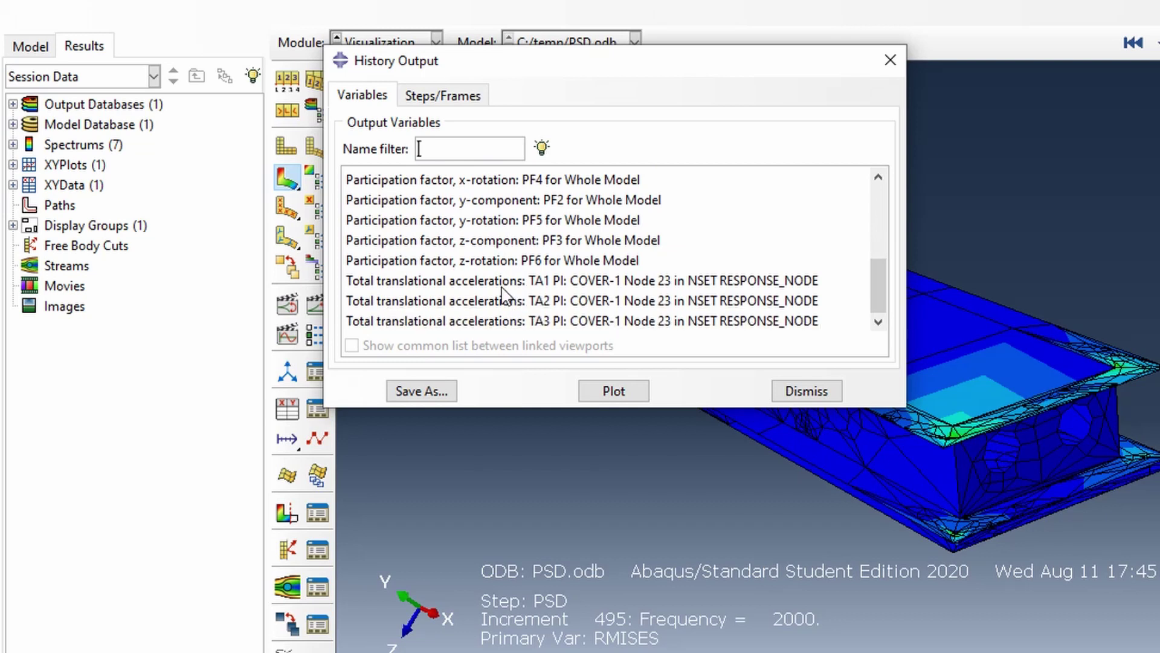
{"action": "left_click", "coordinate": [503, 284]}
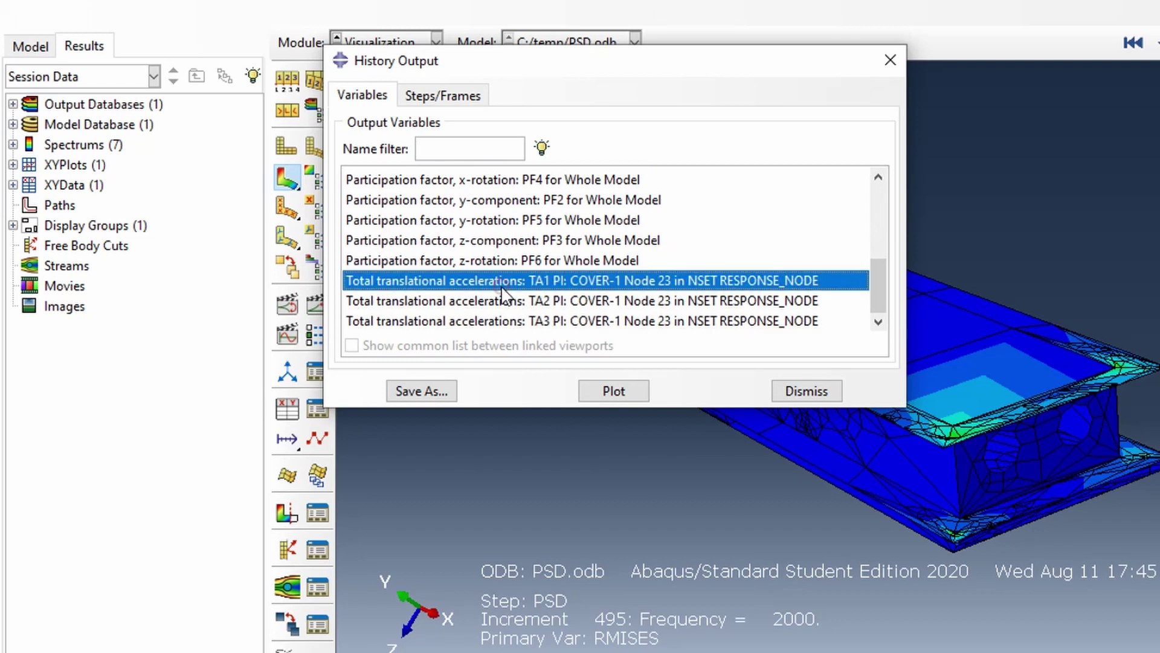
{"action": "left_click", "coordinate": [609, 392]}
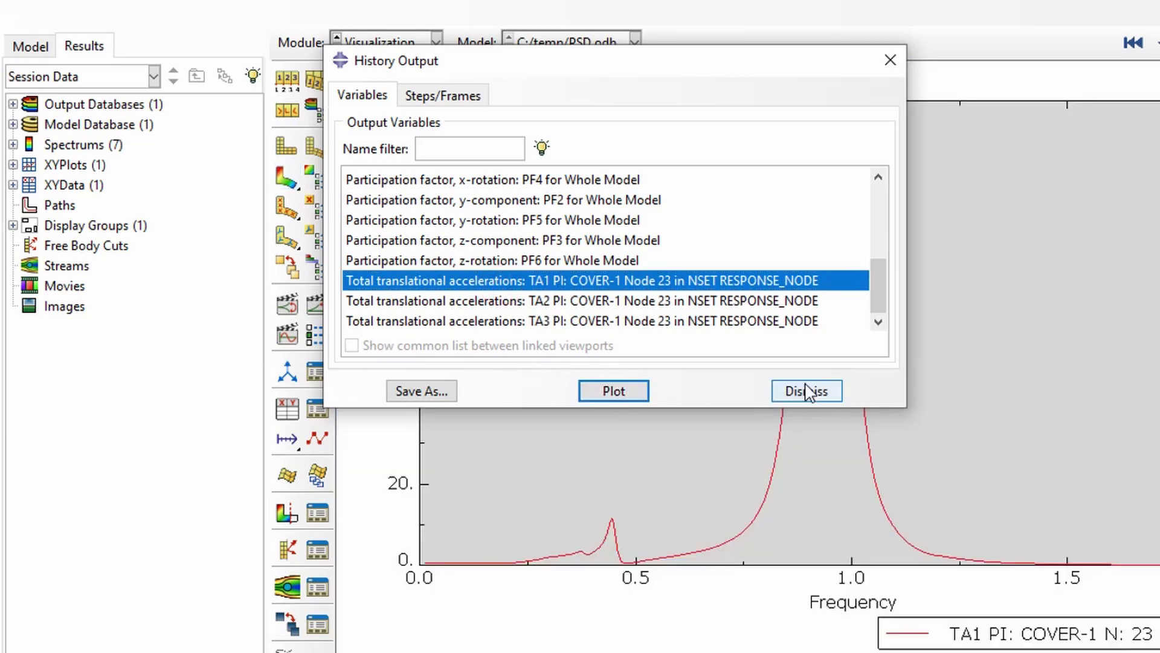
{"action": "left_click", "coordinate": [807, 391]}
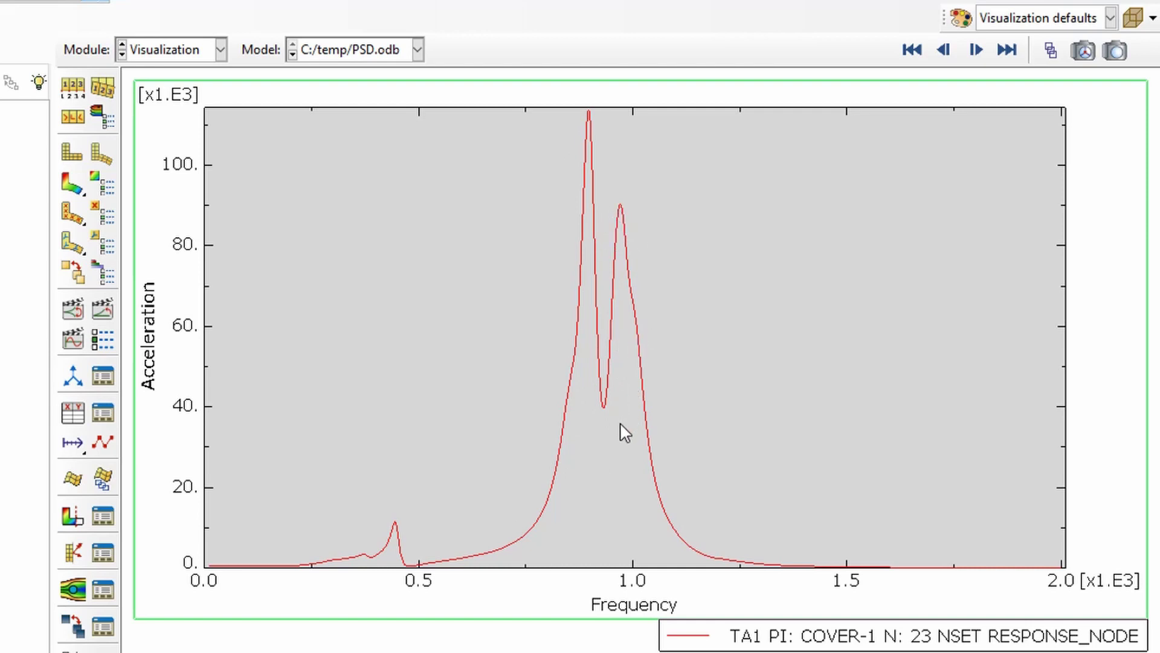
In the Step module, review the PSD random response step's frequency ranges, number of points and bias, and close its settings
{"action": "left_click", "coordinate": [220, 49]}
{"action": "left_click", "coordinate": [166, 133]}
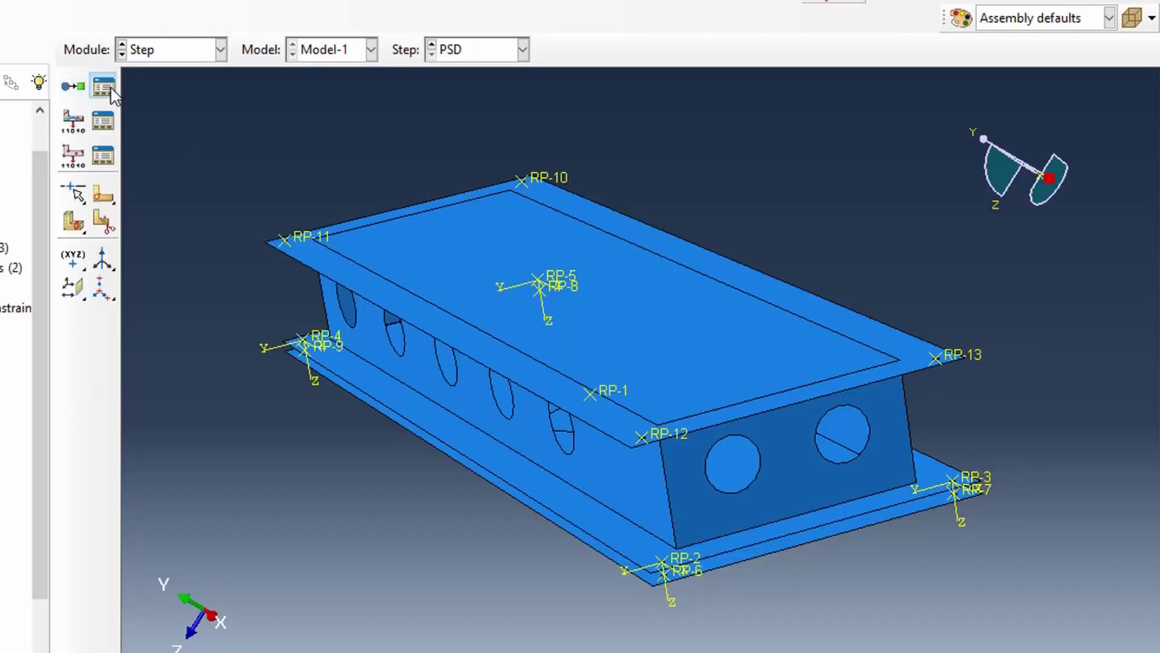
{"action": "left_click", "coordinate": [104, 87]}
{"action": "left_click", "coordinate": [76, 332]}
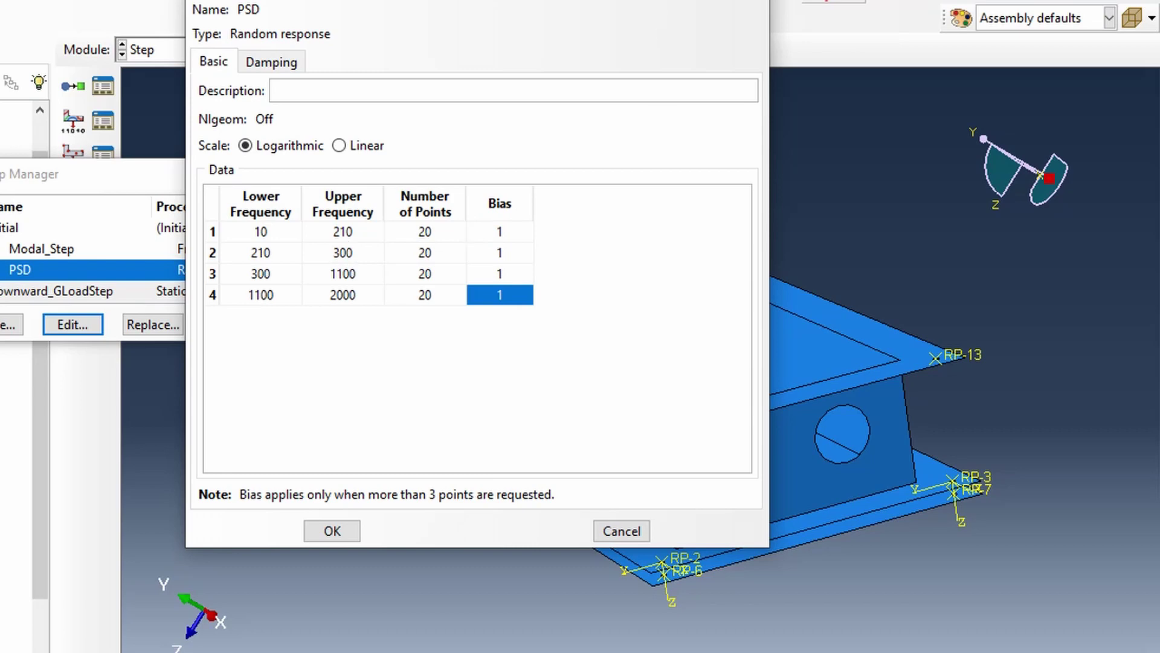
{"action": "key", "text": "Return"}
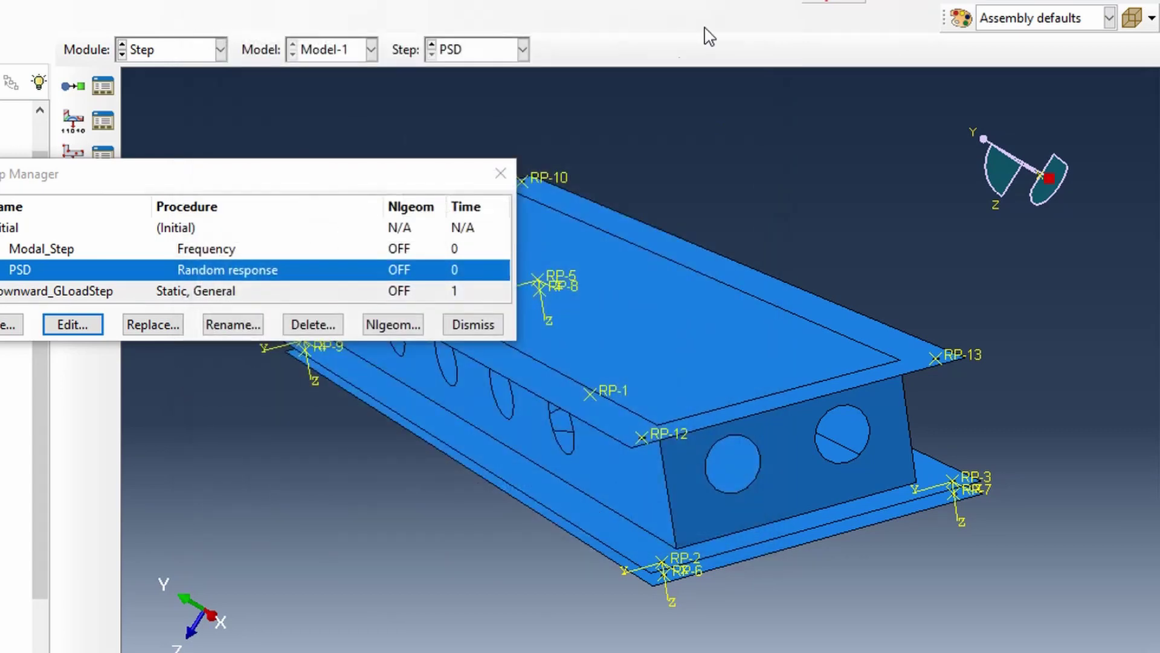
{"action": "left_click", "coordinate": [506, 172]}
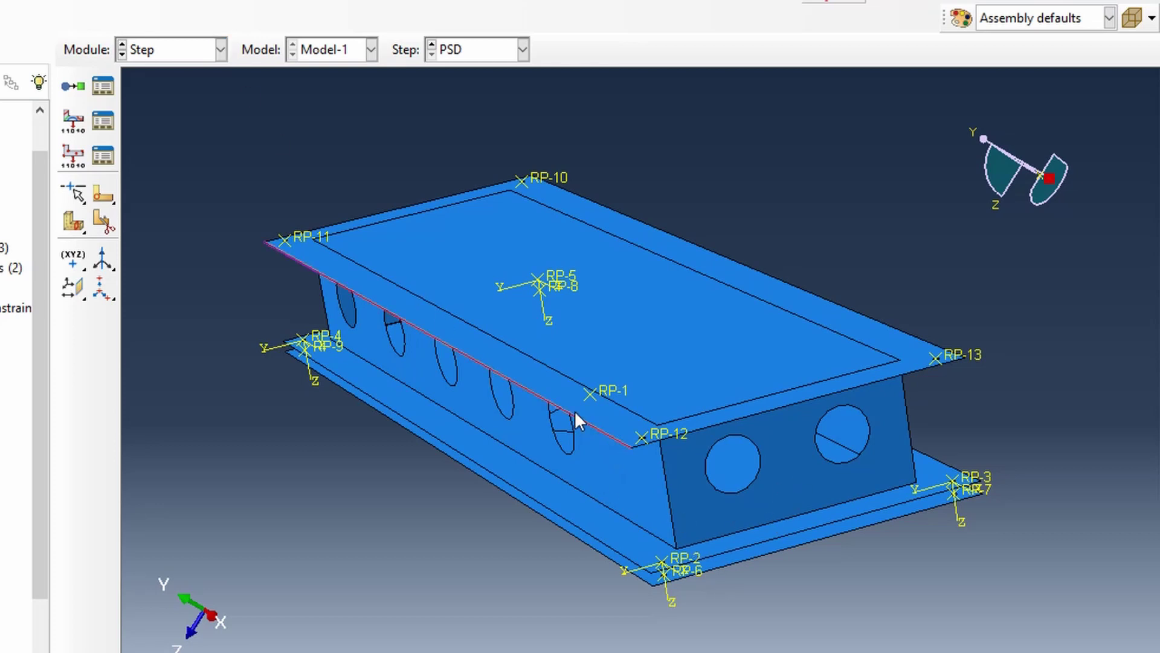
Return to the Visualization module and display the RMISES contours on the deformed structure in place of the acceleration curve
{"action": "left_click", "coordinate": [222, 52]}
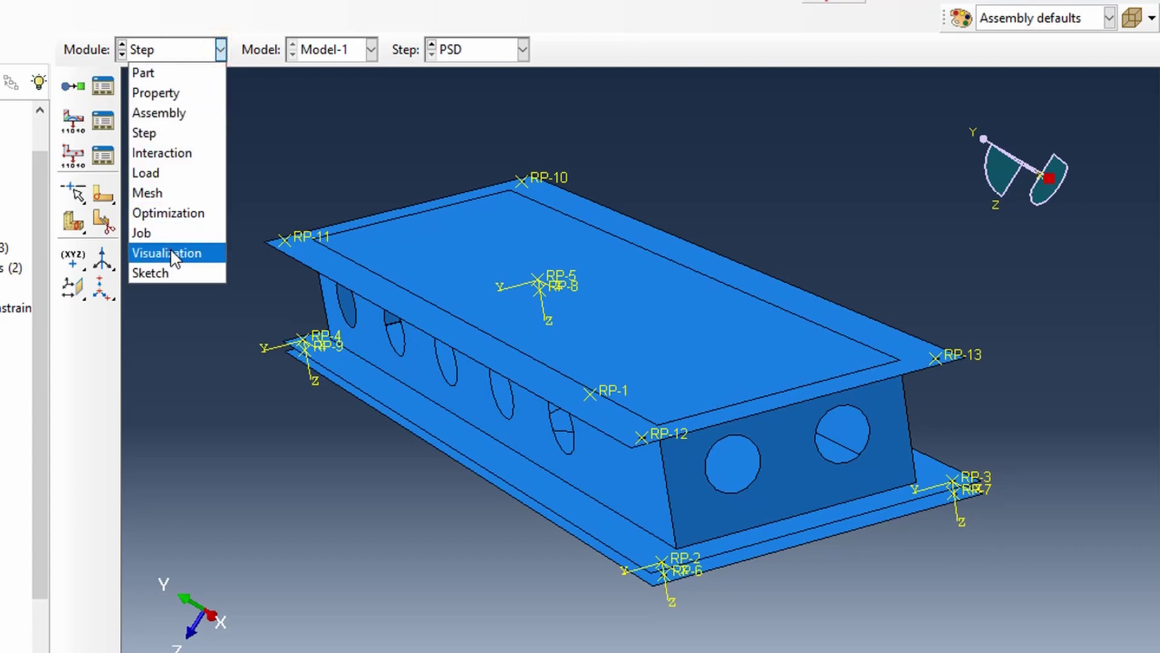
{"action": "left_click", "coordinate": [193, 250]}
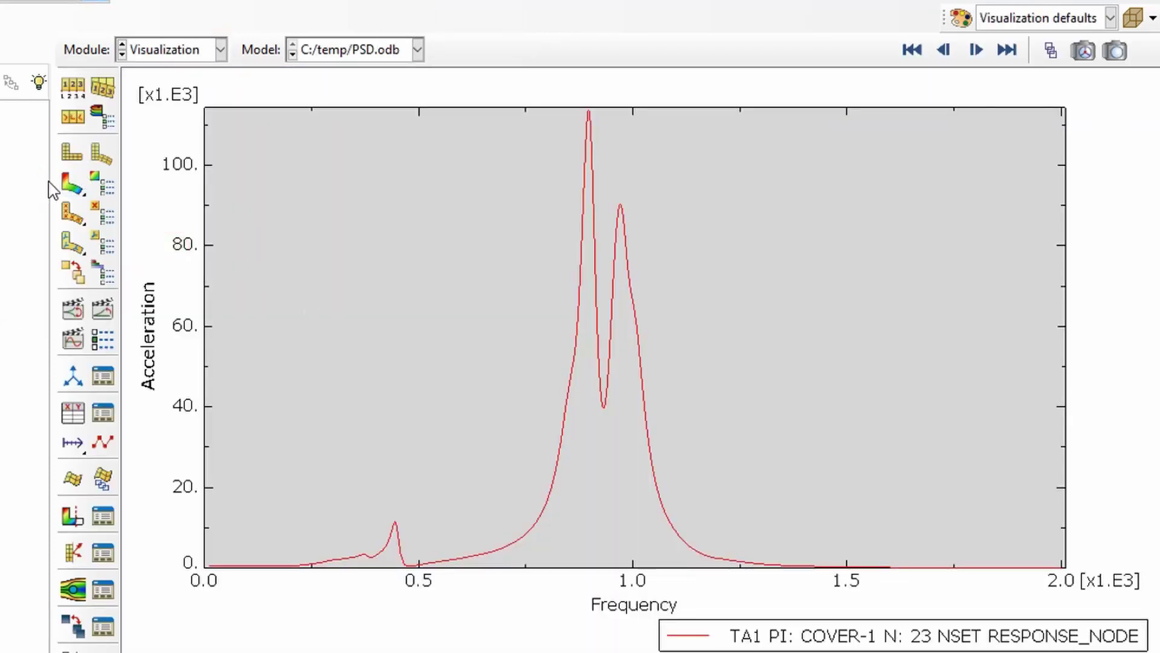
{"action": "left_click", "coordinate": [68, 181]}
{"action": "left_click_drag", "start_coordinate": [526, 303], "coordinate": [545, 268], "text": "ctrl+alt"}
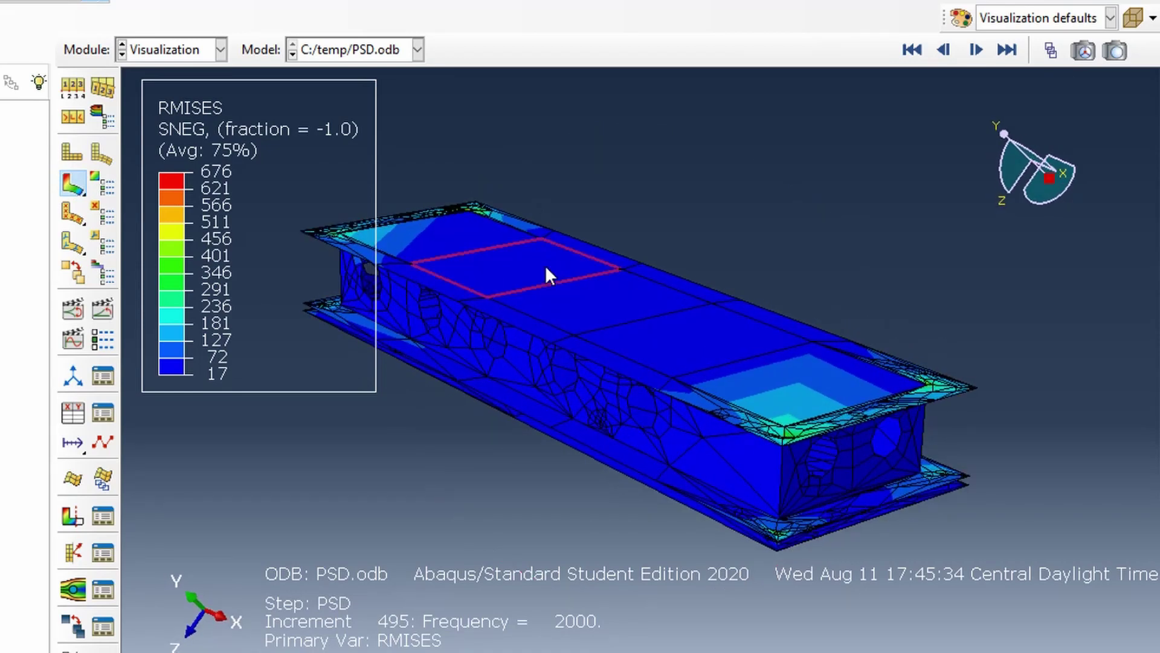